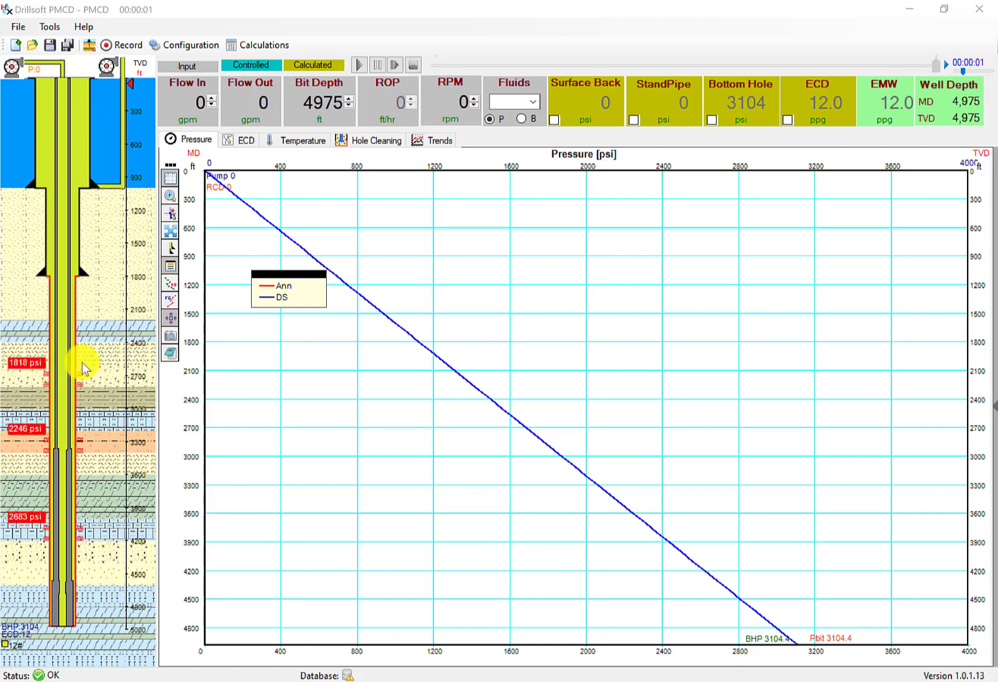
- Open the configuration and look through the project, trajectory, tubulars, fluids and preferences settings
{"action": "left_click", "coordinate": [178, 47]}
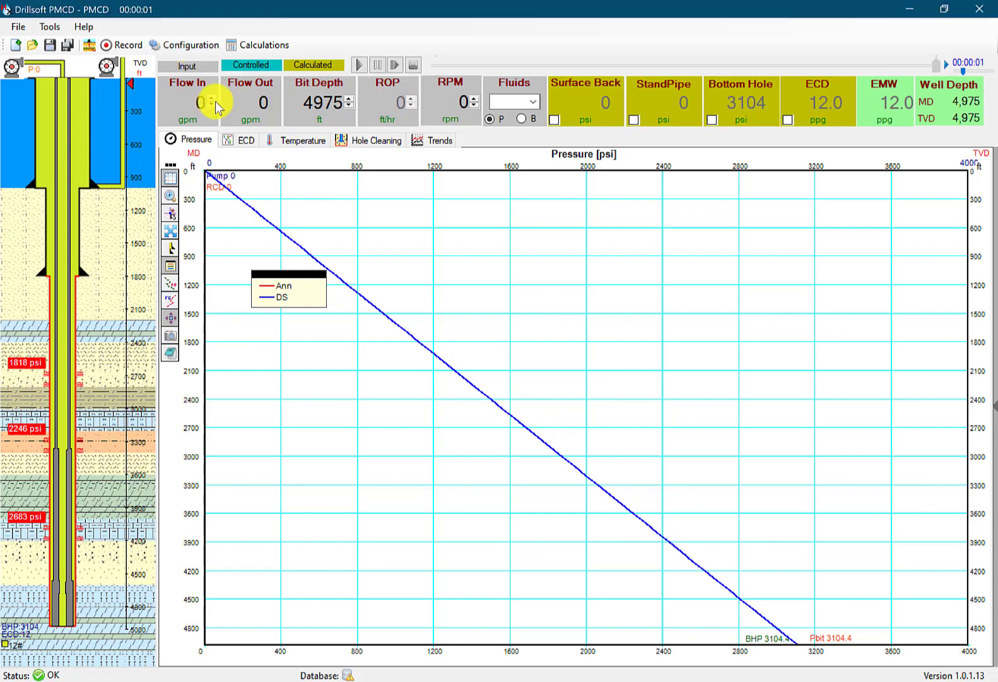
{"action": "left_click", "coordinate": [191, 45]}
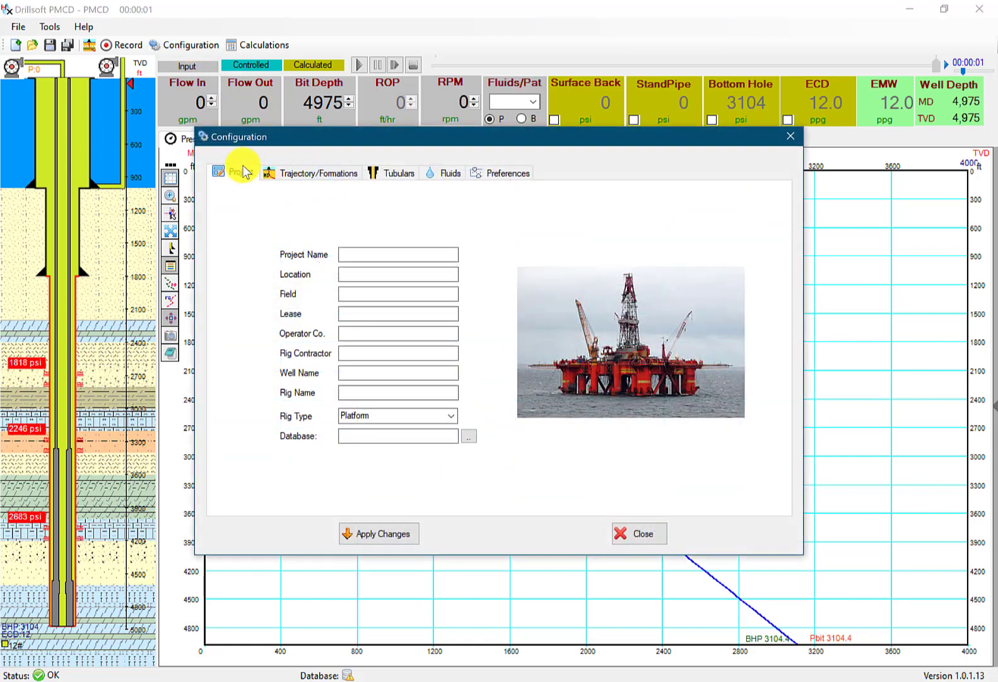
{"action": "left_click", "coordinate": [296, 172]}
{"action": "left_click", "coordinate": [406, 174]}
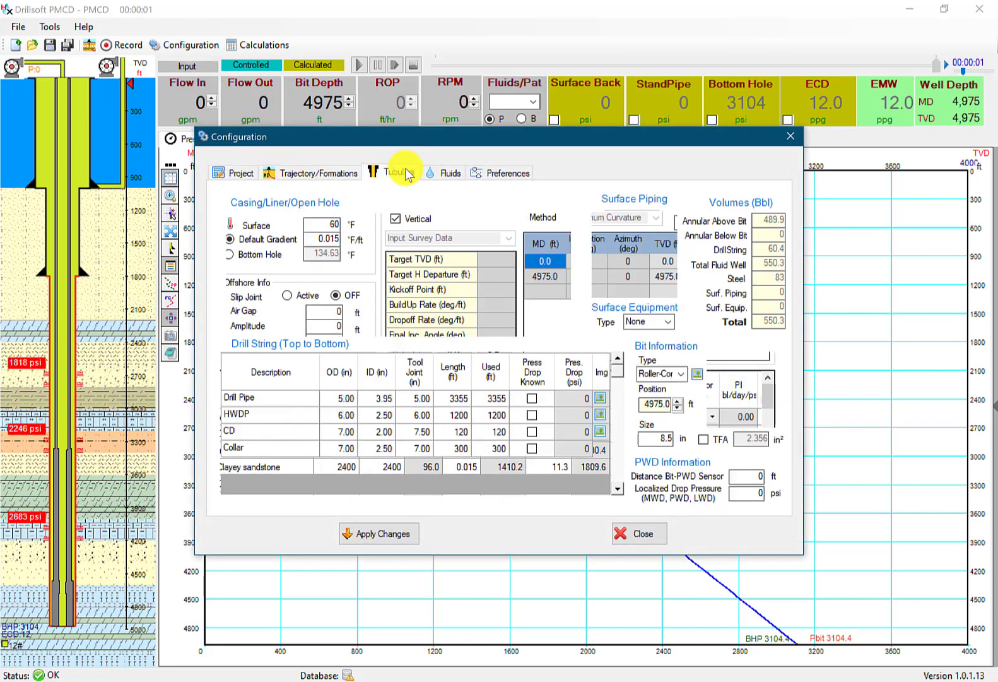
{"action": "left_click", "coordinate": [447, 173]}
{"action": "left_click", "coordinate": [476, 176]}
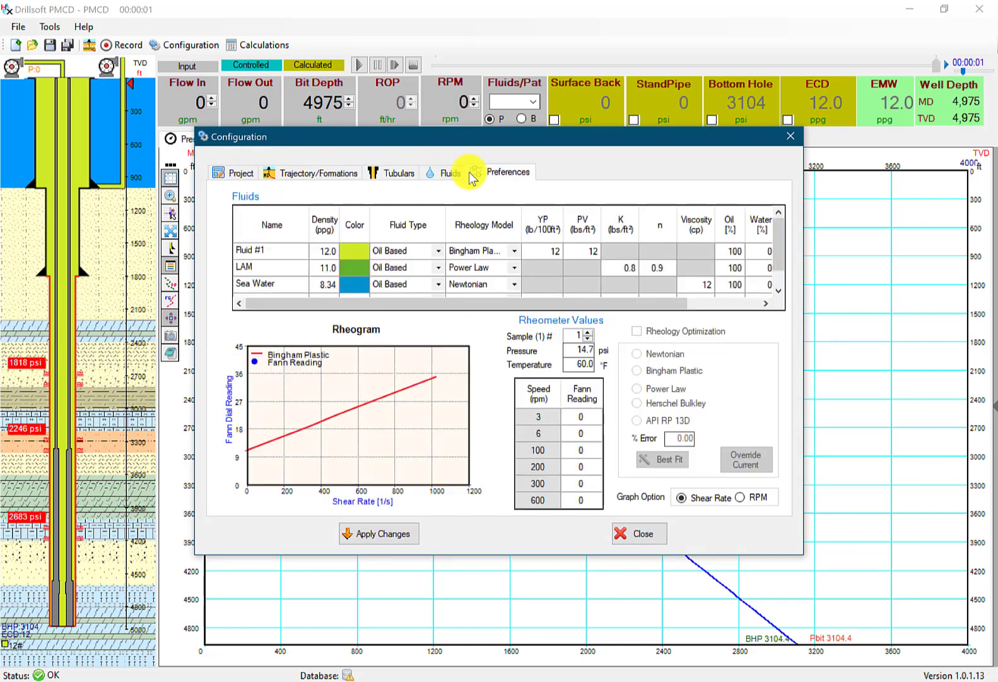
- Check the Loss settings of the Conglomerate, Siltstone and Argillaceous limestone formations in the lithology table, and apply the configuration
{"action": "left_click", "coordinate": [313, 172]}
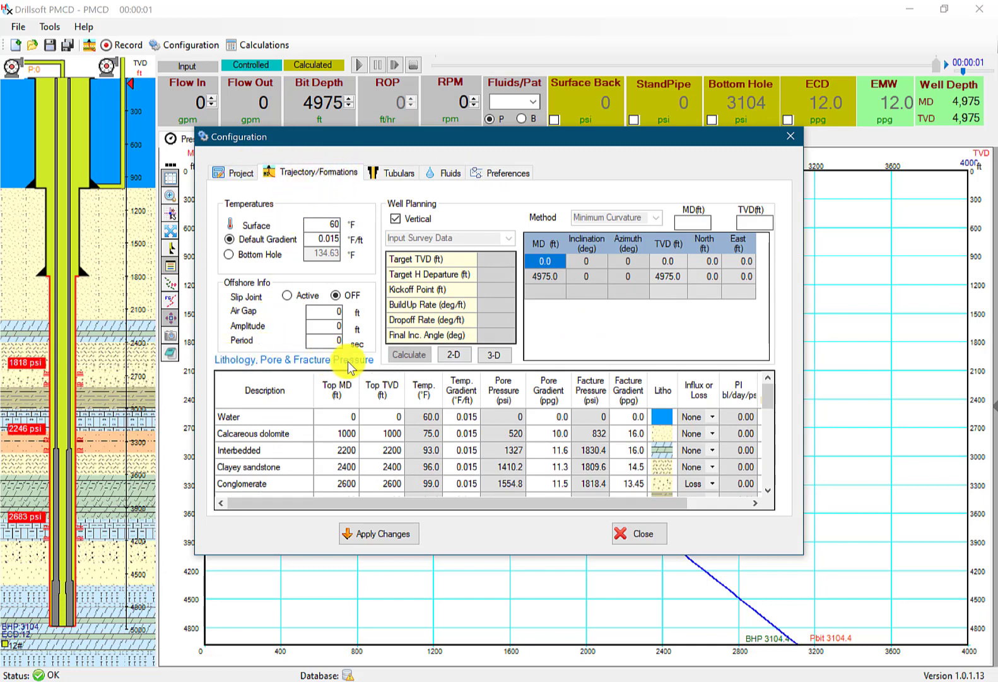
{"action": "left_click", "coordinate": [713, 484]}
{"action": "left_click", "coordinate": [714, 483]}
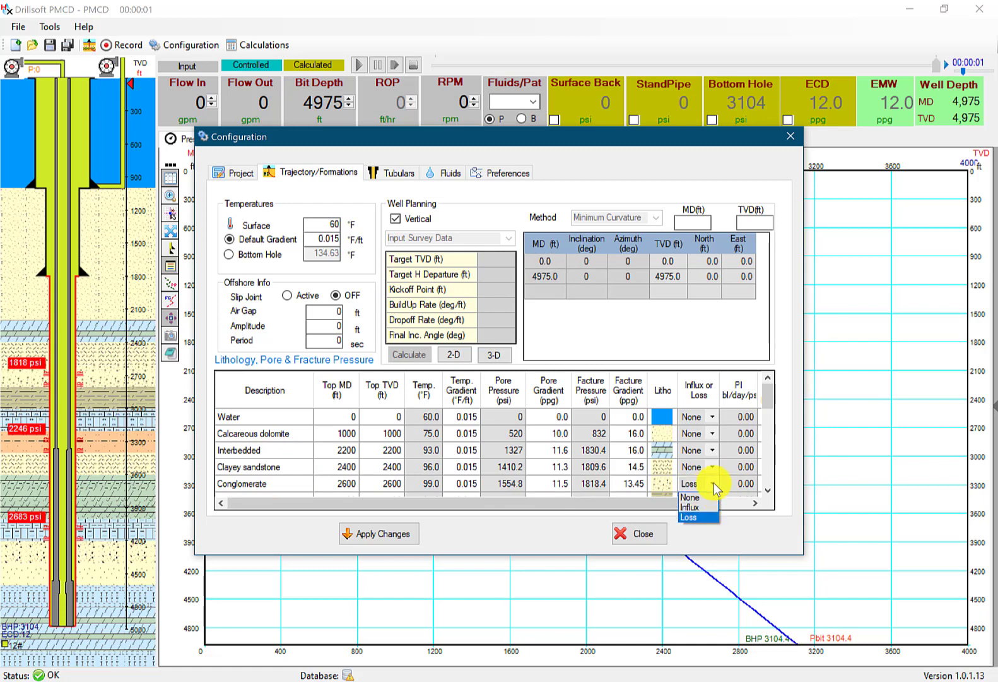
{"action": "left_click", "coordinate": [713, 483]}
{"action": "left_click", "coordinate": [768, 490]}
{"action": "left_click", "coordinate": [768, 490]}
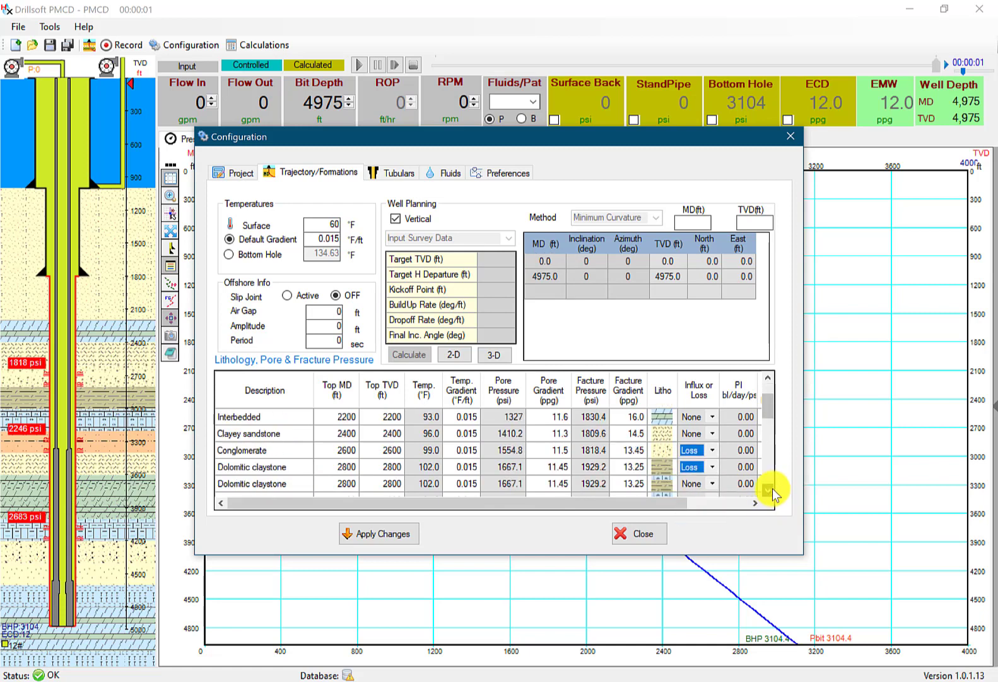
{"action": "left_click", "coordinate": [768, 490]}
{"action": "left_click", "coordinate": [768, 490]}
{"action": "left_click", "coordinate": [768, 489]}
{"action": "left_click", "coordinate": [768, 490]}
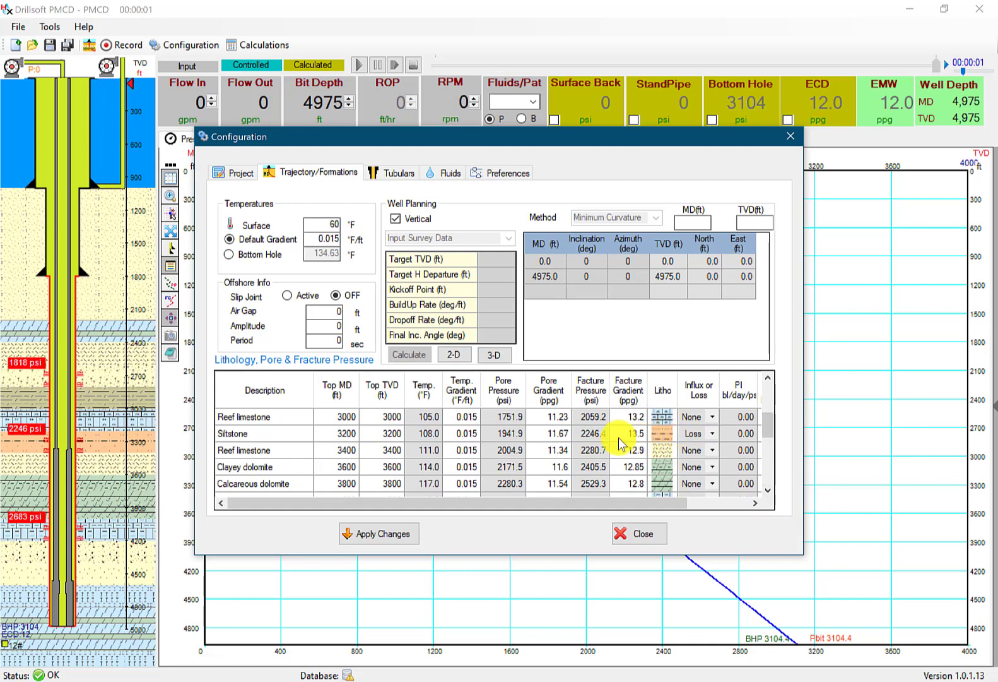
{"action": "left_click", "coordinate": [713, 434]}
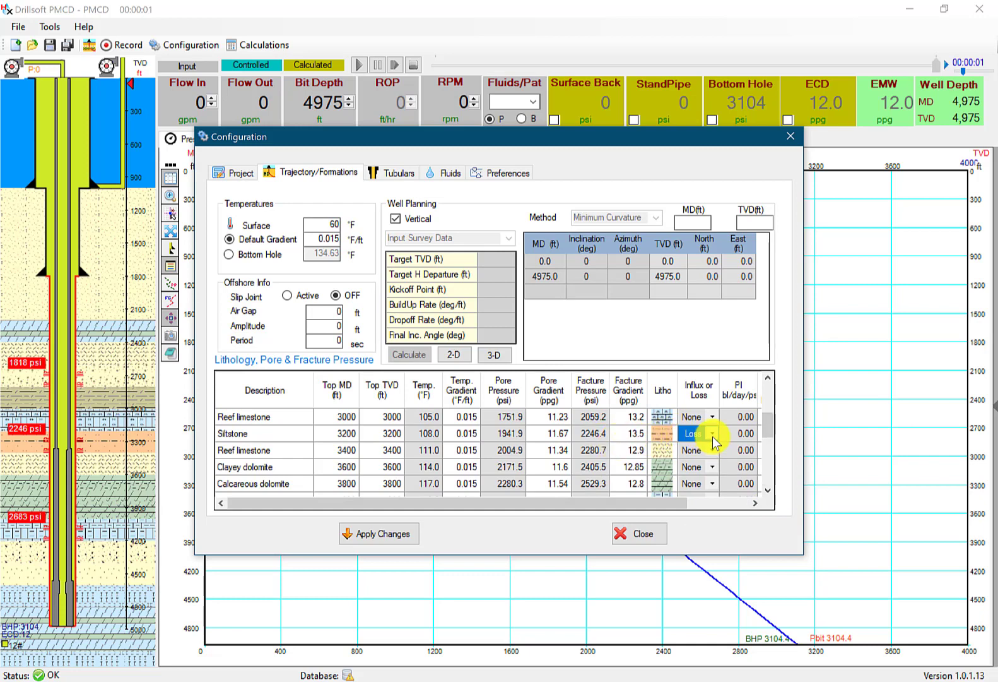
{"action": "left_click", "coordinate": [768, 489]}
{"action": "left_click", "coordinate": [768, 489]}
{"action": "left_click", "coordinate": [768, 490]}
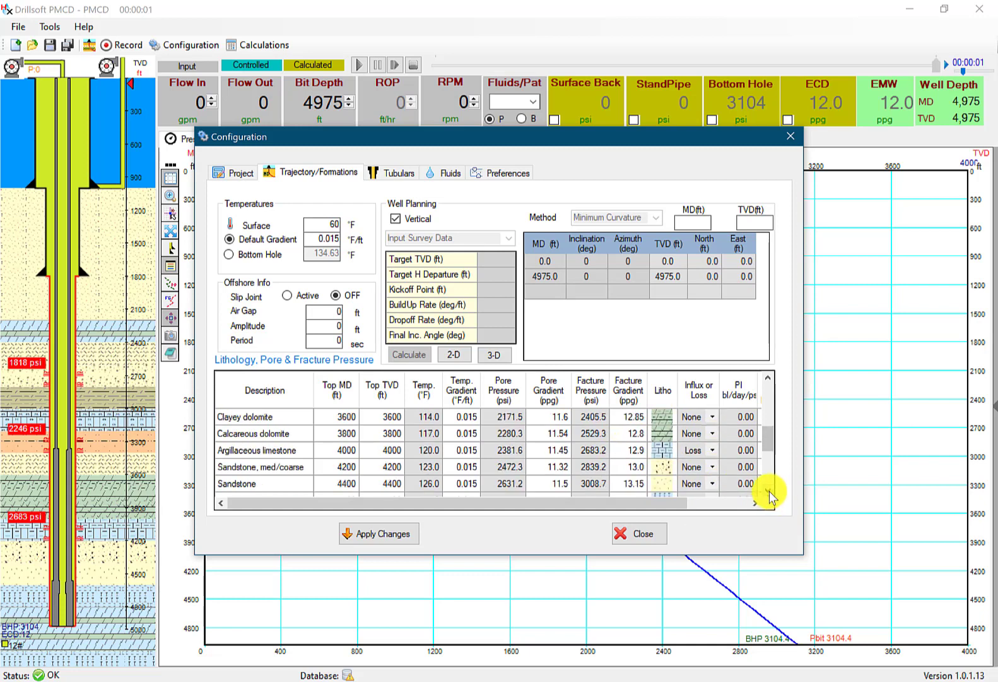
{"action": "left_click", "coordinate": [710, 451]}
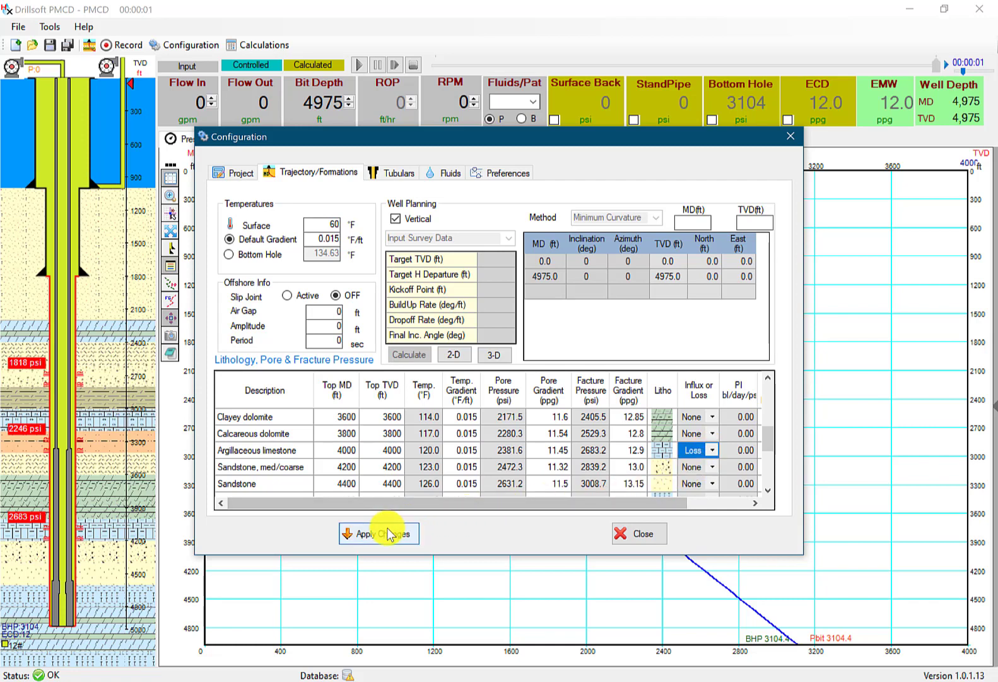
{"action": "left_click", "coordinate": [385, 534]}
- Enable the FLOW_REV trend plot with a thicker line in the graphics preferences, and apply the change
{"action": "left_click", "coordinate": [443, 172]}
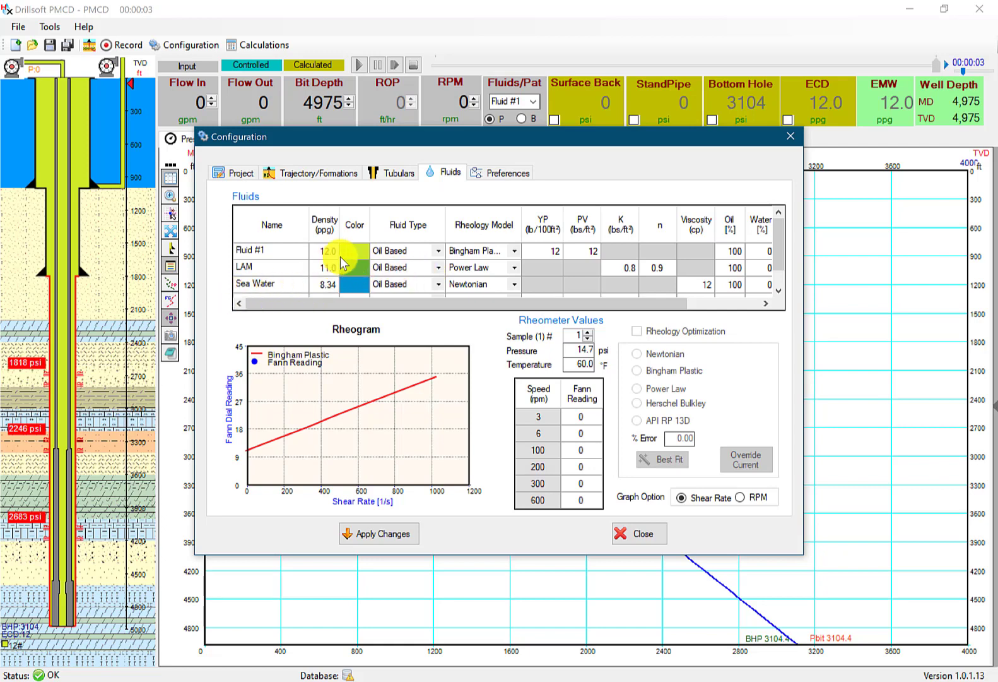
{"action": "left_click", "coordinate": [489, 172]}
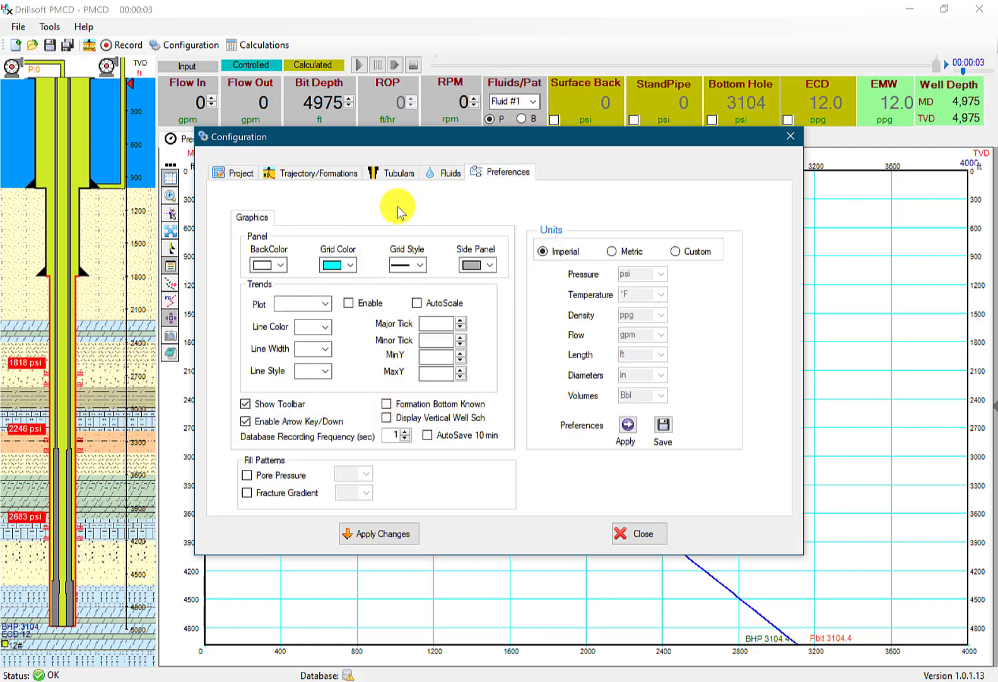
{"action": "left_click", "coordinate": [324, 308]}
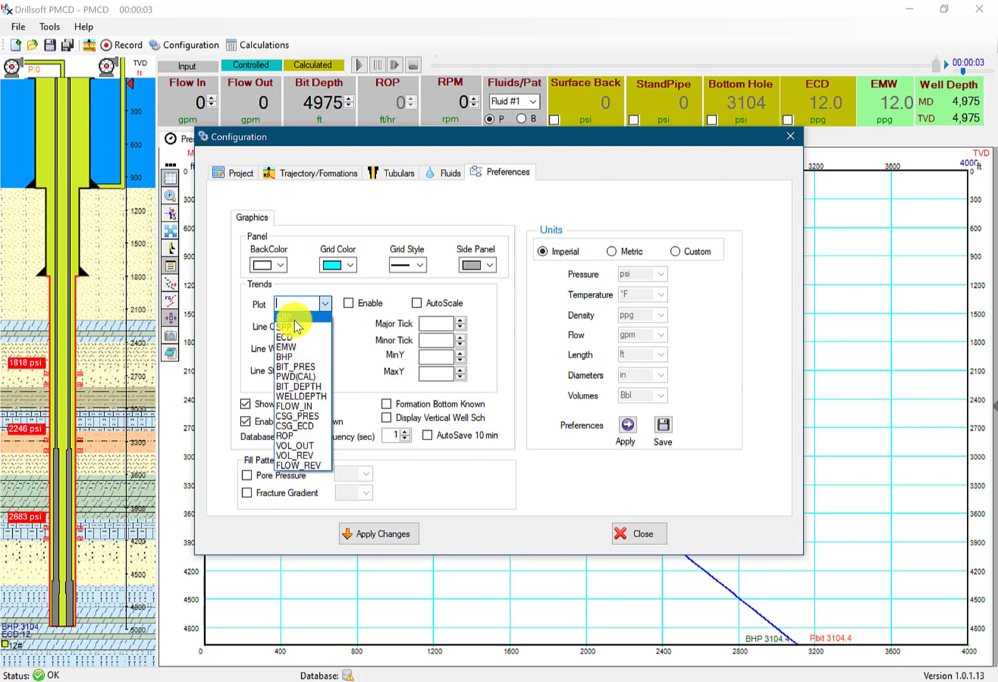
{"action": "left_click", "coordinate": [299, 465]}
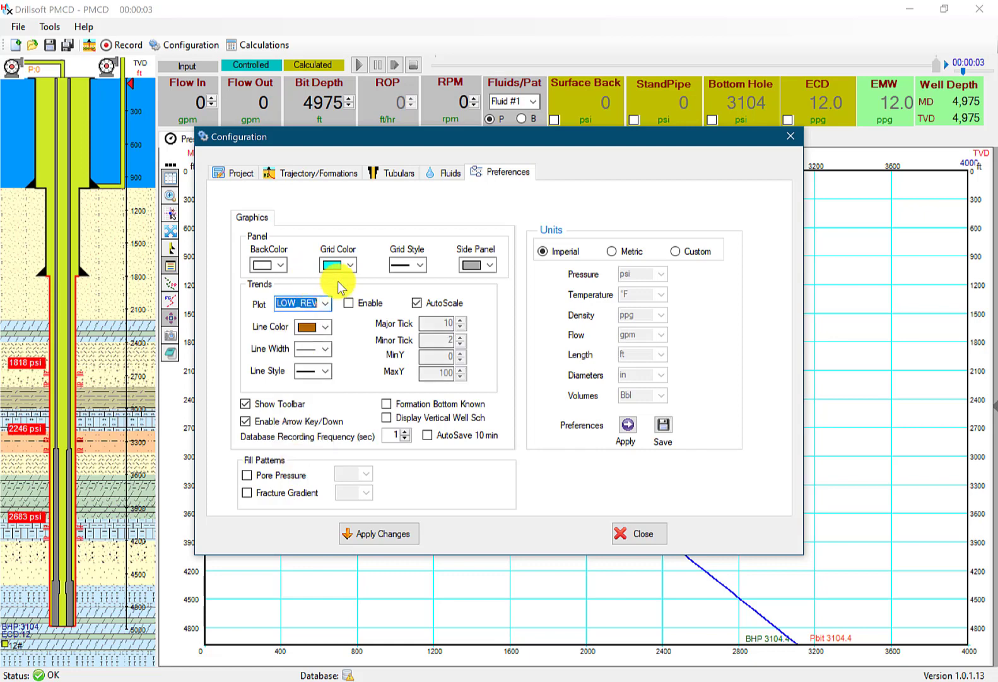
{"action": "left_click", "coordinate": [349, 303]}
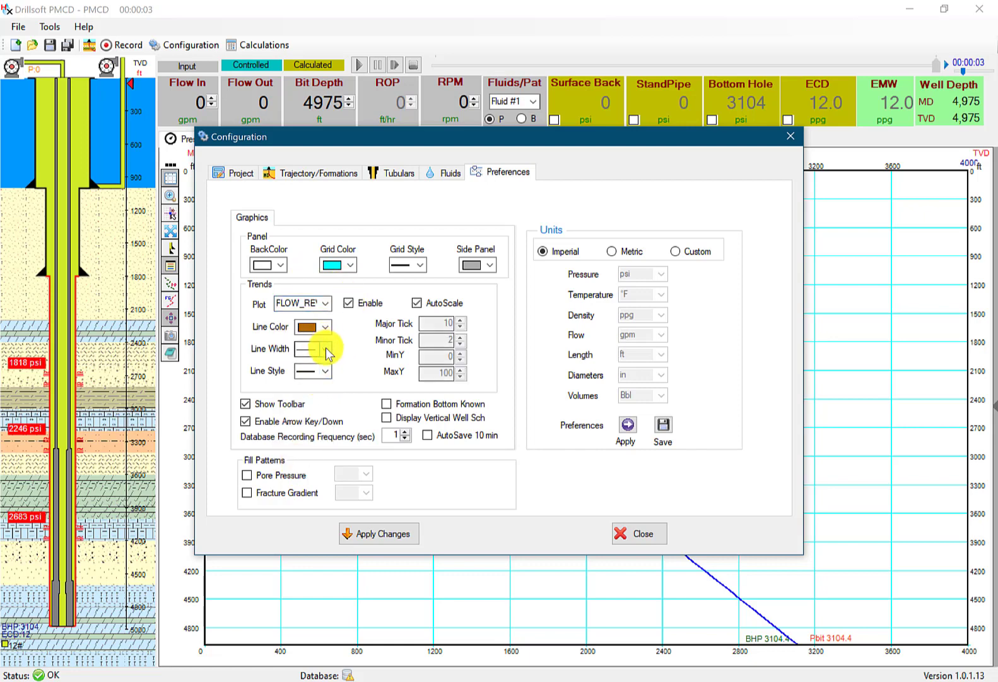
{"action": "left_click", "coordinate": [326, 351]}
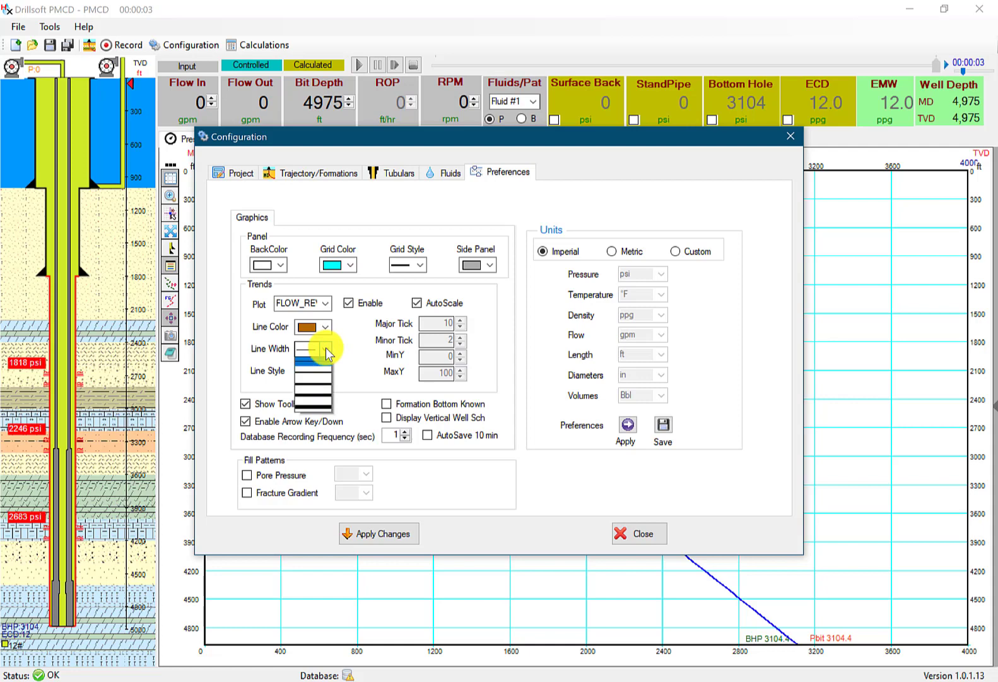
{"action": "left_click", "coordinate": [321, 371]}
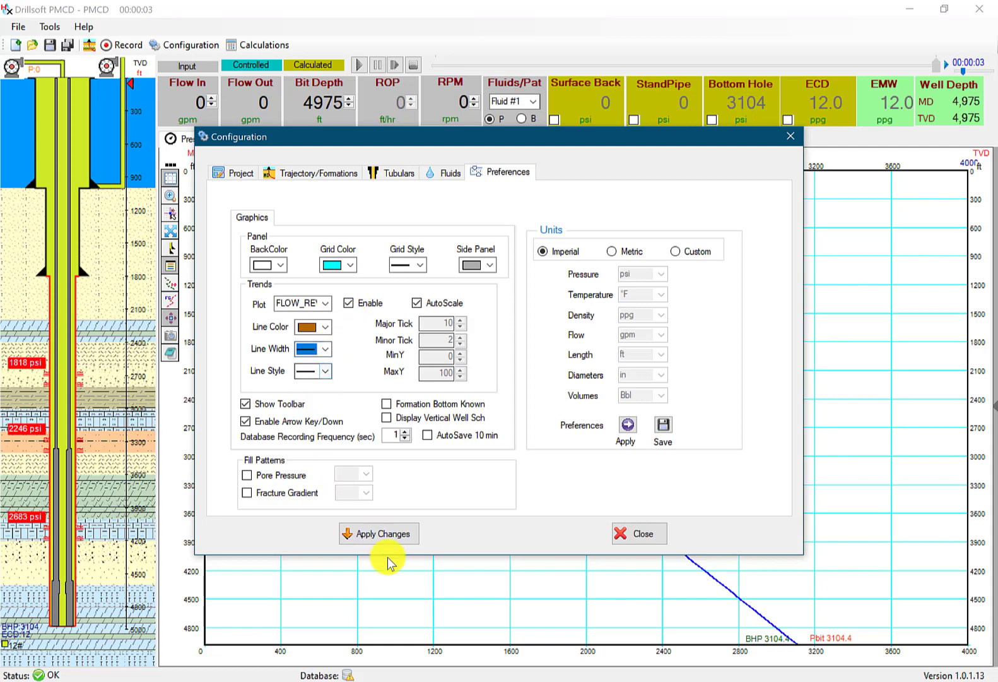
{"action": "left_click", "coordinate": [381, 532]}
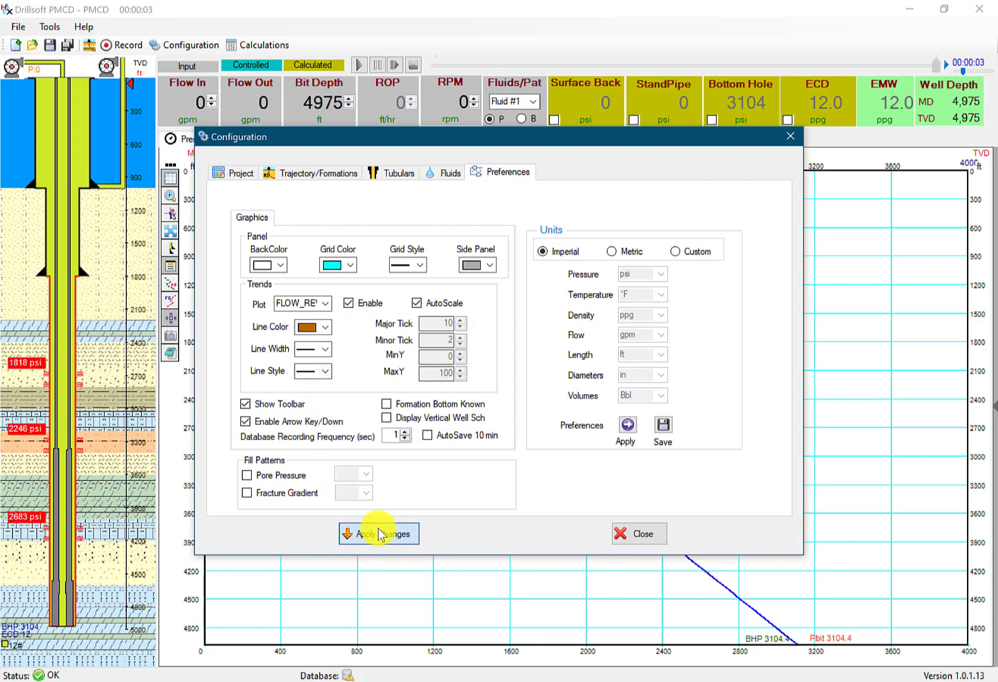
- Enable fill patterns for Pore Pressure and Fracture Gradient, choose a hatch for each, and apply and close the configuration
{"action": "left_click", "coordinate": [247, 475]}
{"action": "left_click", "coordinate": [247, 493]}
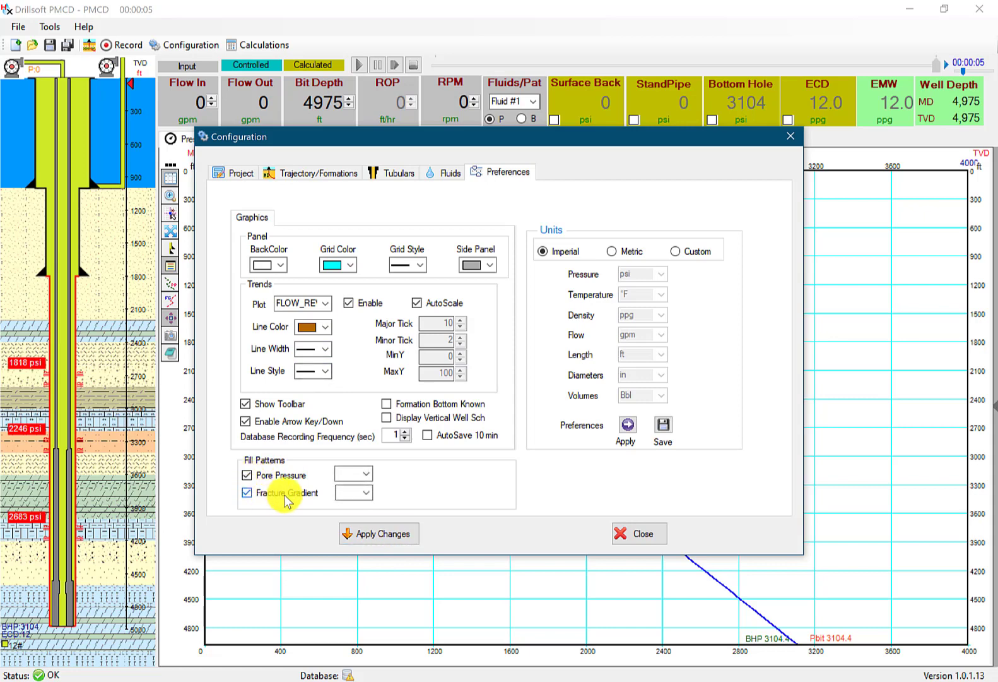
{"action": "left_click", "coordinate": [364, 473]}
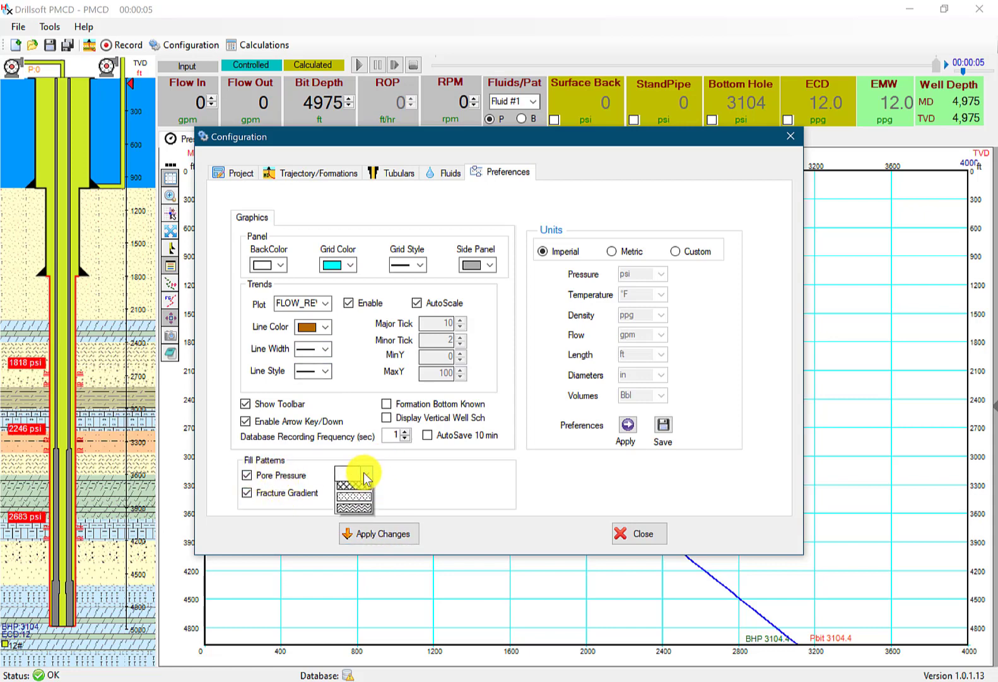
{"action": "left_click", "coordinate": [358, 495]}
{"action": "left_click", "coordinate": [359, 495]}
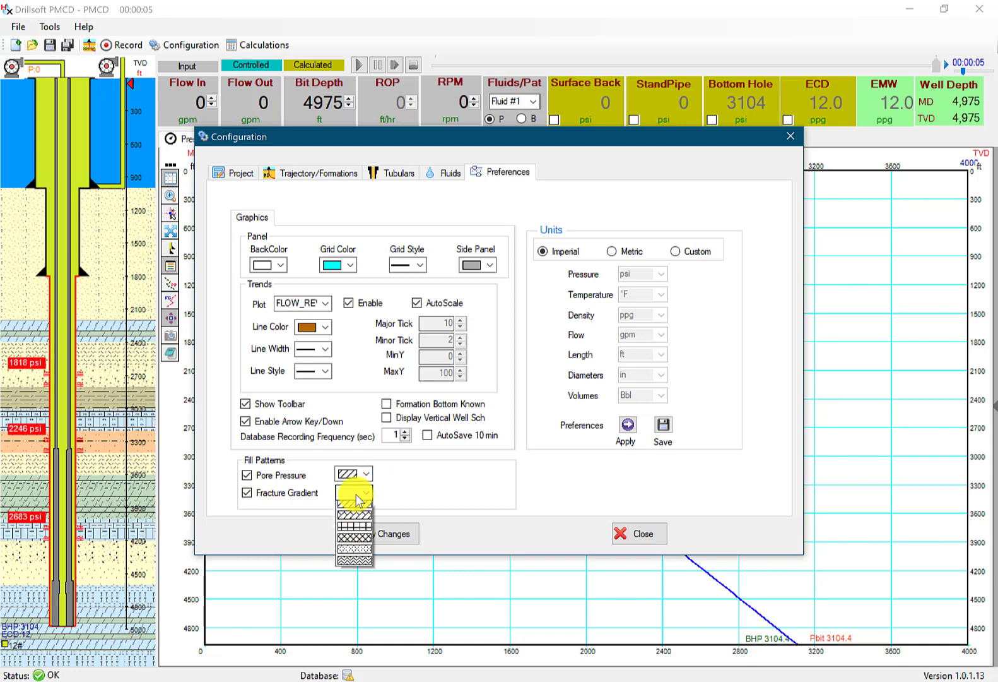
{"action": "left_click", "coordinate": [366, 531]}
{"action": "left_click", "coordinate": [368, 534]}
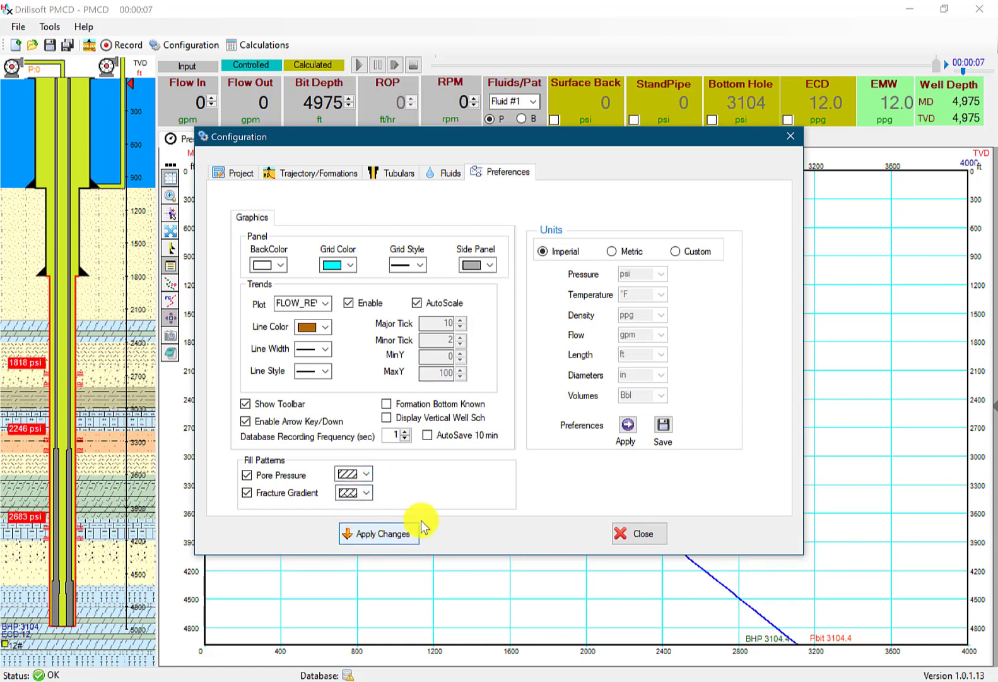
{"action": "left_click", "coordinate": [635, 532]}
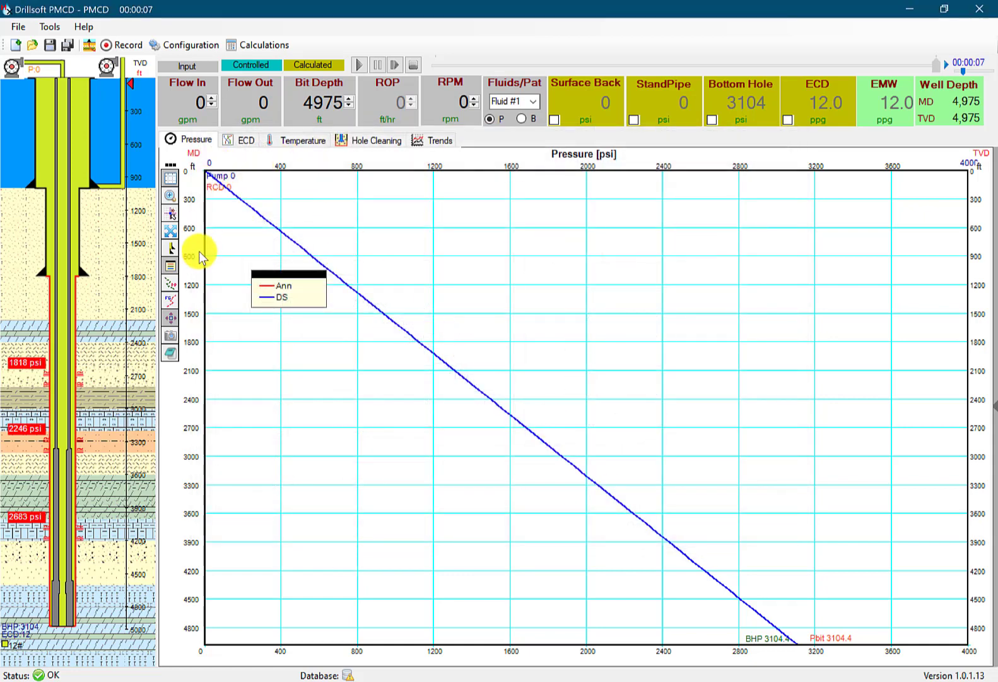
- Show the pore pressure and fracture pressure curves on the pressure plot, and view them on the ECD plot
{"action": "left_click", "coordinate": [171, 301]}
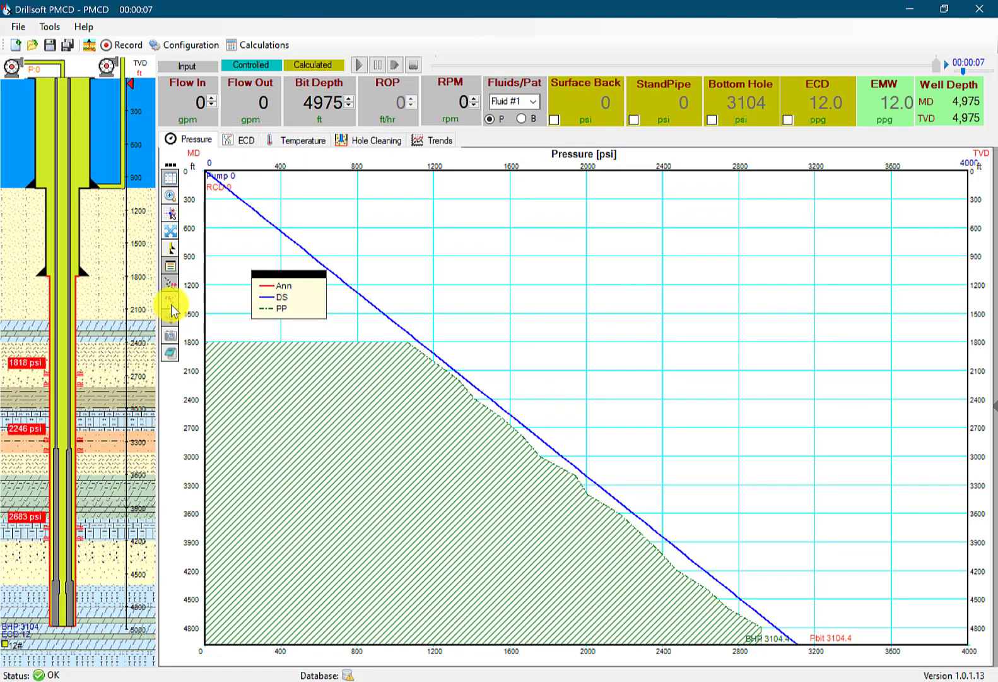
{"action": "left_click", "coordinate": [169, 303]}
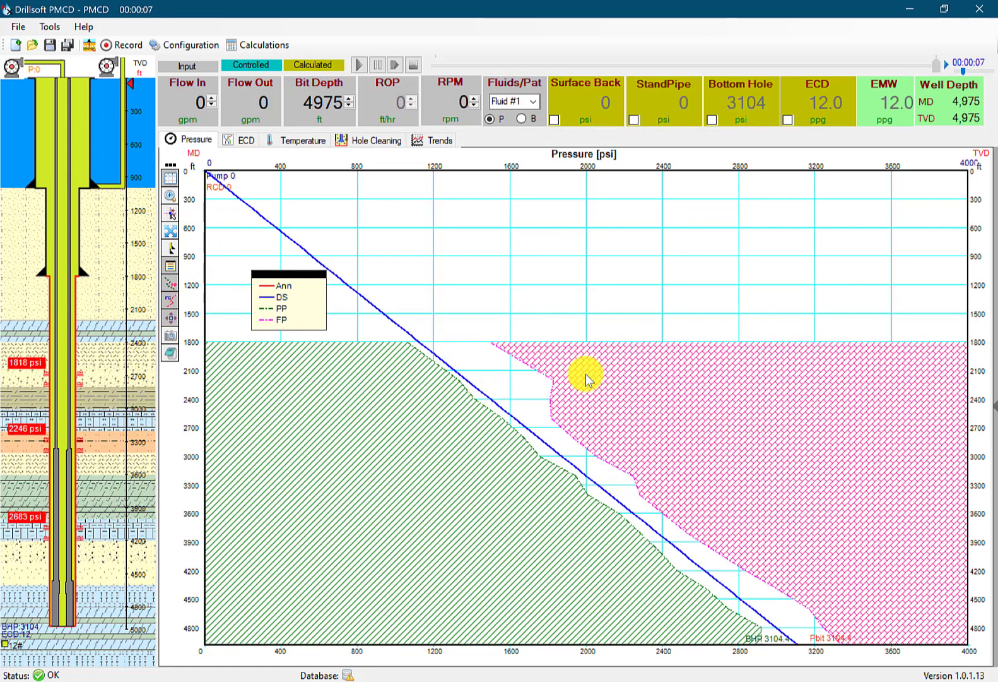
{"action": "left_click", "coordinate": [246, 140]}
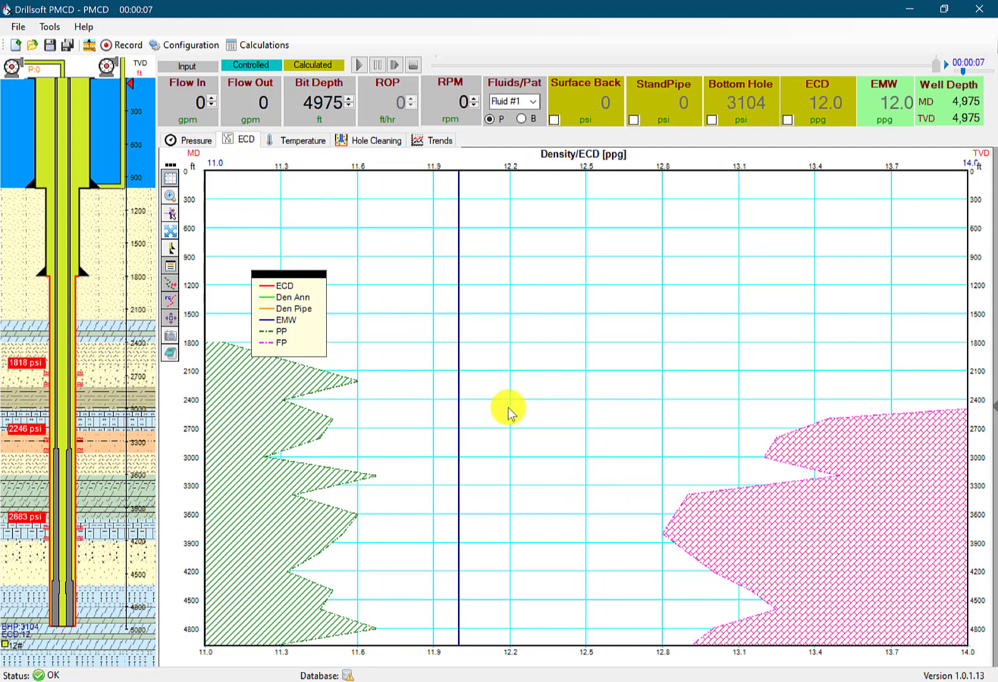
- Display the Trends plot and expand the PMCD settings beside it
{"action": "left_click", "coordinate": [443, 142]}
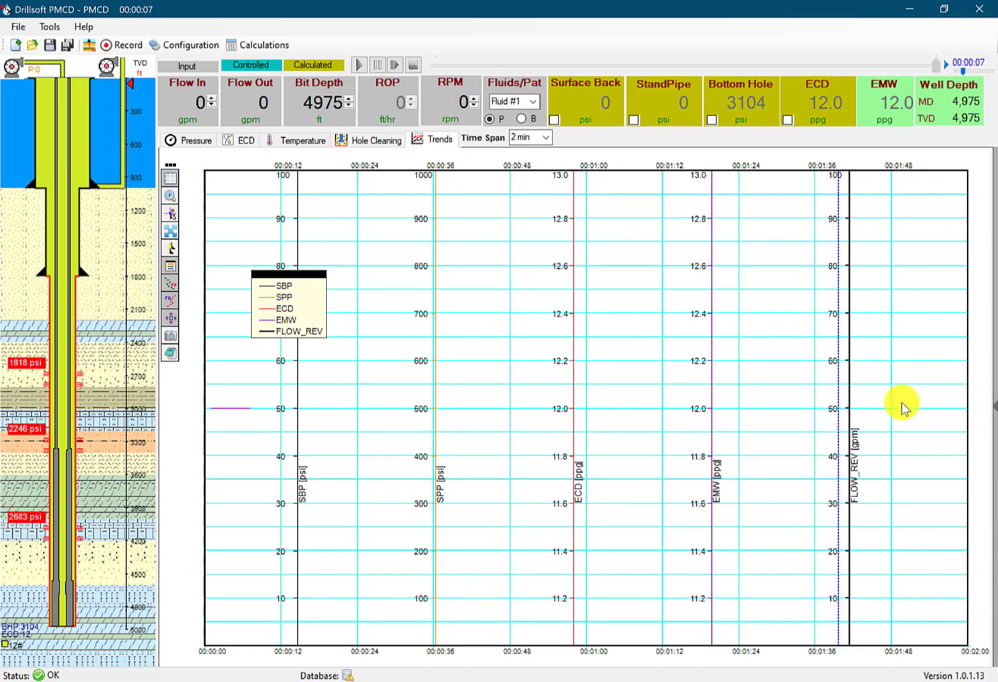
{"action": "left_click", "coordinate": [995, 399]}
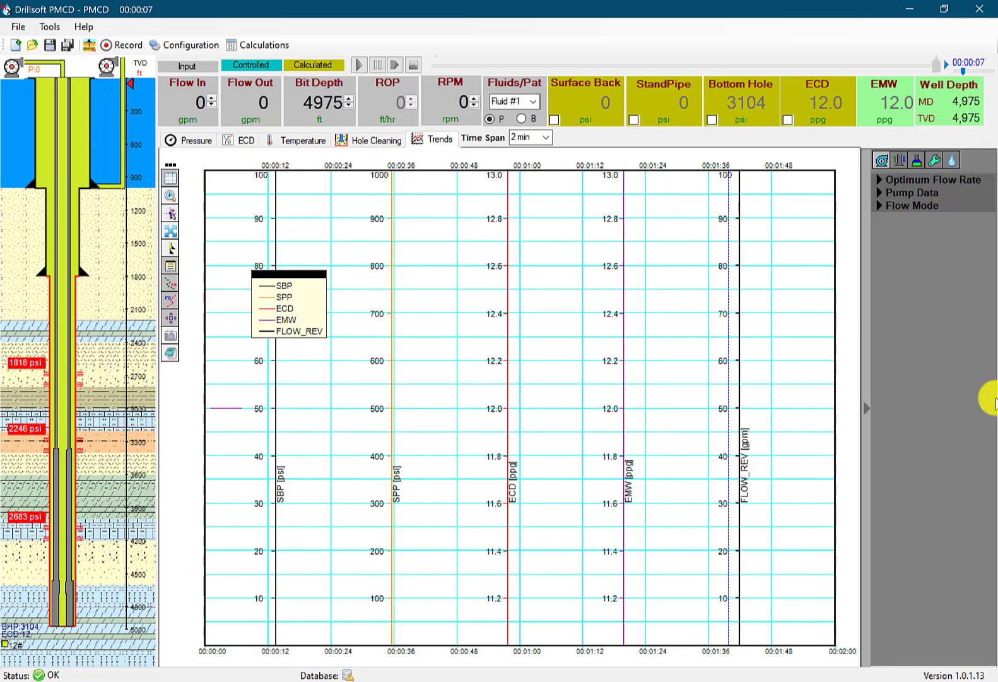
{"action": "left_click", "coordinate": [864, 288]}
{"action": "left_click", "coordinate": [994, 325]}
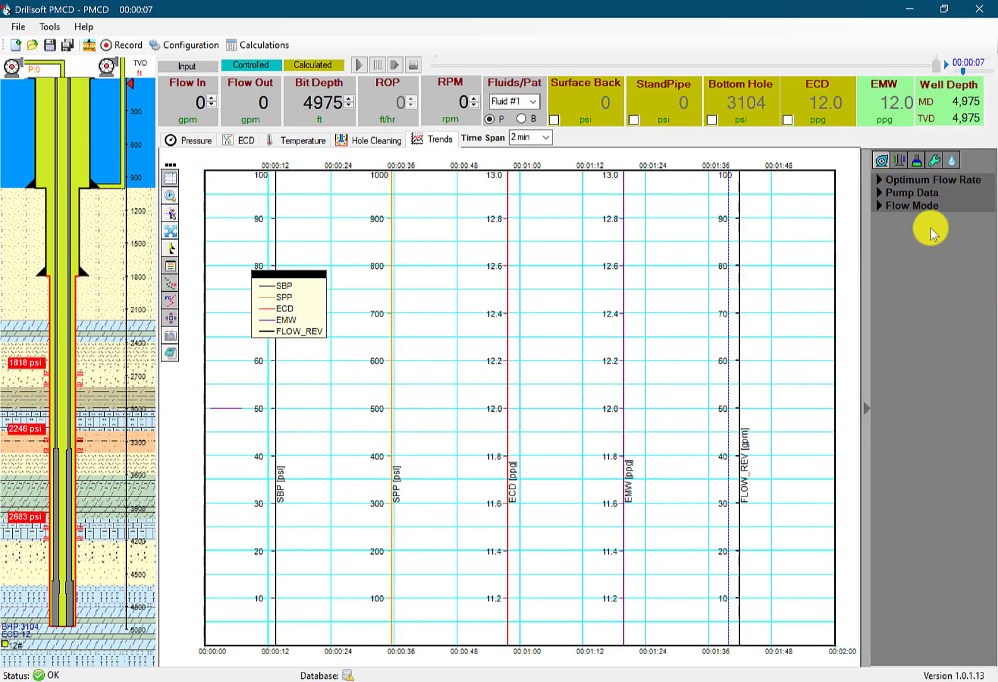
{"action": "left_click", "coordinate": [935, 163]}
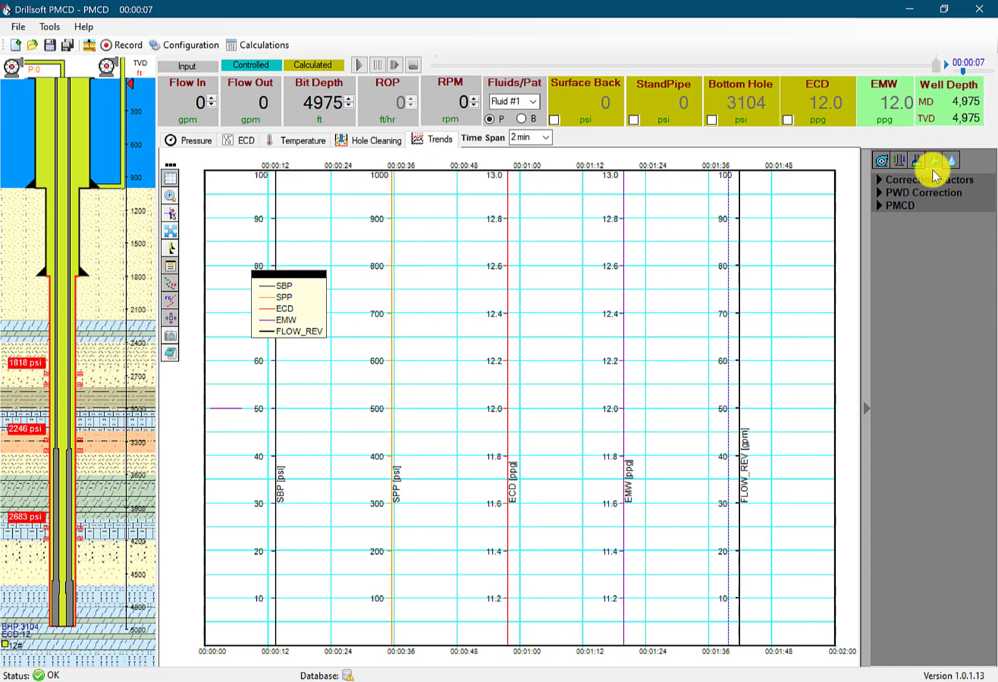
{"action": "left_click", "coordinate": [898, 207]}
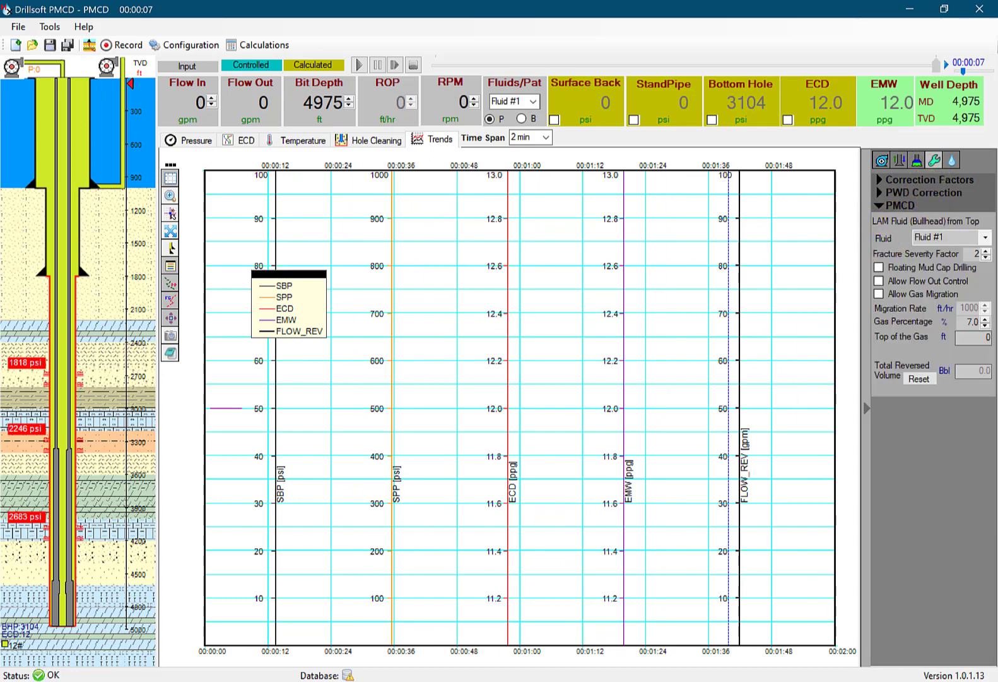
- Review the fluids available for the LAM fluid bullheaded from the top, keeping the current selection
{"action": "left_click", "coordinate": [984, 238]}
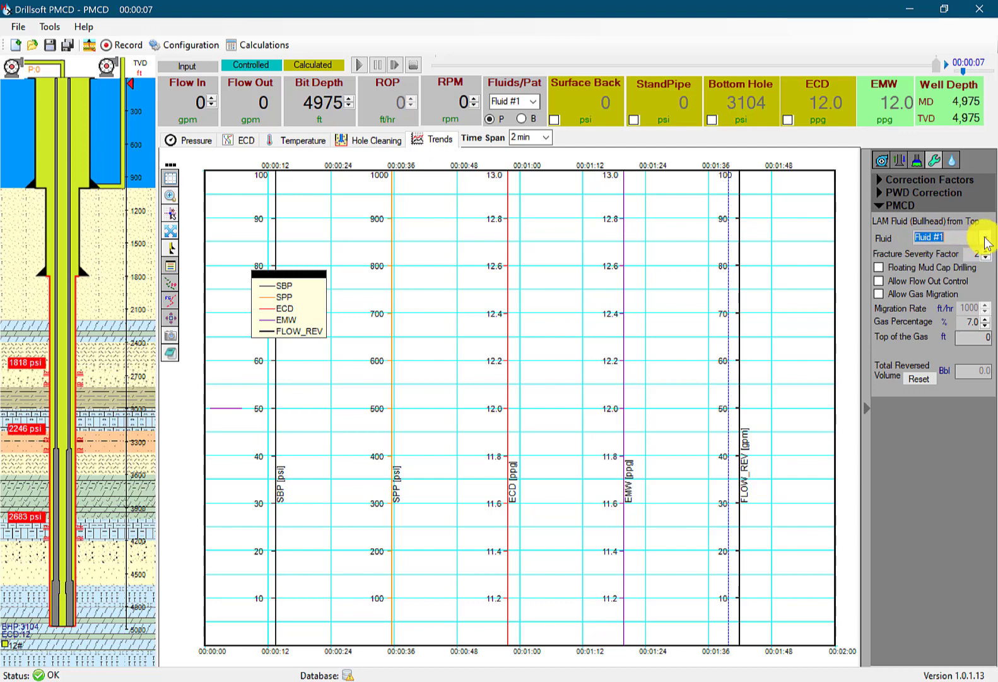
{"action": "left_click", "coordinate": [986, 241]}
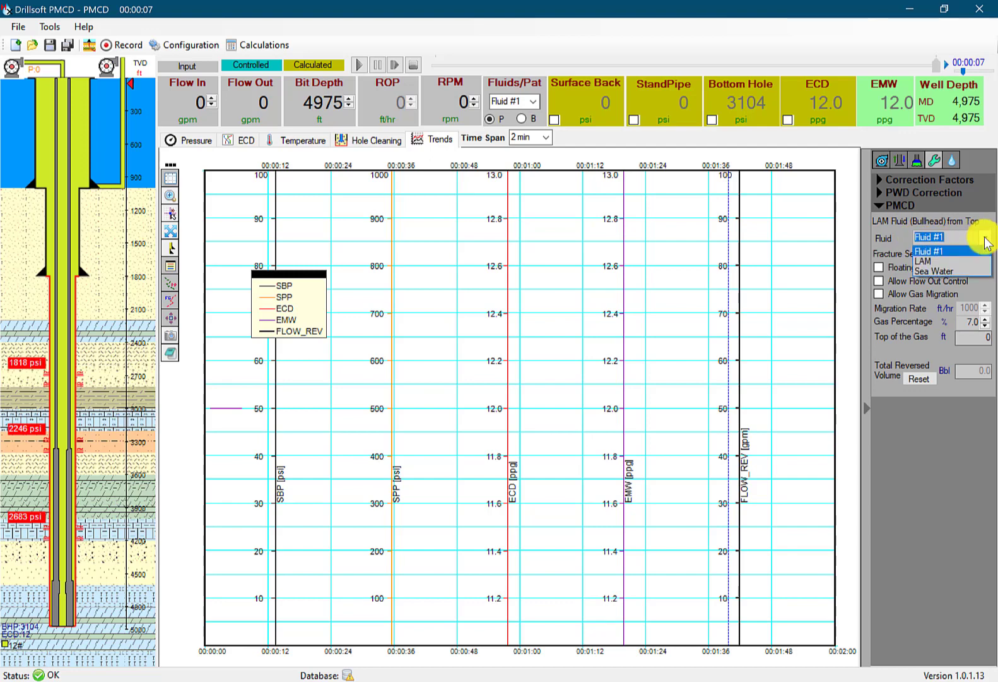
{"action": "left_click", "coordinate": [877, 255]}
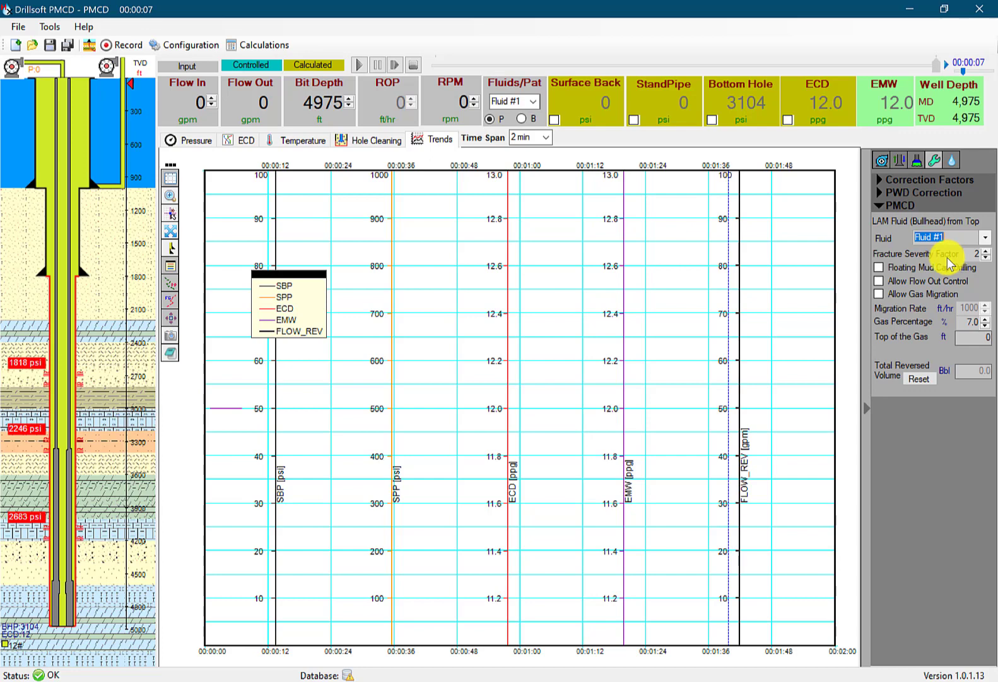
- Try out the Floating Mud Cap Drilling and Allow Flow Out Control options in the PMCD settings, leaving both off
{"action": "left_click", "coordinate": [879, 274]}
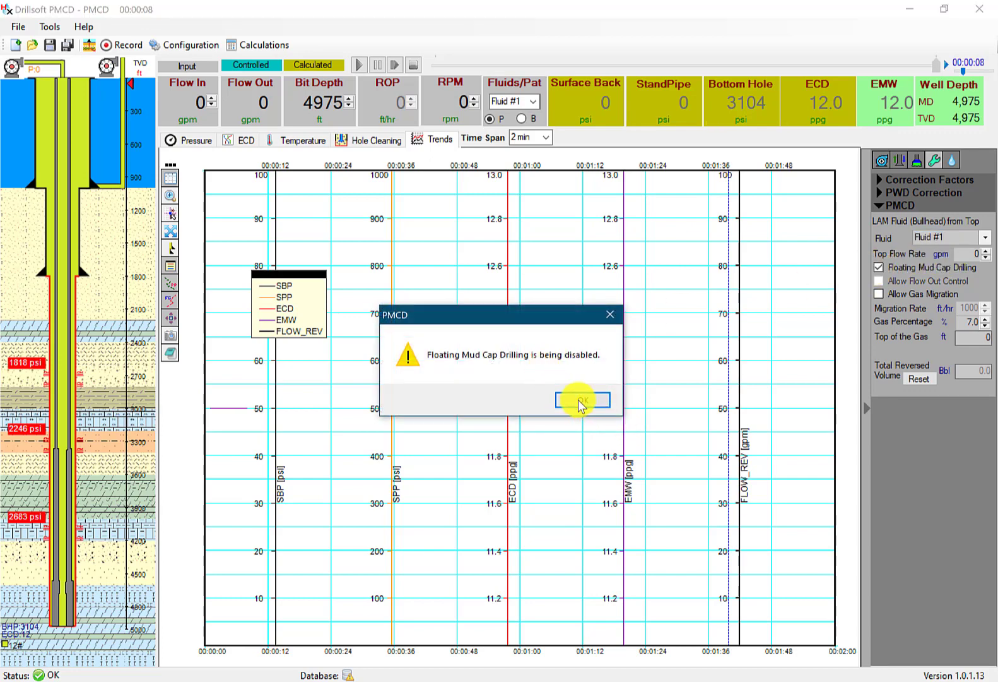
{"action": "left_click", "coordinate": [579, 402]}
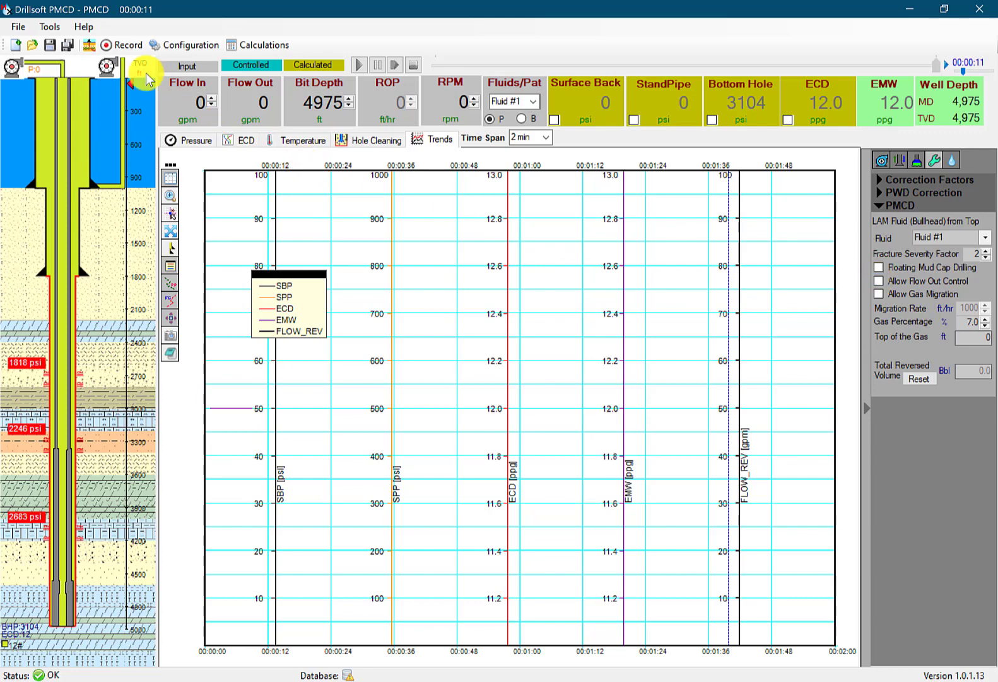
{"action": "left_click", "coordinate": [880, 282]}
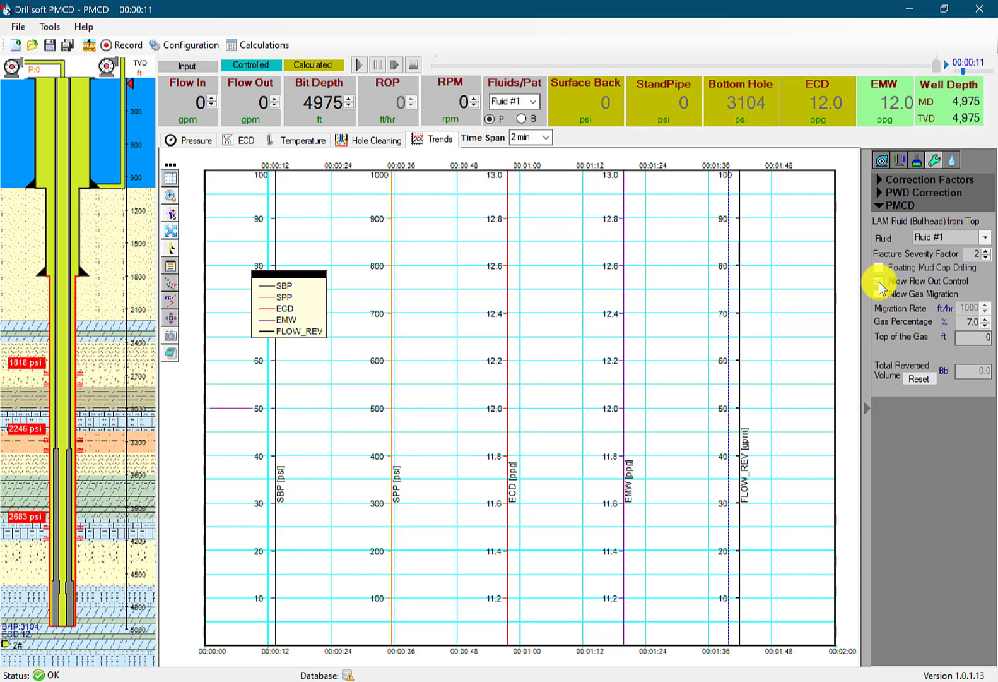
{"action": "left_click", "coordinate": [880, 282]}
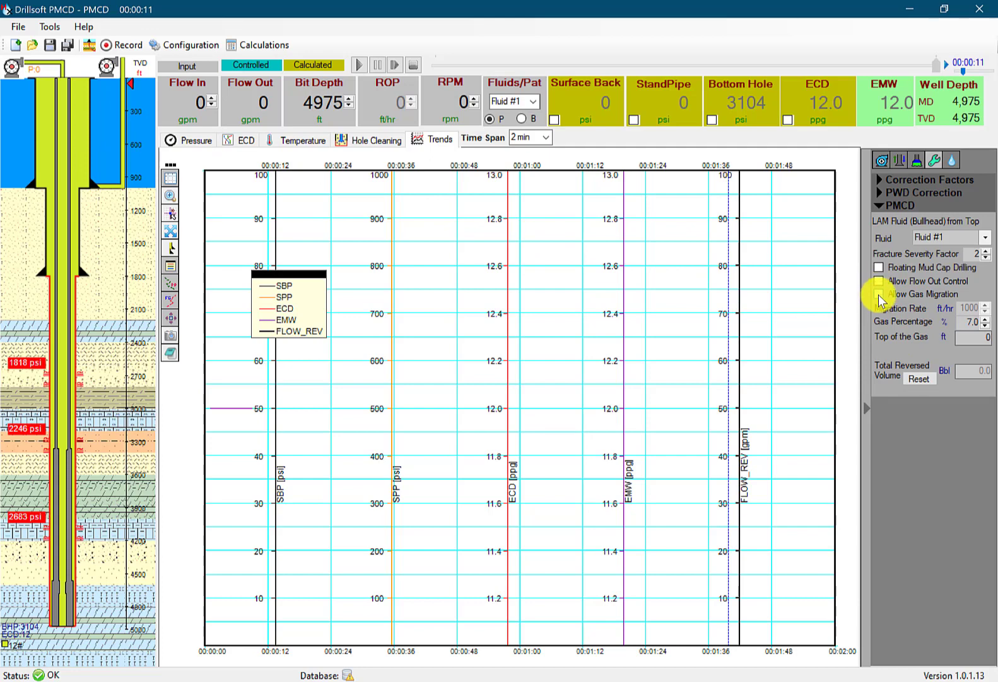
- Allow gas migration with Mirror Gas Rise Velocity enabled, and view the ECD and Hole Cleaning plots
{"action": "left_click", "coordinate": [879, 295]}
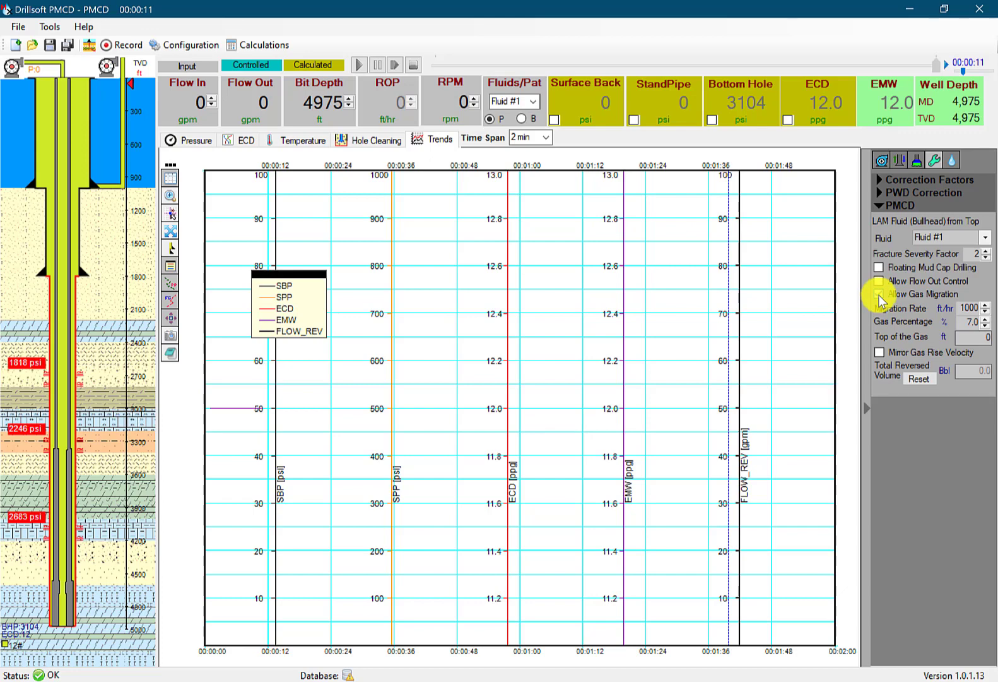
{"action": "left_click", "coordinate": [879, 294]}
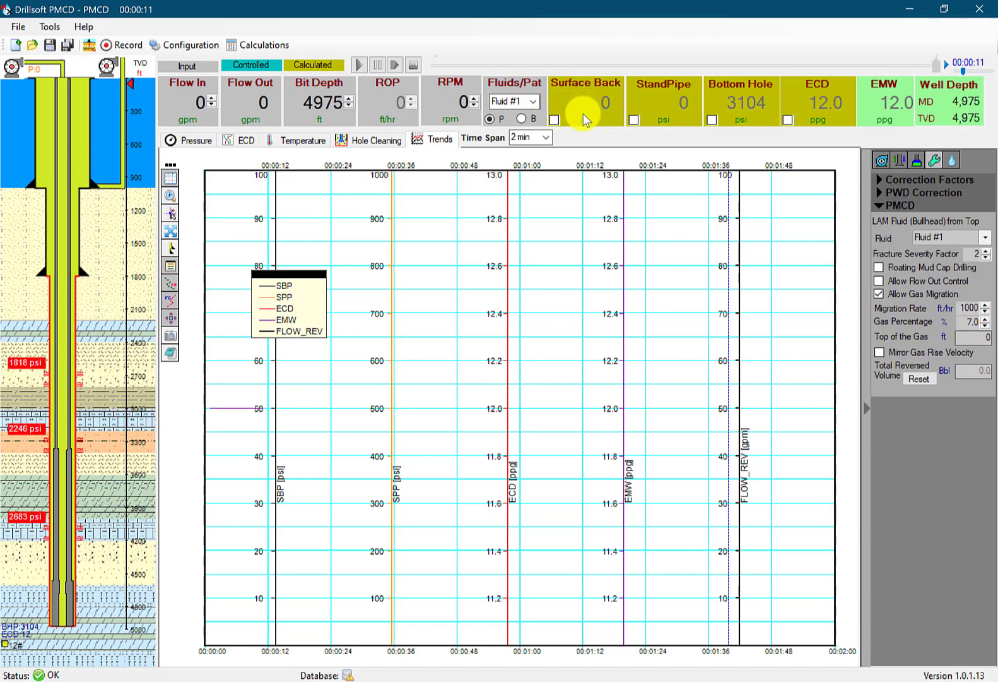
{"action": "left_click", "coordinate": [879, 352]}
{"action": "left_click", "coordinate": [240, 139]}
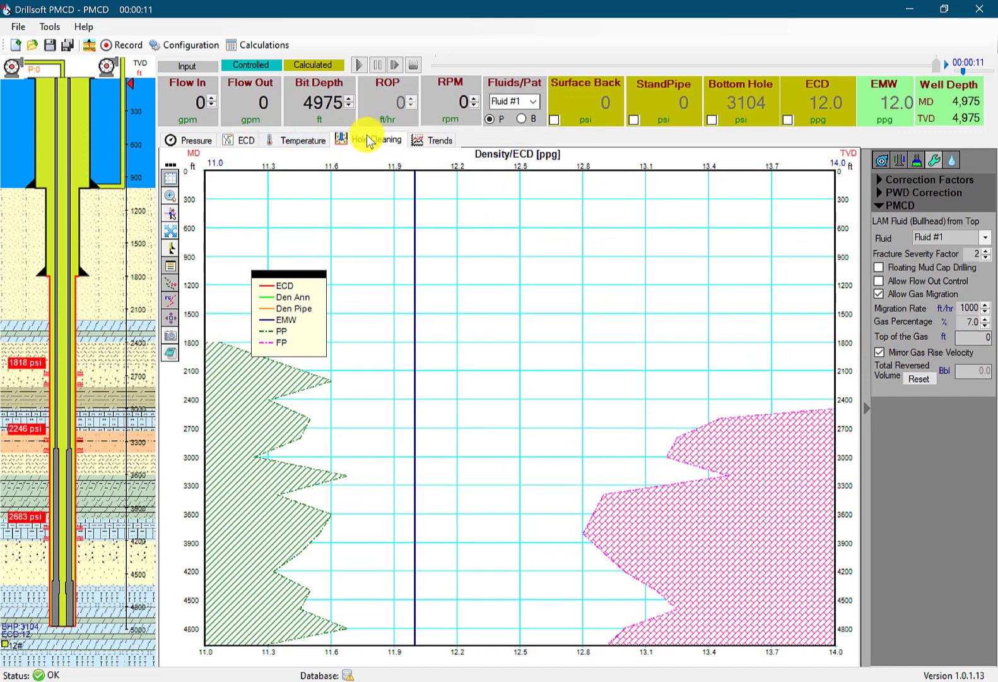
{"action": "left_click", "coordinate": [357, 139]}
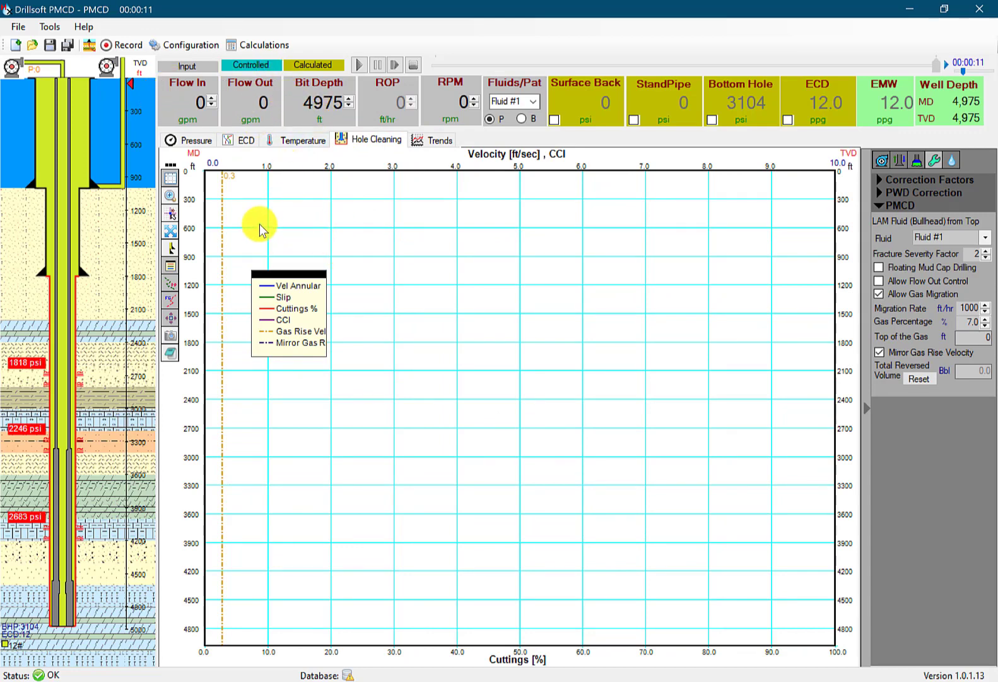
{"action": "left_click", "coordinate": [879, 352]}
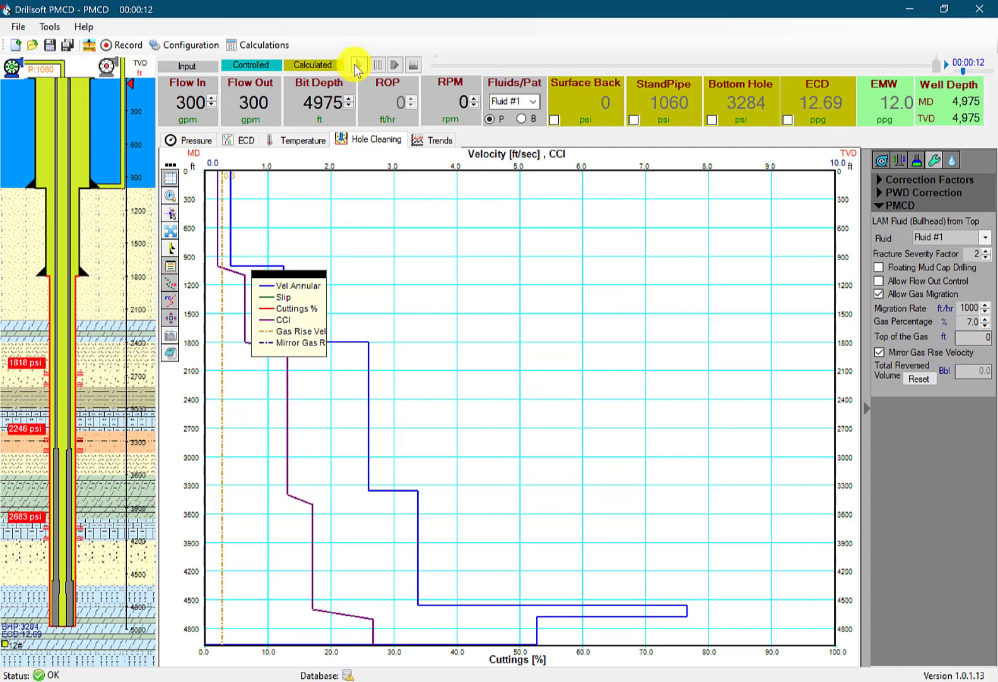
- Start the simulation and switch surface back pressure to controlled with a value of 200 psi
{"action": "left_click", "coordinate": [356, 65]}
{"action": "left_click", "coordinate": [555, 119]}
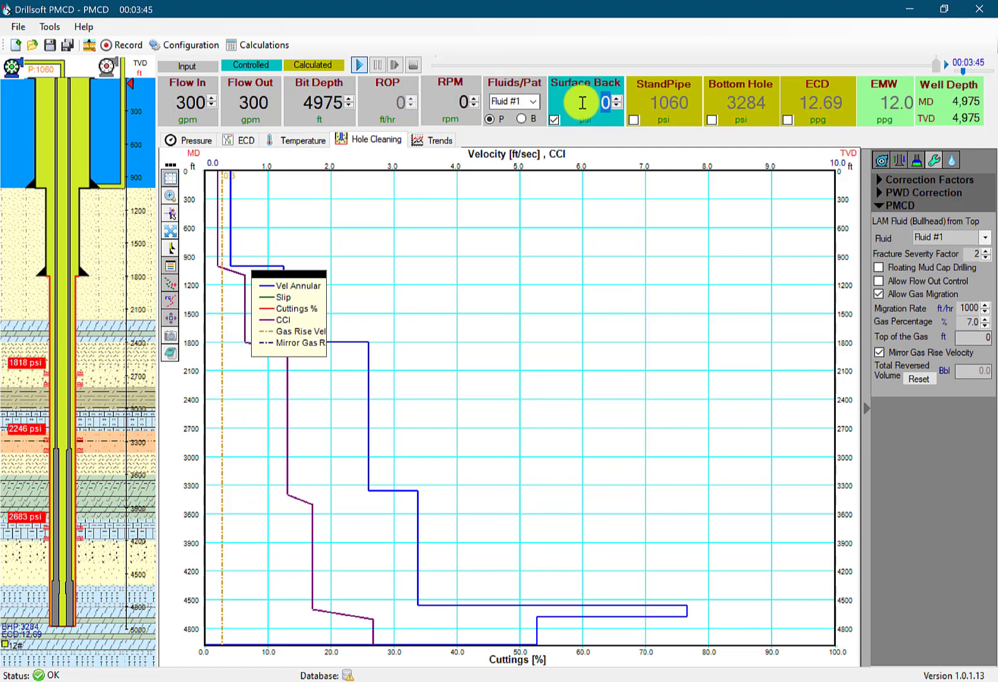
{"action": "key", "text": "Return"}
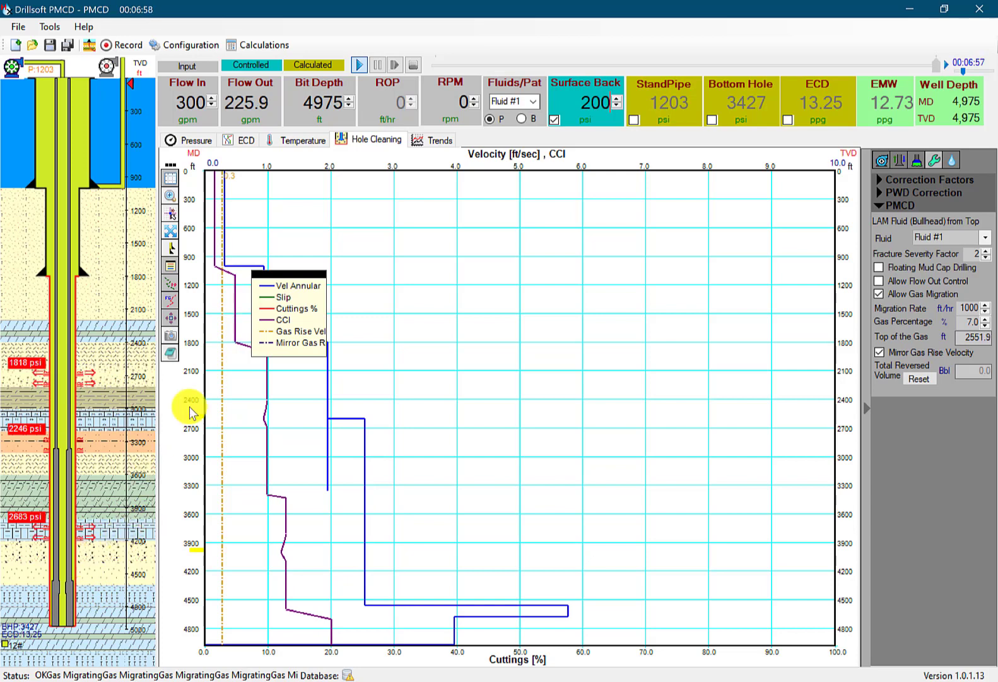
- Raise the surface back pressure to 250 psi and display the ECD plot
{"action": "double_click", "coordinate": [595, 106]}
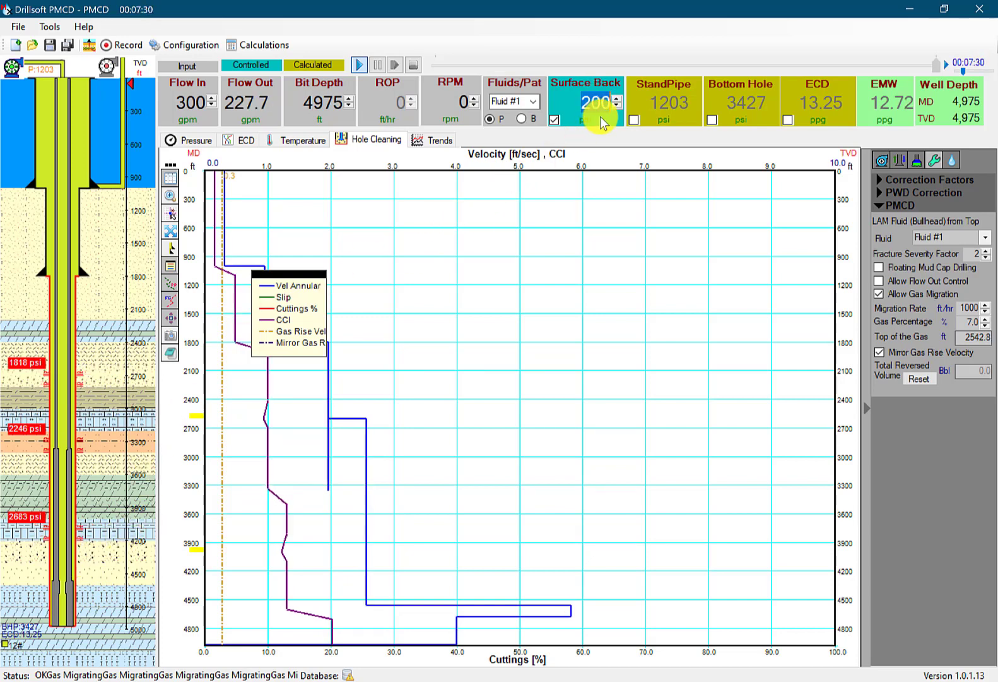
{"action": "type", "text": "250"}
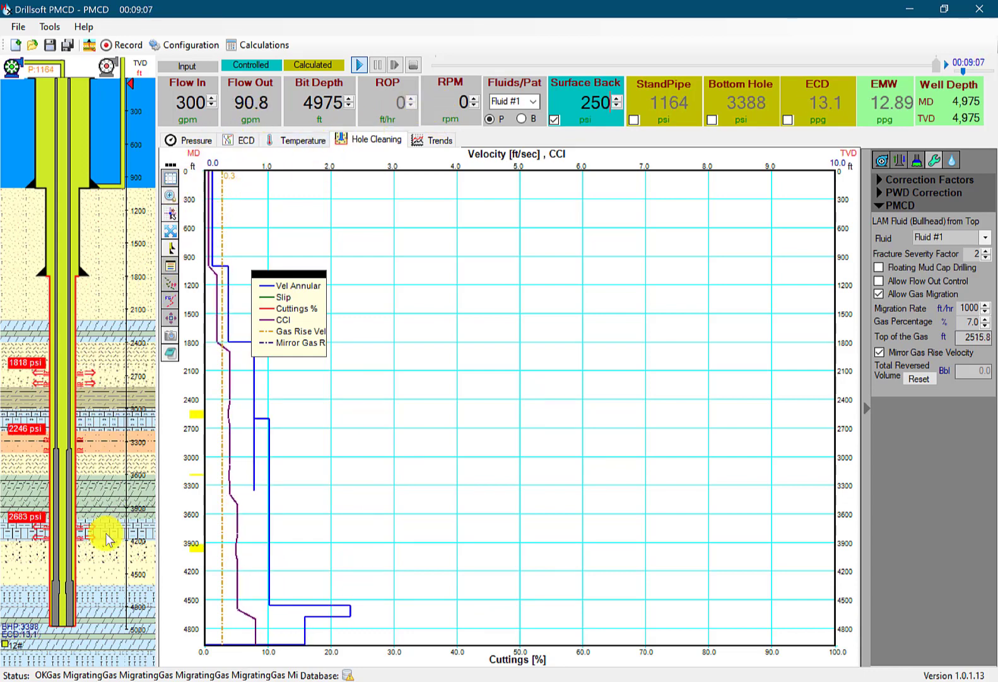
{"action": "left_click", "coordinate": [238, 139]}
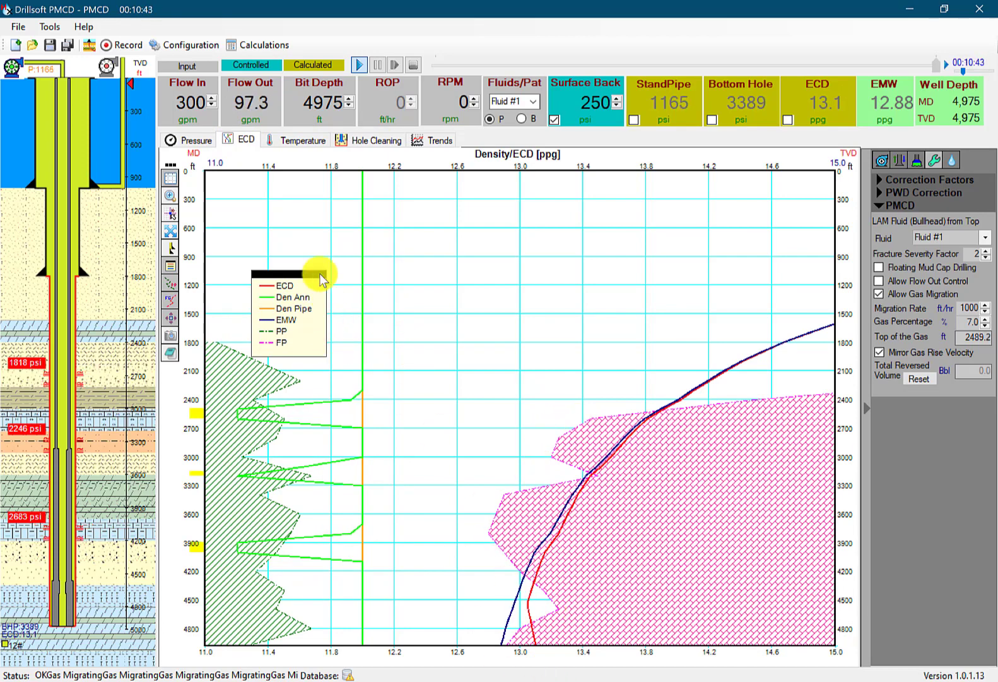
- Turn off gas migration and set the surface back pressure to 280 psi
{"action": "left_click", "coordinate": [879, 294]}
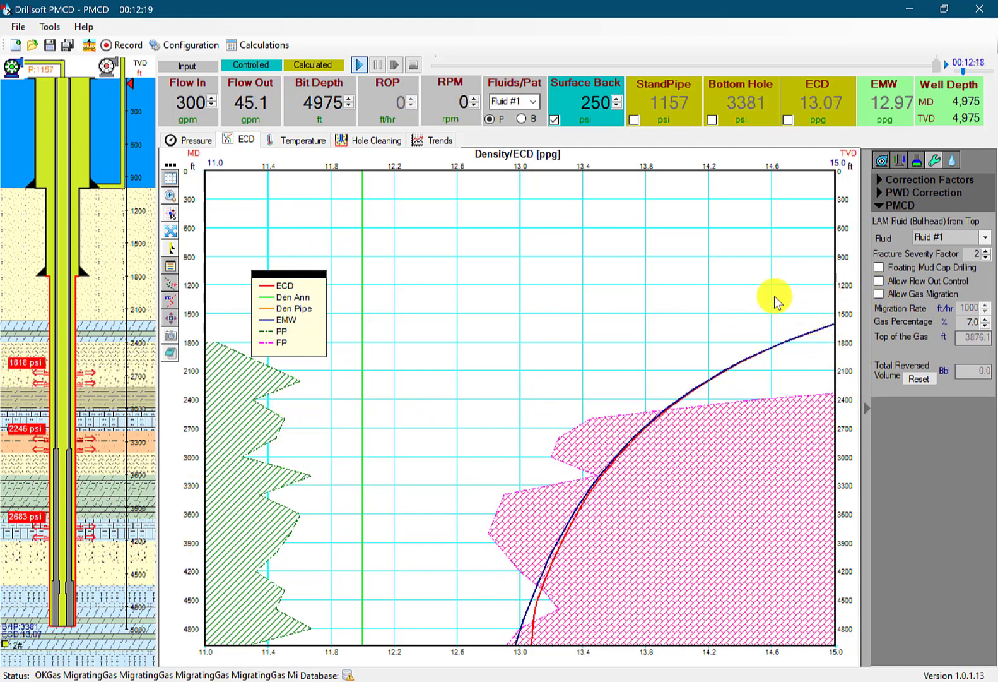
{"action": "double_click", "coordinate": [593, 102]}
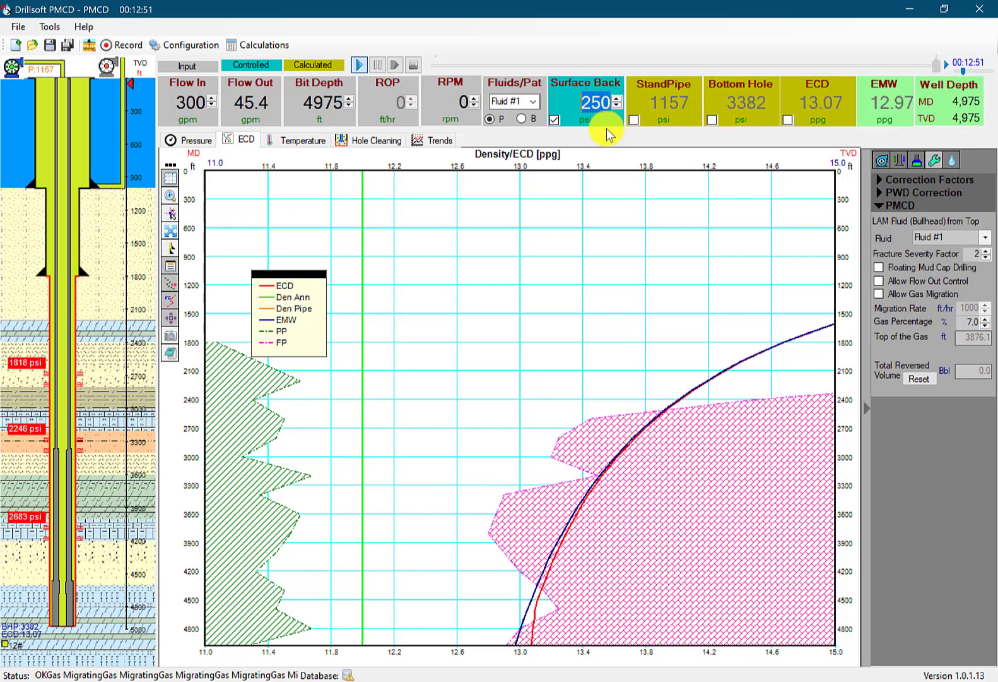
{"action": "type", "text": "280"}
{"action": "key", "text": "Return"}
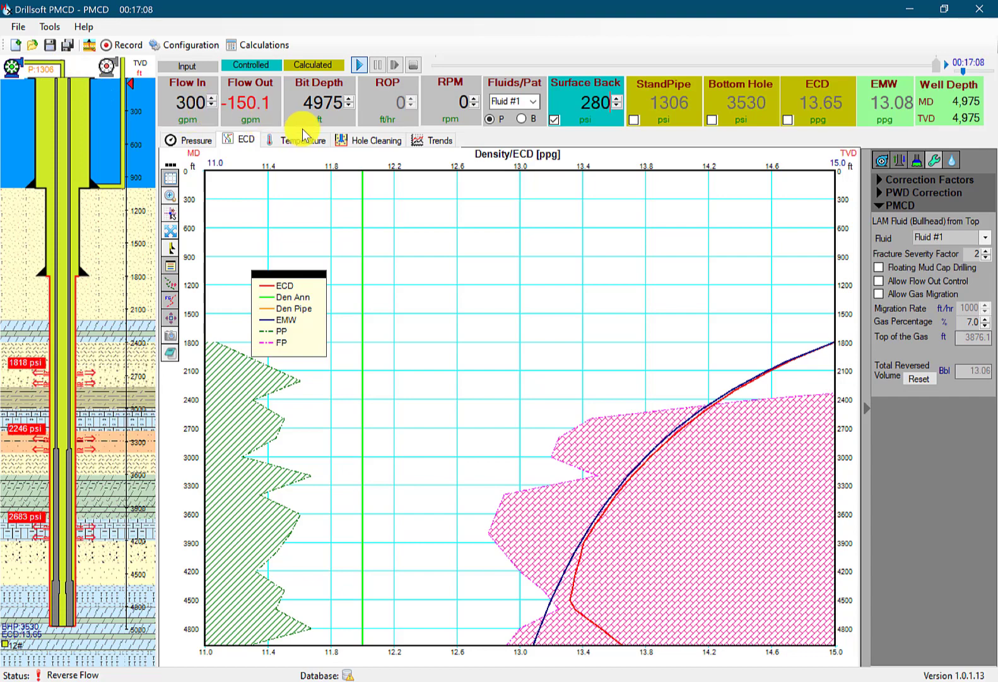
- Select Sea Water as the fluid pumped down the pipe and LAM as the fluid bullheaded from the top
{"action": "left_click", "coordinate": [535, 98]}
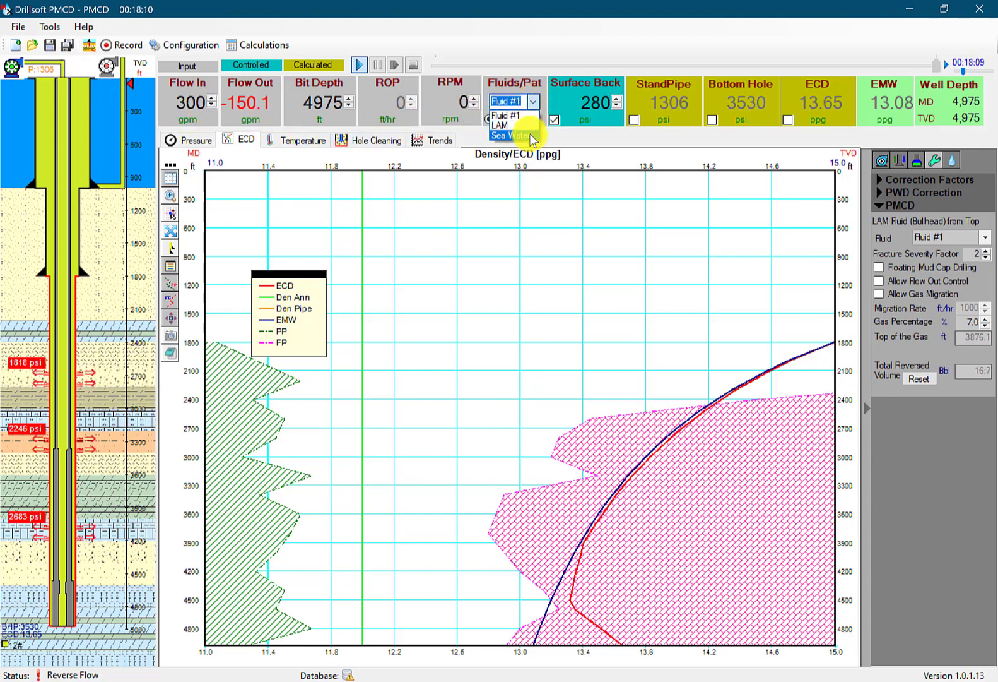
{"action": "left_click", "coordinate": [529, 134]}
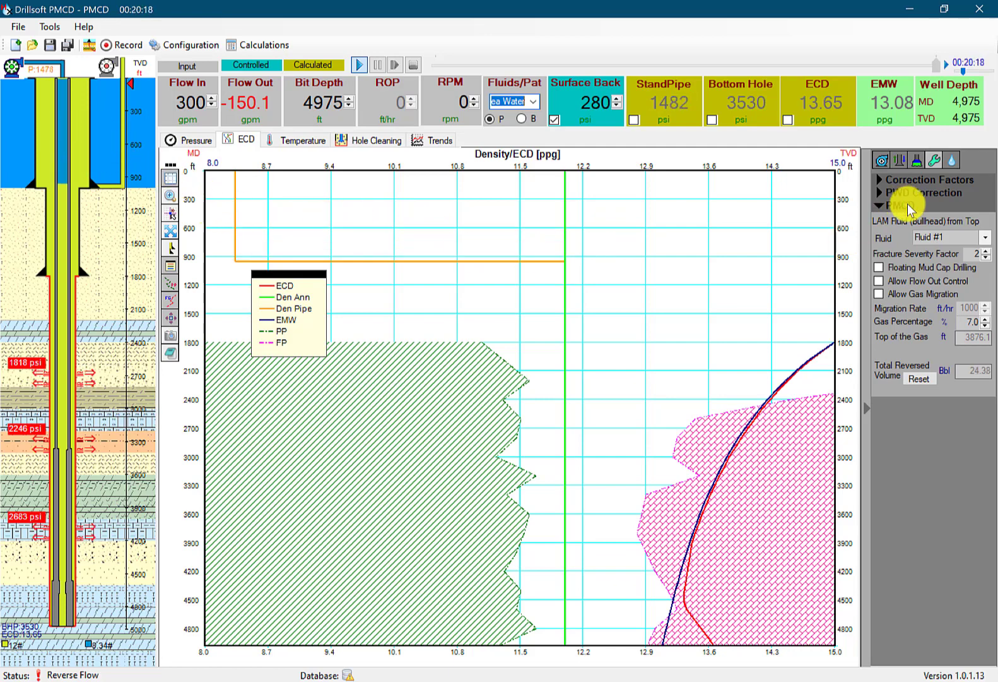
{"action": "left_click", "coordinate": [985, 234]}
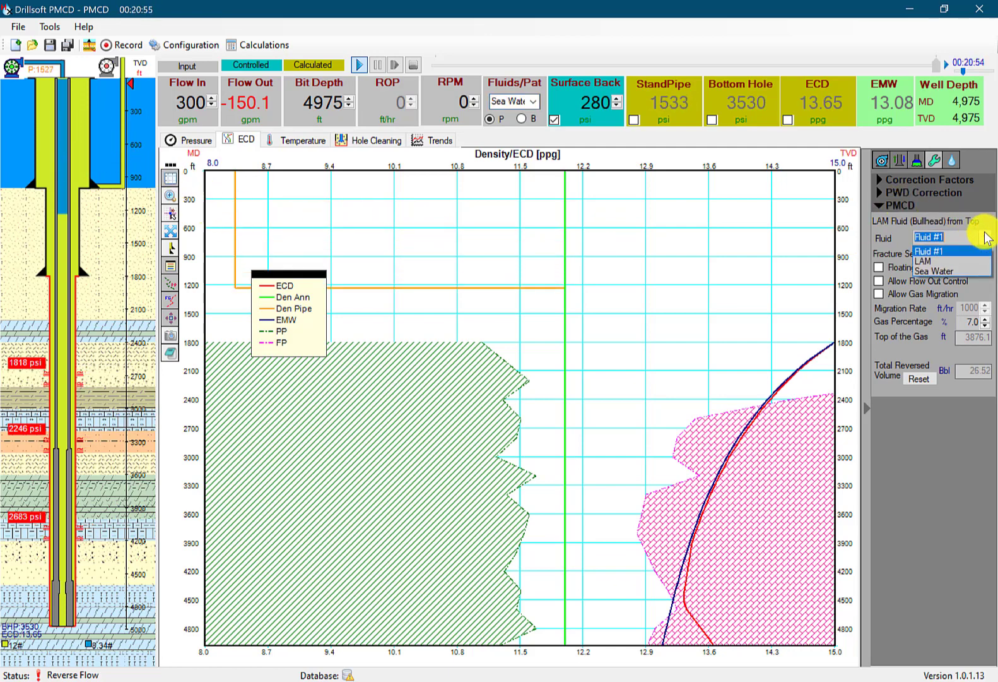
{"action": "left_click", "coordinate": [939, 261]}
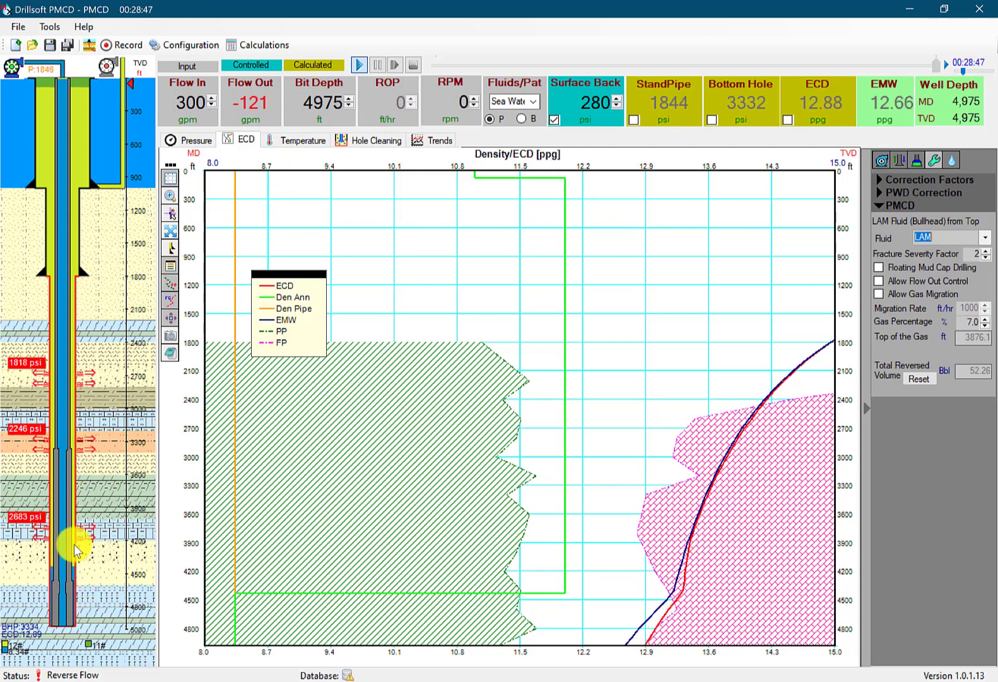
- Enable fluid tracking in the Track/Volume settings and track Fluid #1
{"action": "left_click", "coordinate": [954, 162]}
{"action": "left_click", "coordinate": [890, 182]}
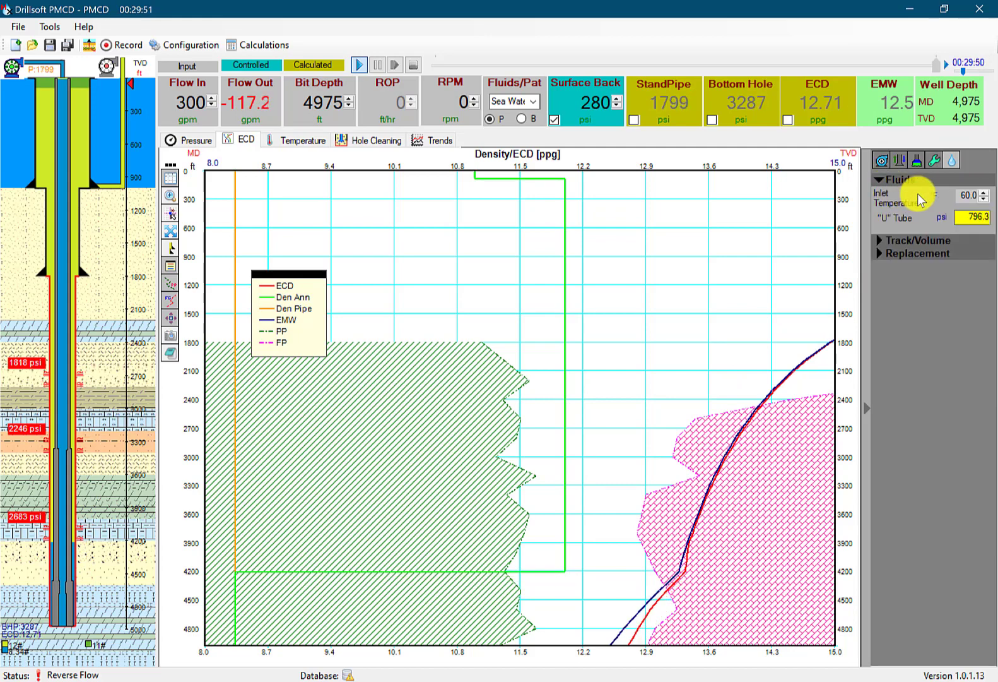
{"action": "left_click", "coordinate": [909, 181]}
{"action": "left_click", "coordinate": [902, 194]}
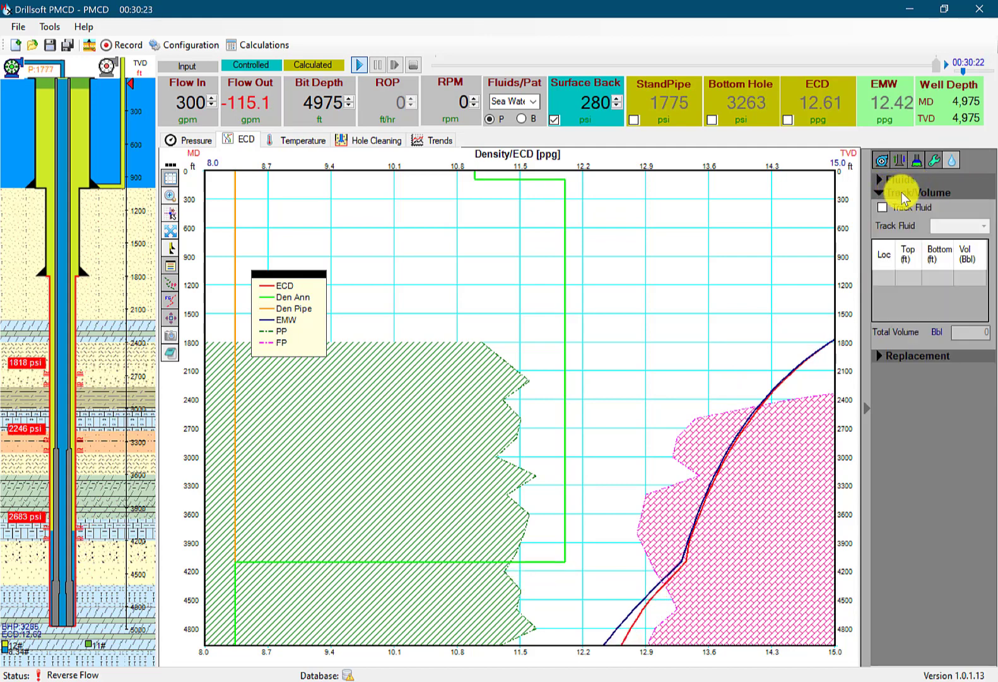
{"action": "left_click", "coordinate": [883, 207]}
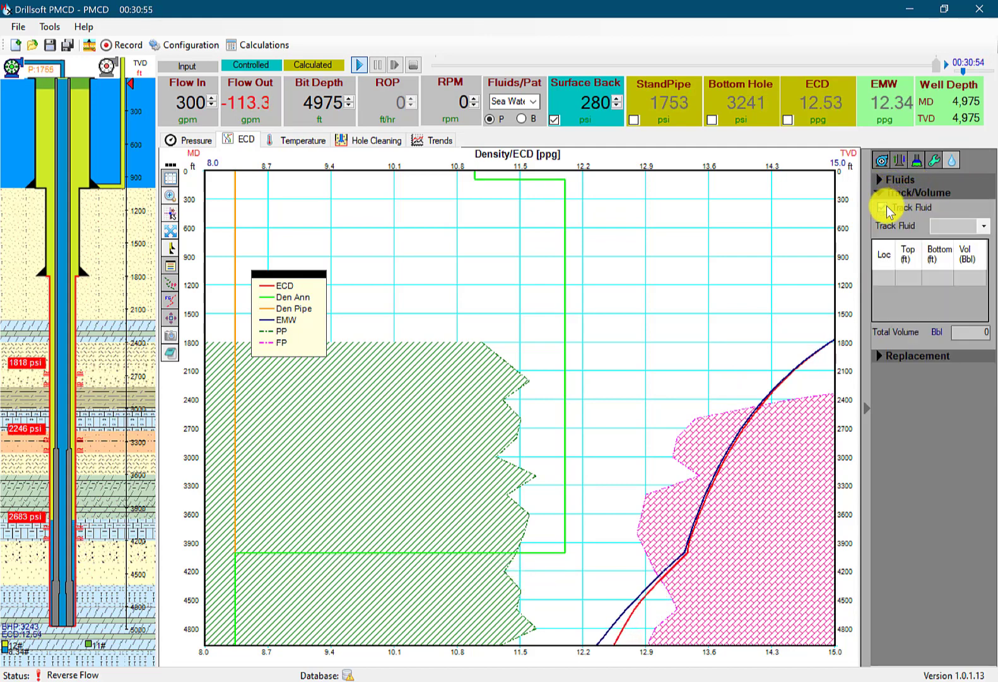
{"action": "left_click", "coordinate": [983, 226]}
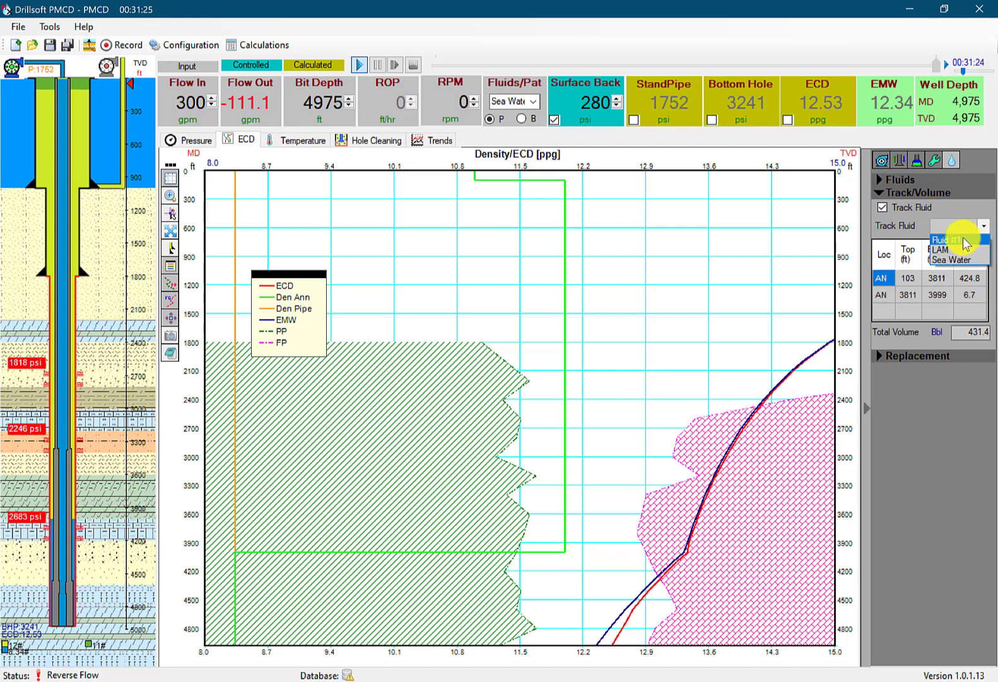
{"action": "left_click", "coordinate": [965, 240]}
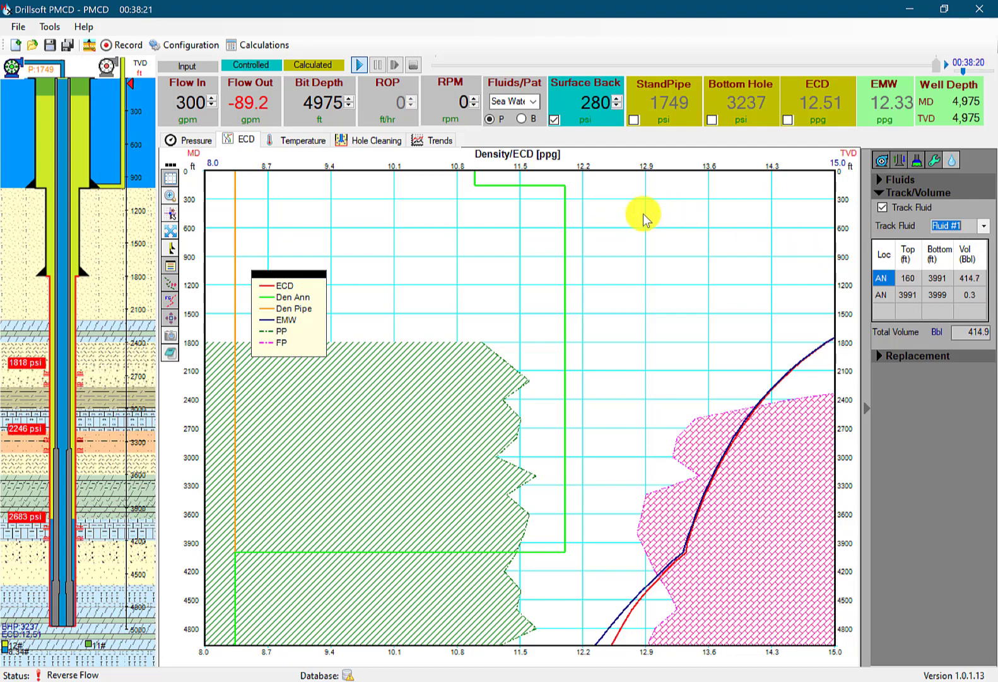
- Allow flow out control and gas migration in the PMCD settings, and set Flow Out to -300 gpm
{"action": "left_click", "coordinate": [936, 158]}
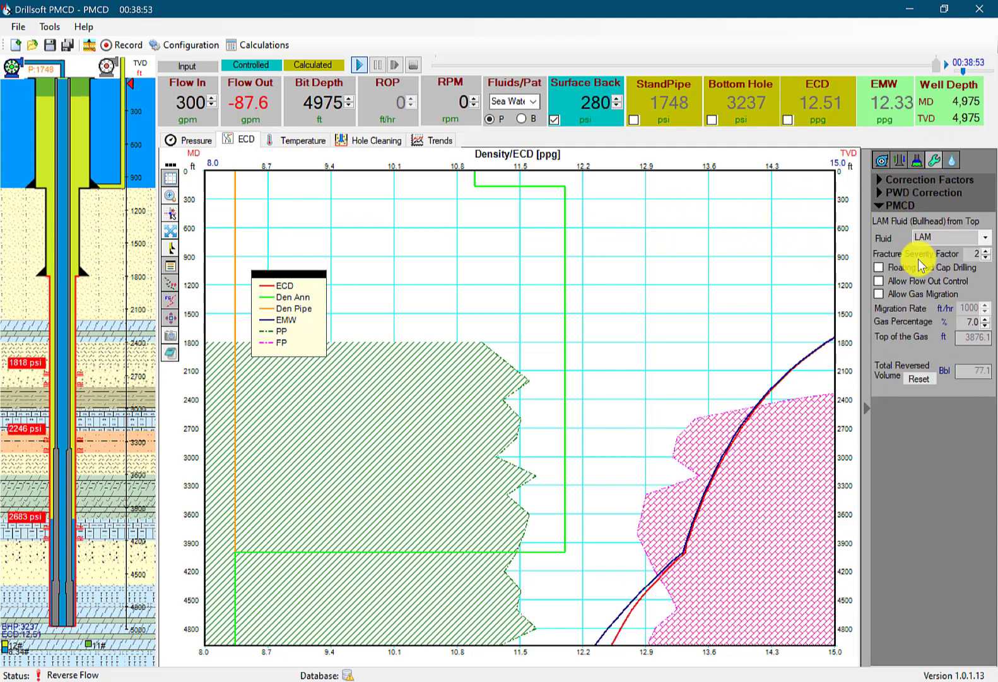
{"action": "left_click", "coordinate": [881, 282]}
{"action": "left_click", "coordinate": [880, 294]}
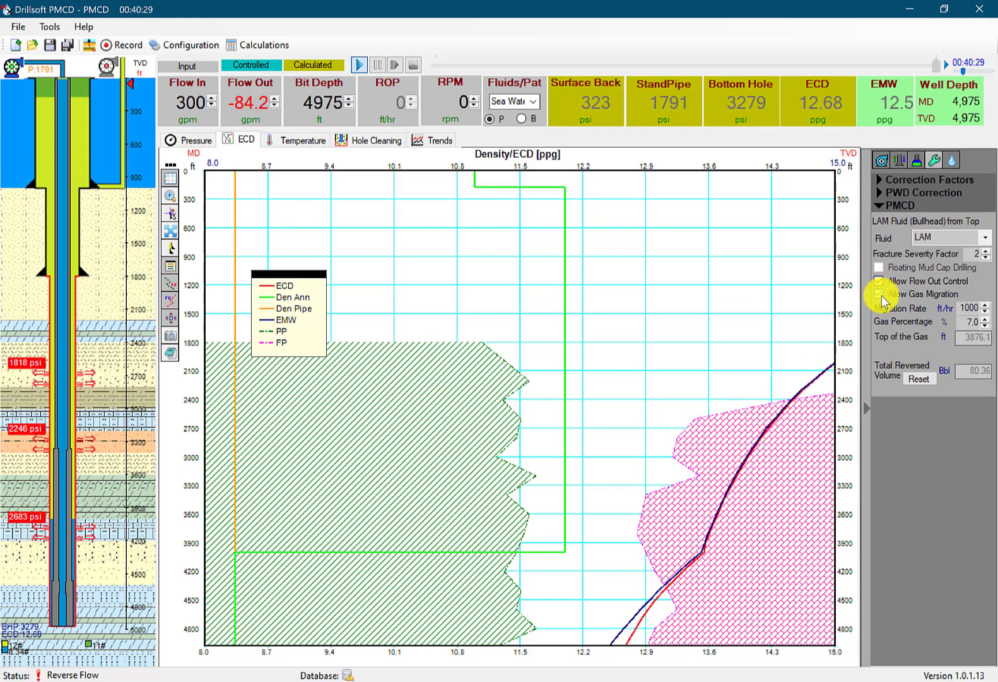
{"action": "double_click", "coordinate": [256, 107]}
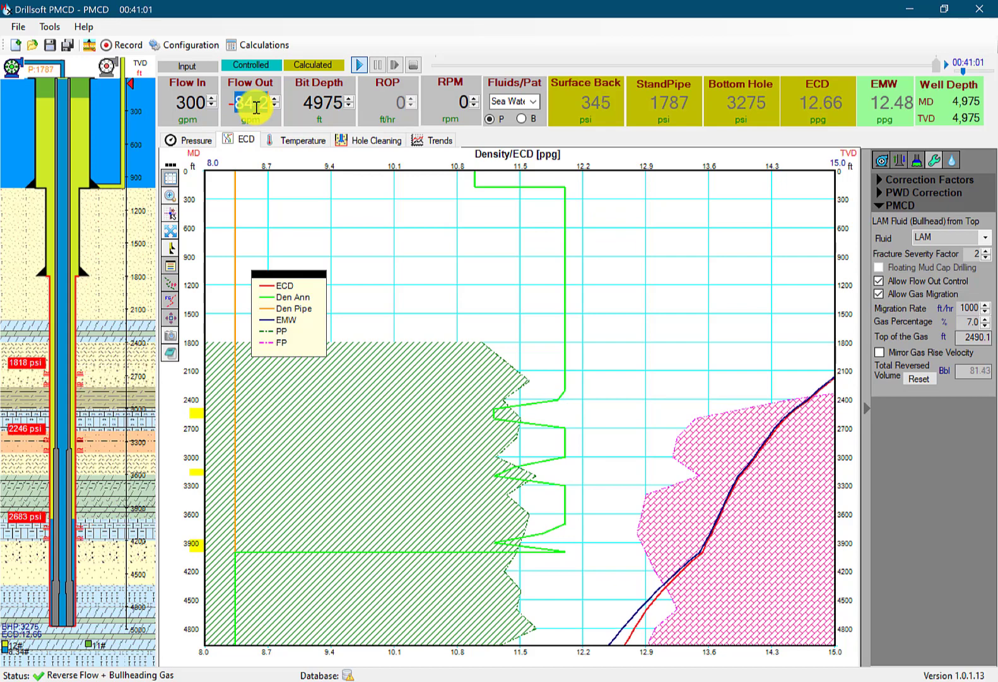
{"action": "type", "text": "300"}
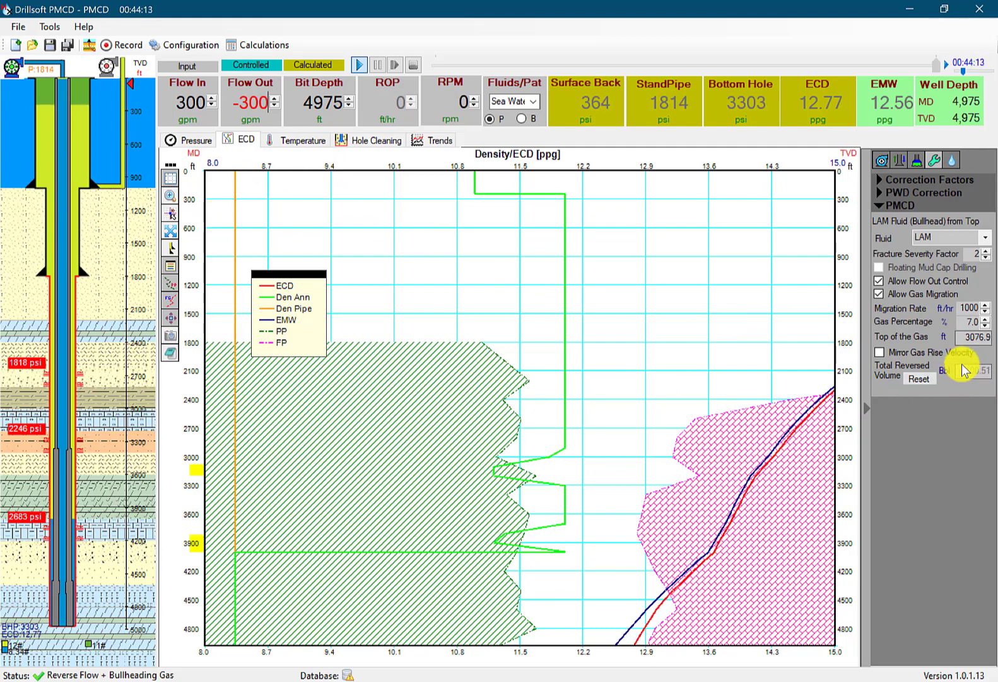
- Display the Hole Cleaning plot and enable Mirror Gas Rise Velocity on it
{"action": "left_click", "coordinate": [359, 140]}
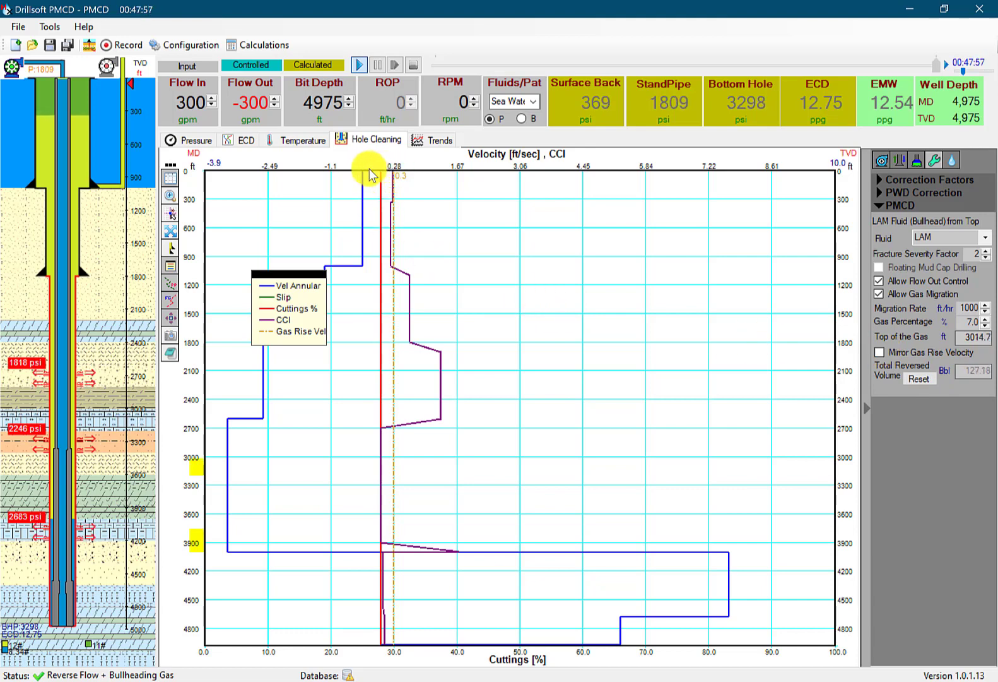
{"action": "left_click", "coordinate": [879, 352]}
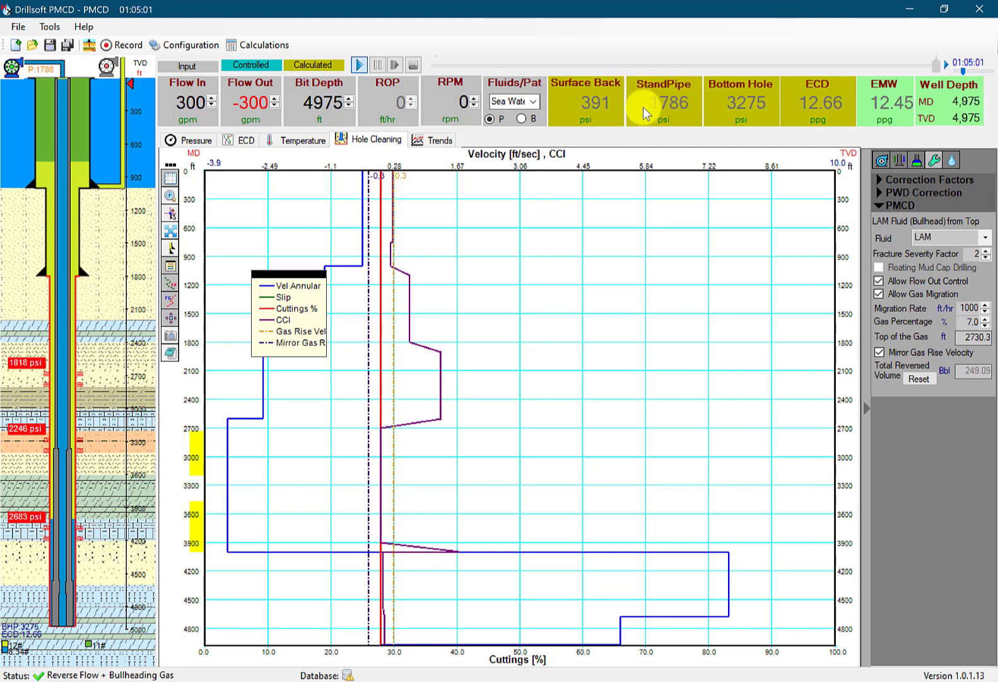
- Display the Trends plot and widen its time span first to 30 min and finally to 60 min
{"action": "left_click", "coordinate": [439, 139]}
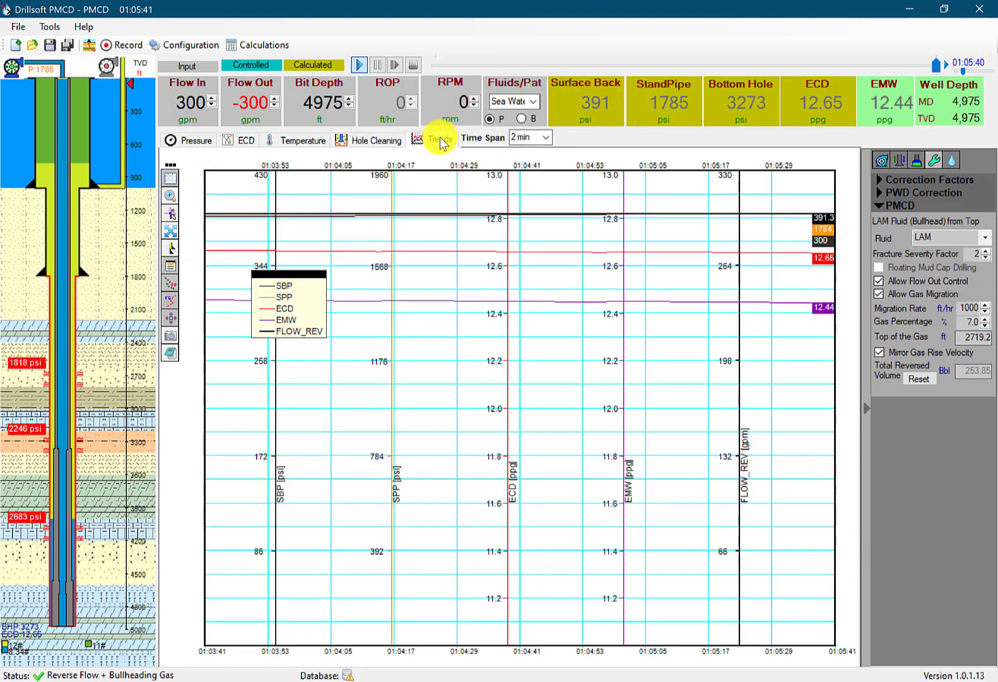
{"action": "left_click", "coordinate": [546, 138]}
{"action": "left_click", "coordinate": [522, 181]}
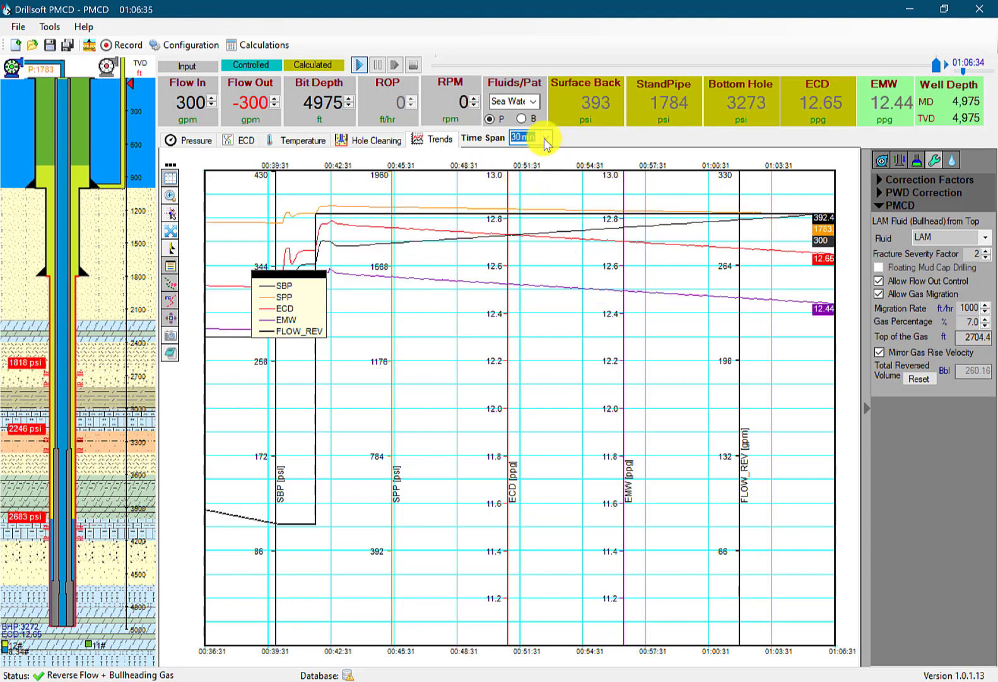
{"action": "left_click", "coordinate": [543, 139]}
{"action": "left_click", "coordinate": [530, 190]}
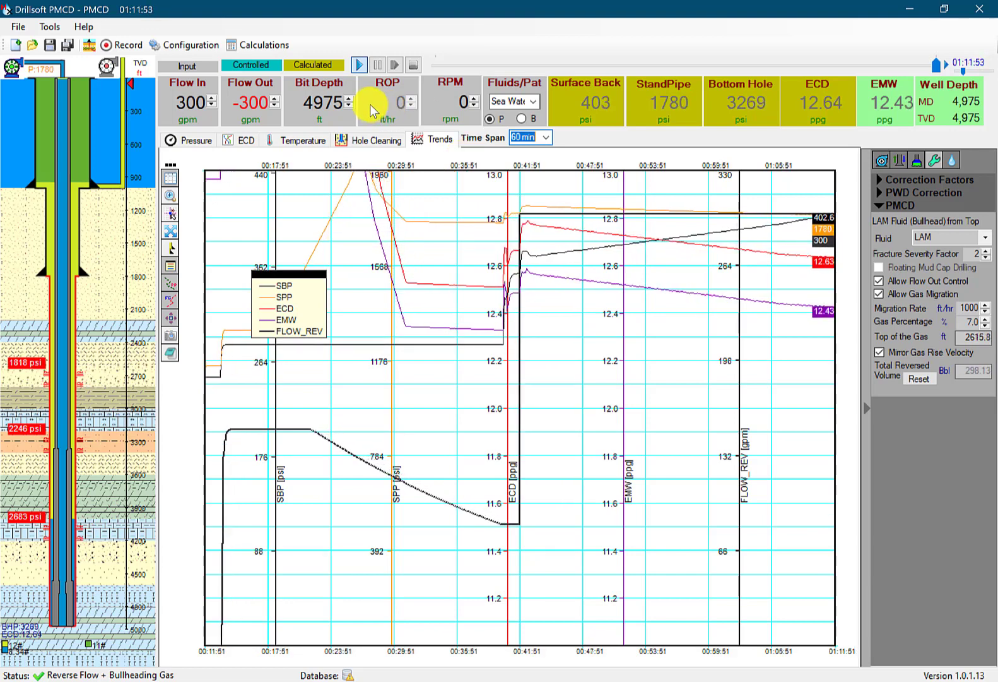
- Set Flow Out to 0 gpm to stop bullheading down the annulus
{"action": "left_click", "coordinate": [240, 111]}
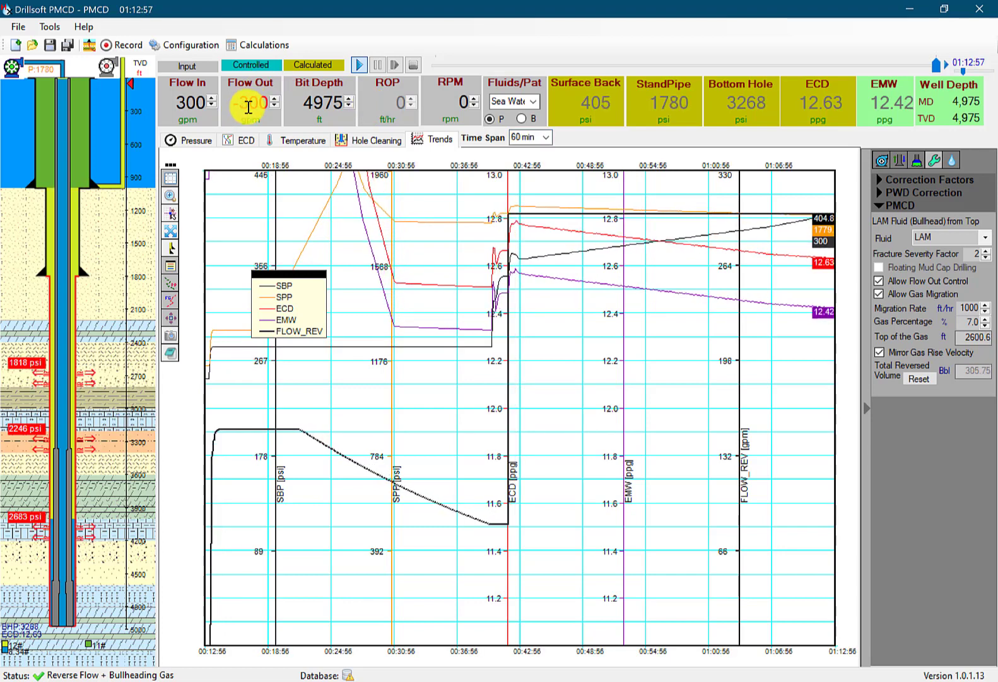
{"action": "double_click", "coordinate": [247, 106]}
{"action": "type", "text": "0"}
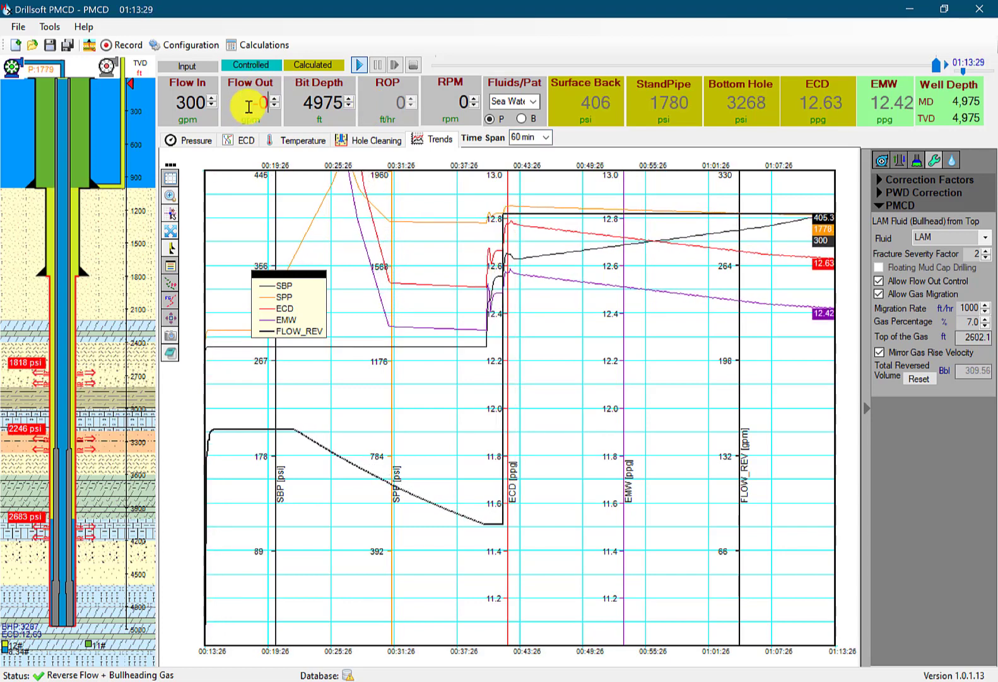
{"action": "key", "text": "Return"}
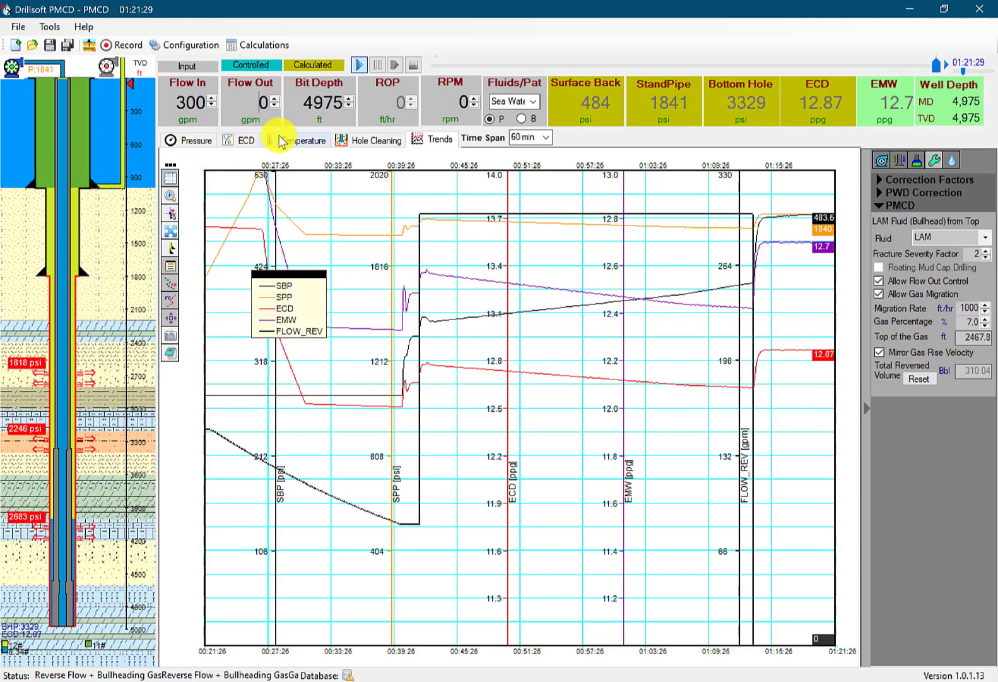
- Review the Pressure, ECD and Temperature plots, ending on the Hole Cleaning plot
{"action": "left_click", "coordinate": [192, 140]}
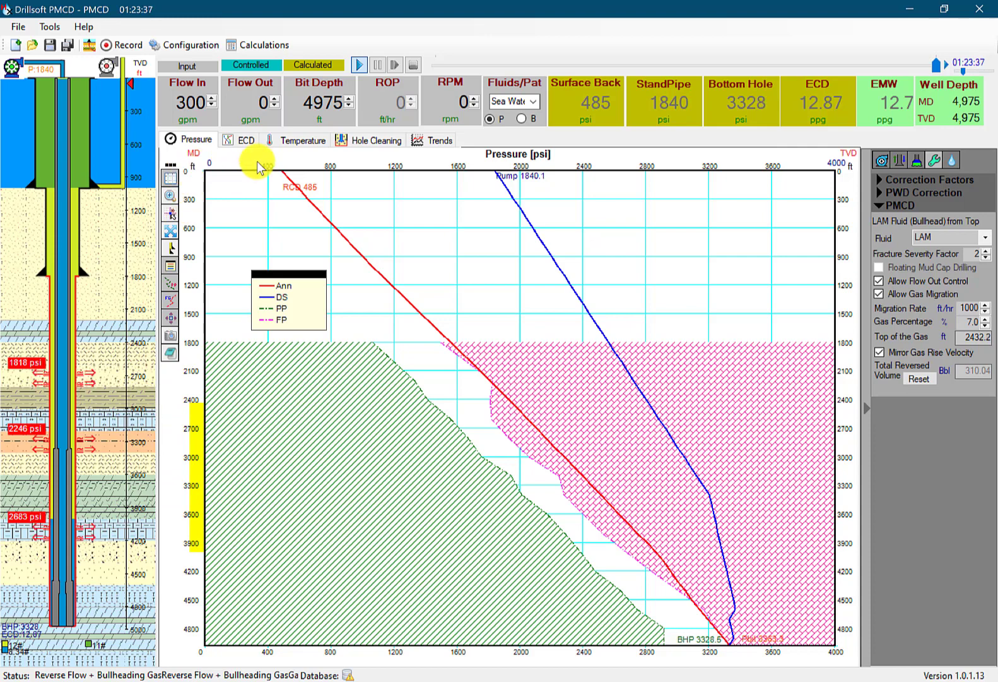
{"action": "left_click", "coordinate": [243, 140]}
{"action": "left_click", "coordinate": [207, 140]}
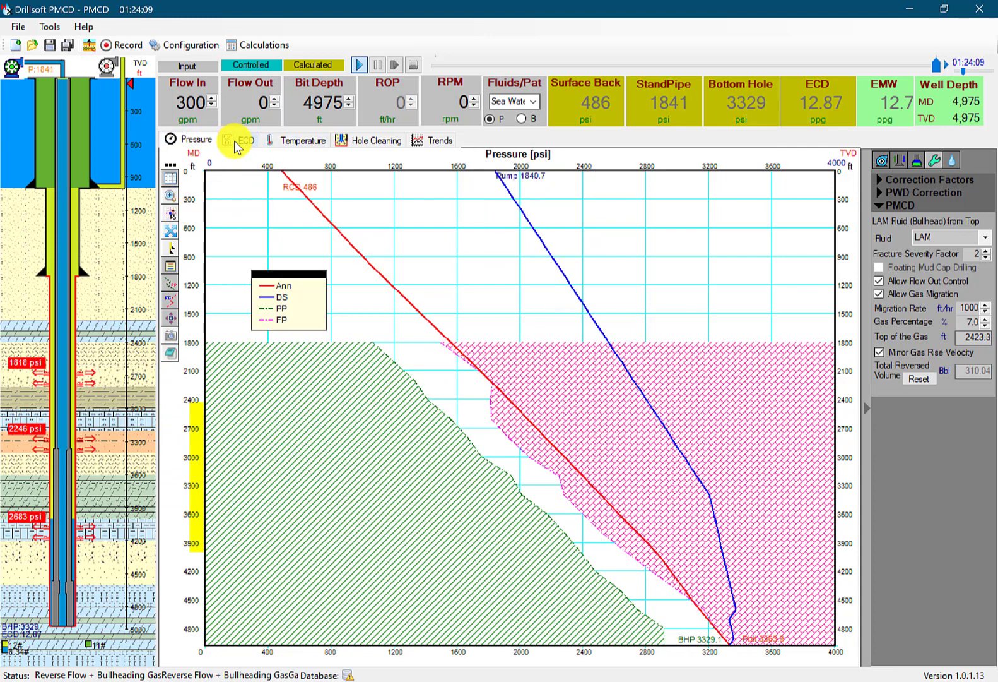
{"action": "left_click", "coordinate": [240, 140]}
{"action": "left_click", "coordinate": [297, 140]}
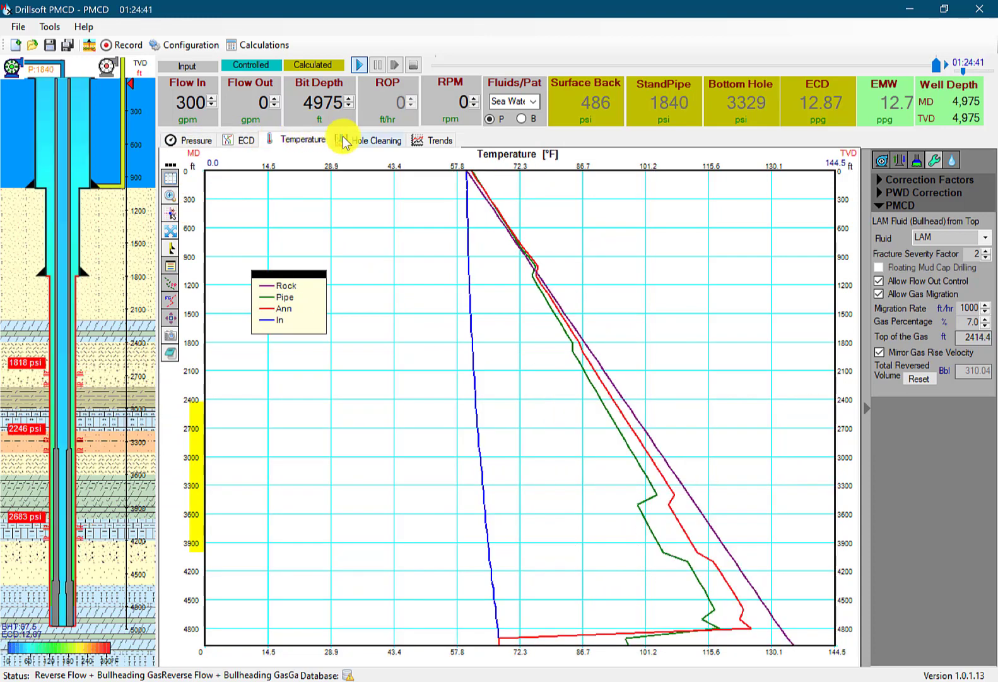
{"action": "left_click", "coordinate": [345, 139]}
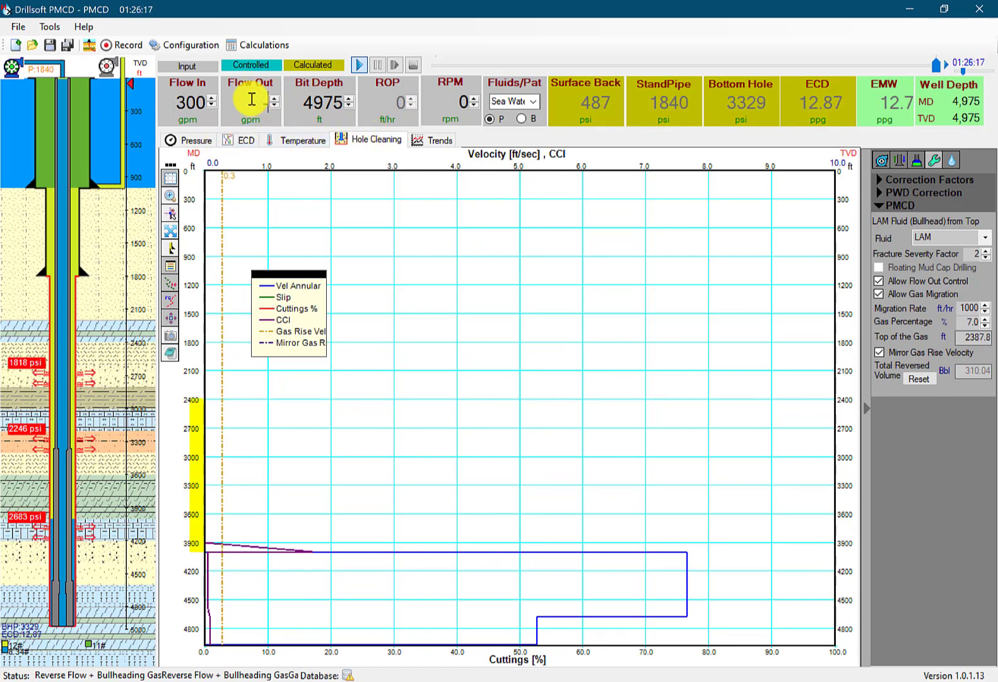
- Set Flow Out to -300 gpm, and speed up the simulation for a while before slowing it back down
{"action": "type", "text": "00"}
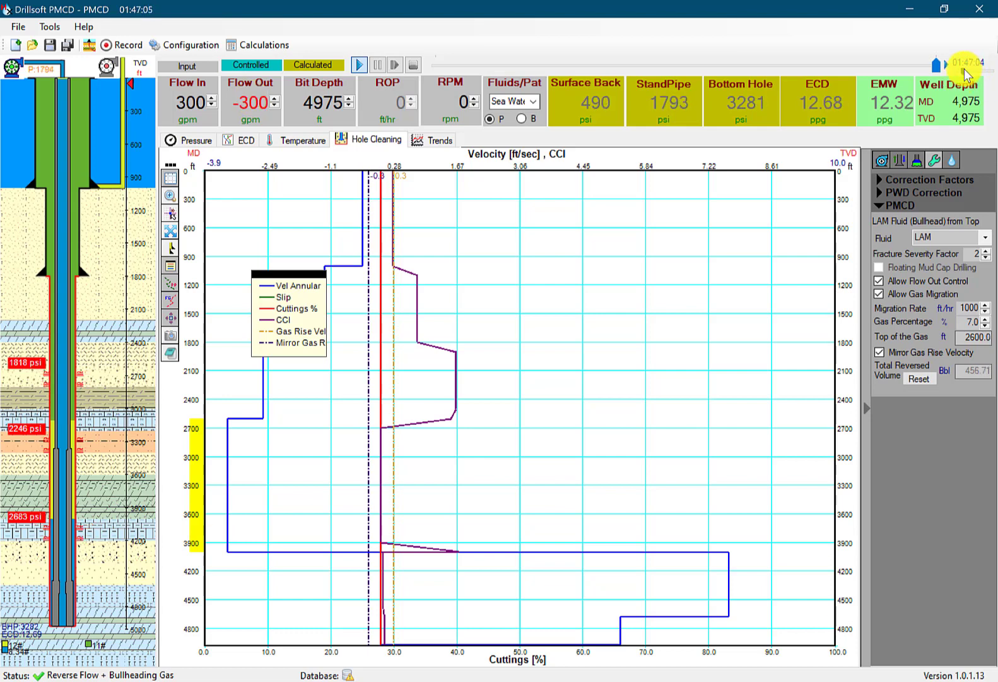
{"action": "left_click_drag", "start_coordinate": [965, 71], "coordinate": [991, 77]}
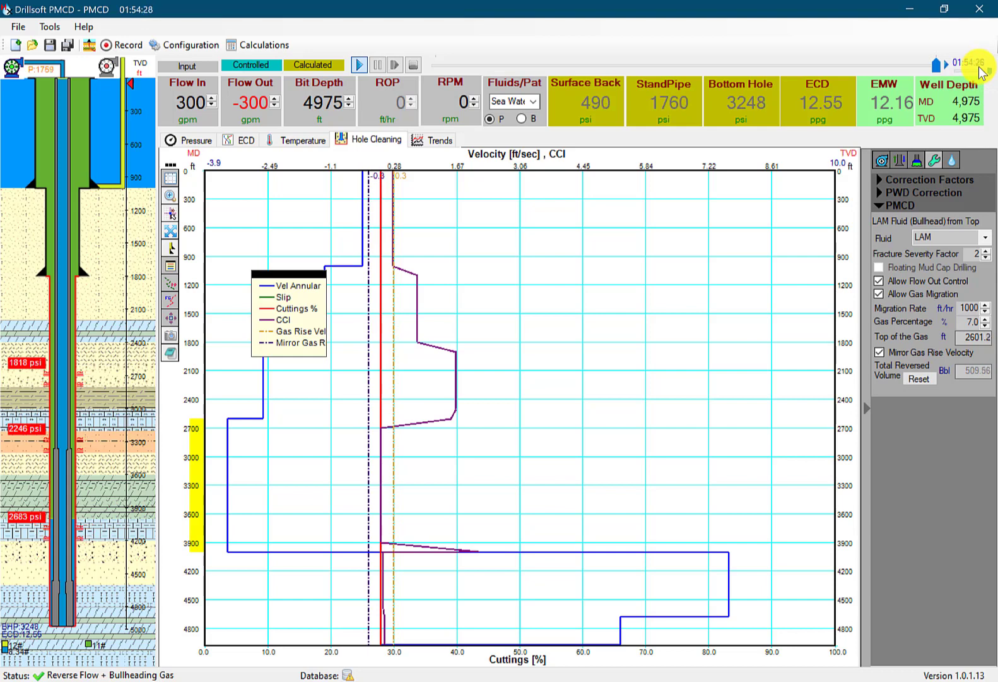
{"action": "left_click_drag", "start_coordinate": [983, 73], "coordinate": [960, 70]}
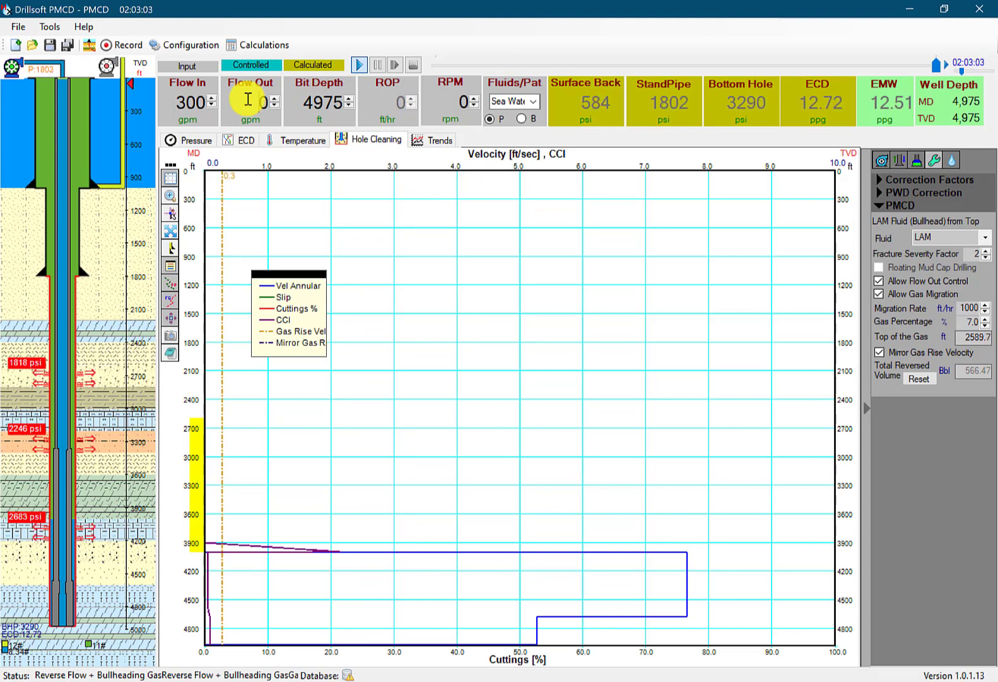
- Raise Flow In to 400 gpm briefly, and return it to 300 gpm
{"action": "double_click", "coordinate": [167, 103]}
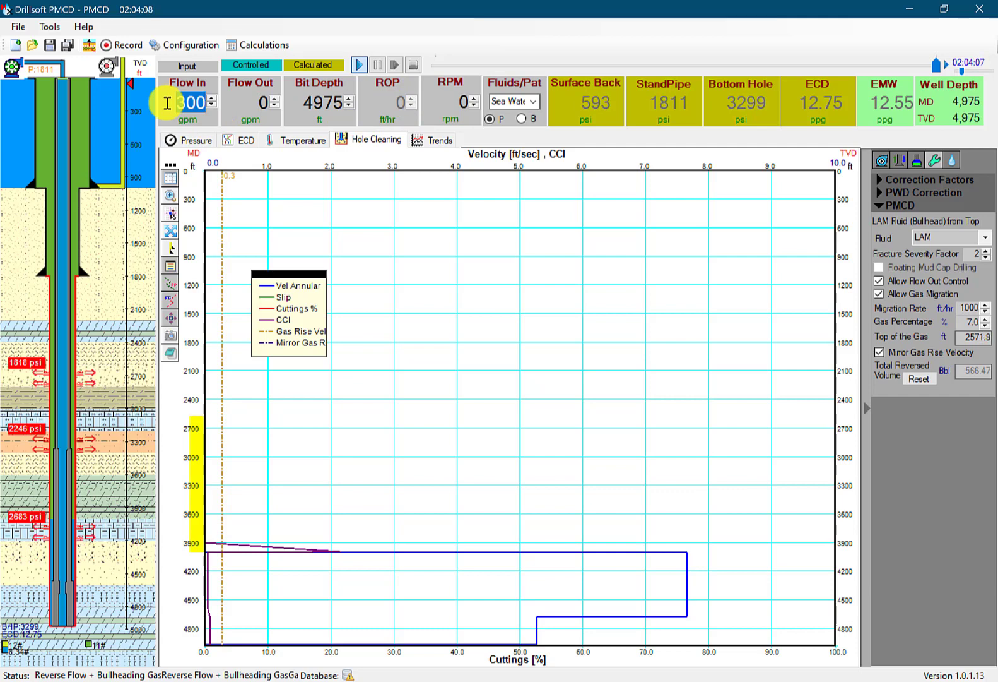
{"action": "type", "text": "400"}
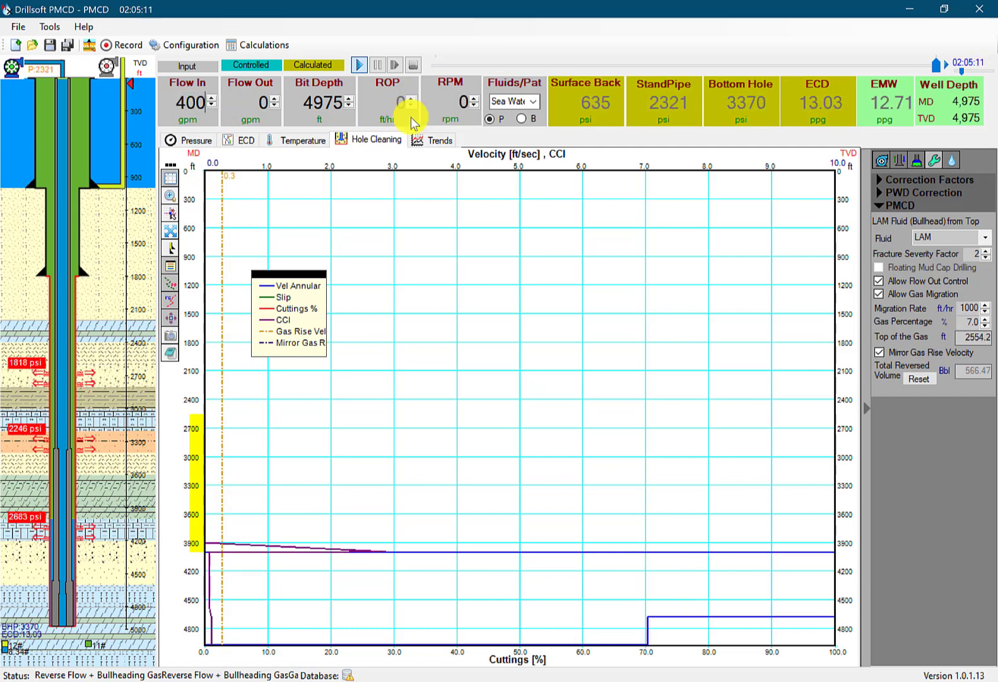
{"action": "double_click", "coordinate": [187, 105]}
{"action": "type", "text": "3"}
{"action": "key", "text": "Return"}
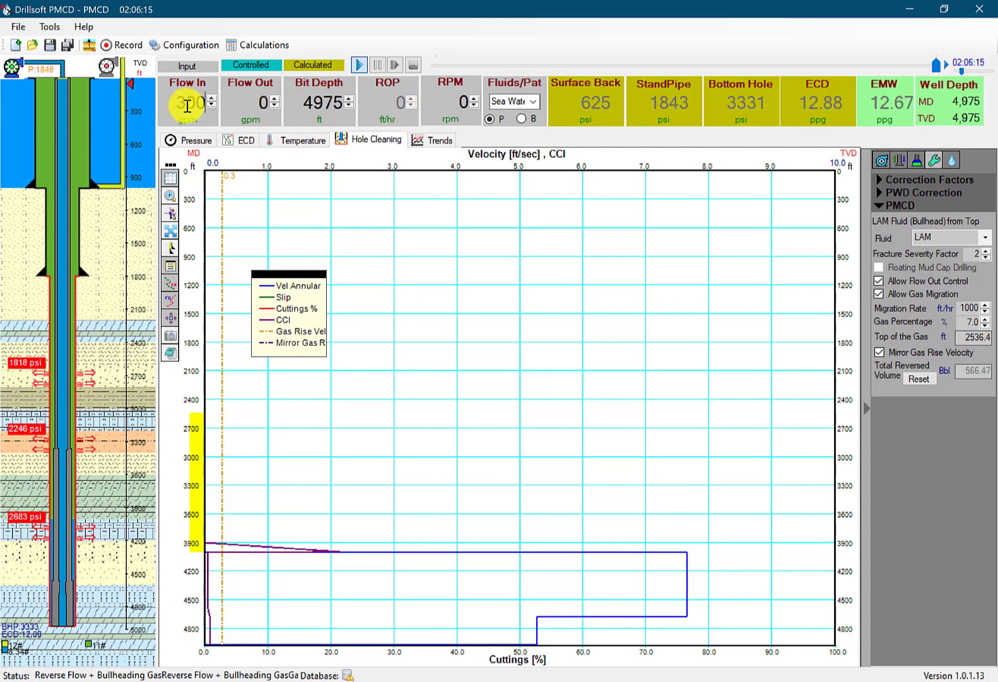
- Set the drillstring rotation to 20 rpm
{"action": "double_click", "coordinate": [449, 98]}
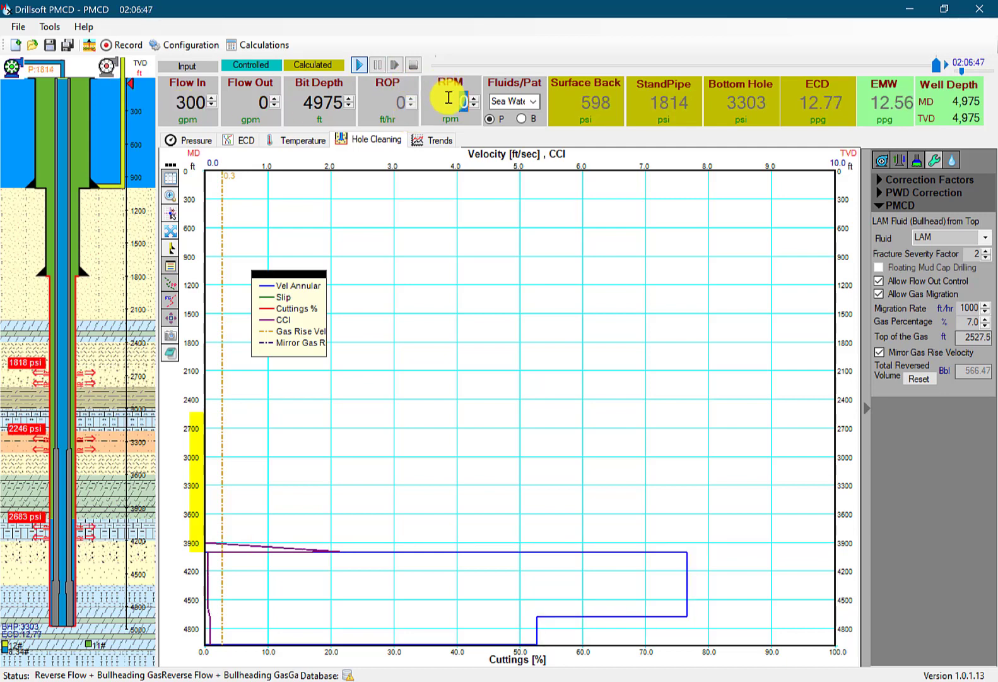
{"action": "type", "text": "20"}
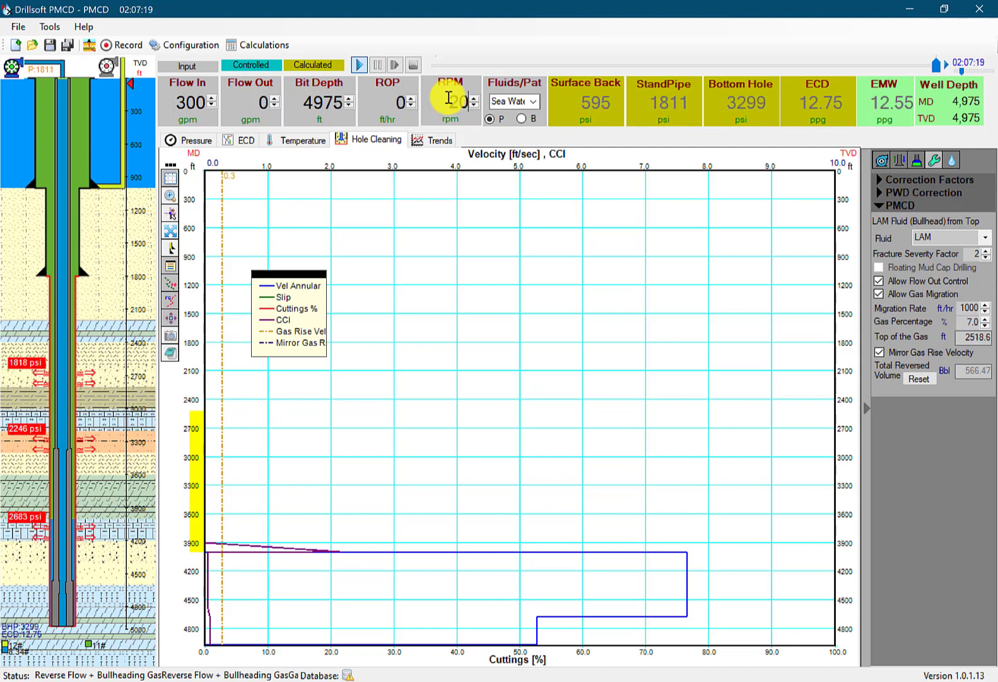
{"action": "key", "text": "Return"}
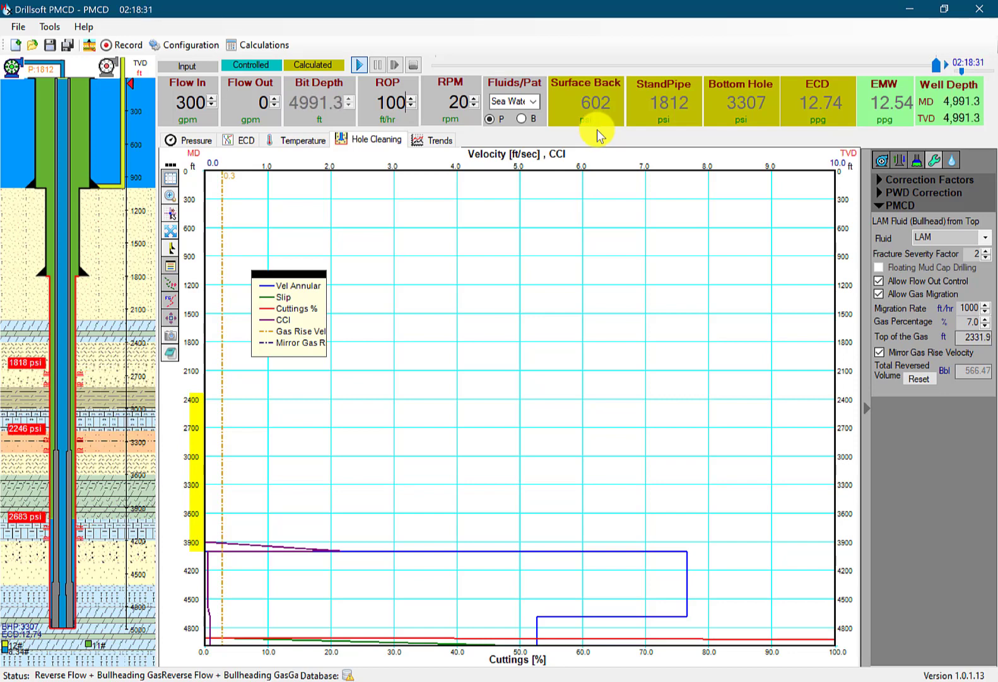
- Display the Trends plot and widen its time span first to 2 hrs and finally to 4 hrs
{"action": "left_click", "coordinate": [429, 139]}
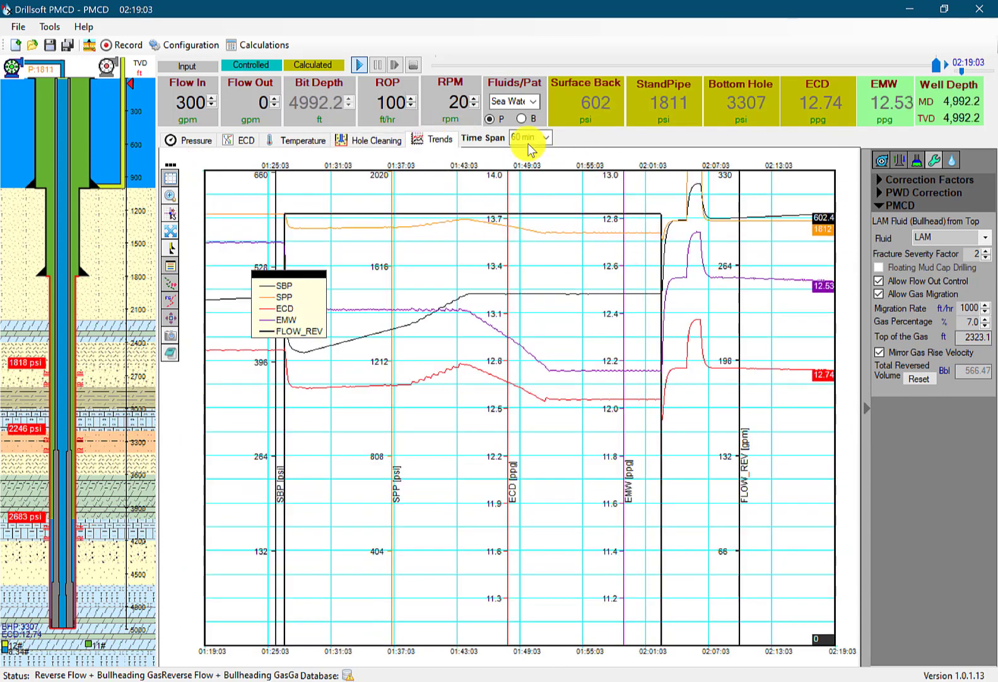
{"action": "left_click", "coordinate": [546, 138]}
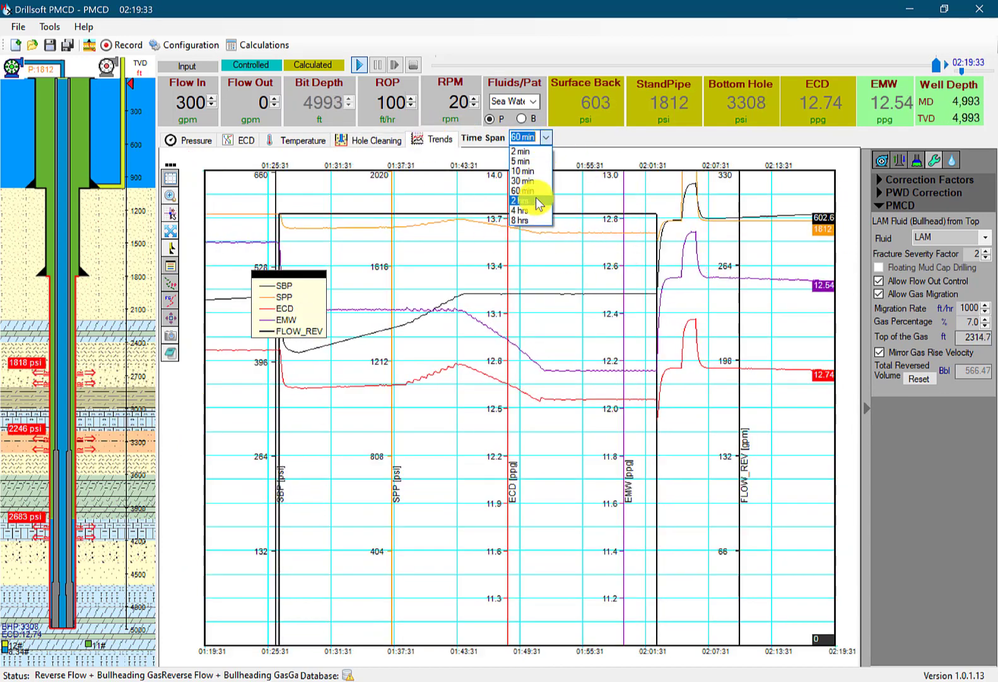
{"action": "left_click", "coordinate": [536, 198]}
{"action": "left_click", "coordinate": [546, 138]}
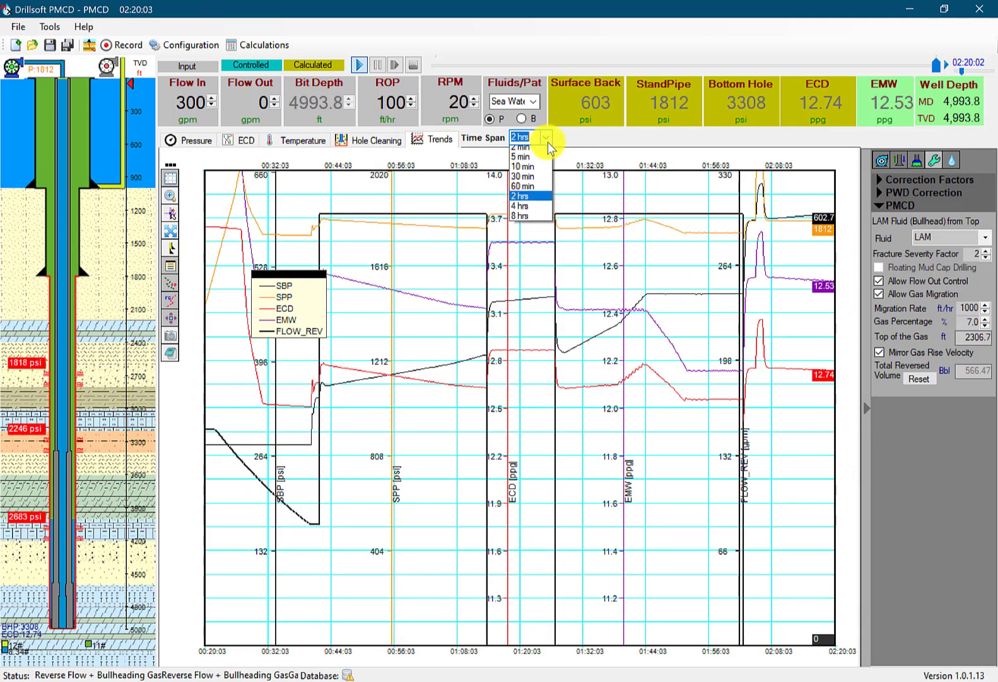
{"action": "left_click", "coordinate": [531, 210]}
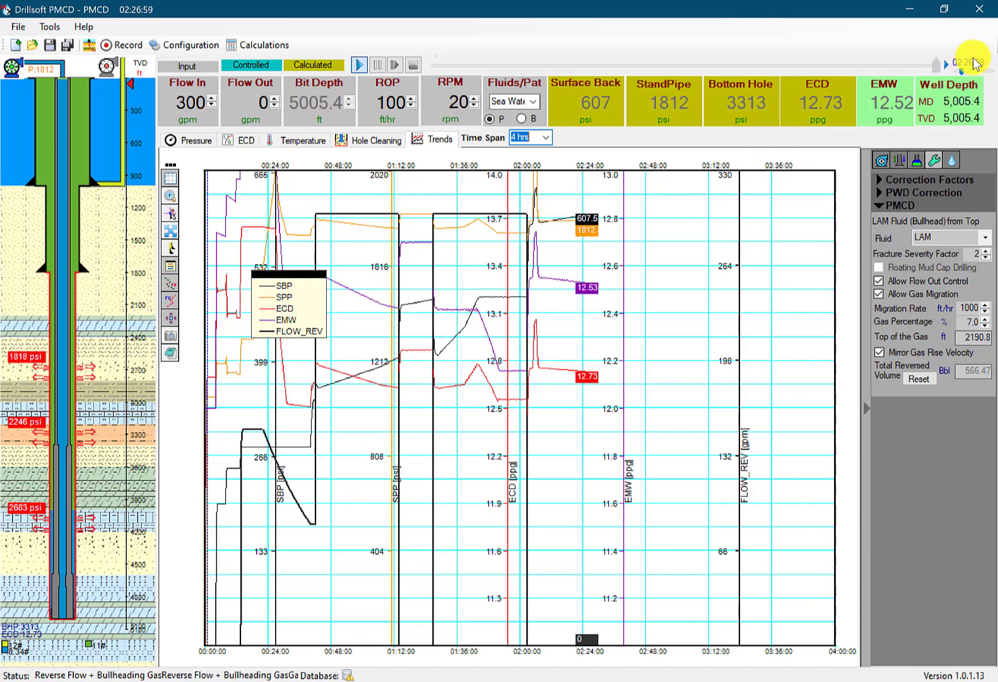
- Increase the simulation speed and set Flow Out to -300 gpm to bullhead the gas
{"action": "left_click_drag", "start_coordinate": [963, 71], "coordinate": [983, 78]}
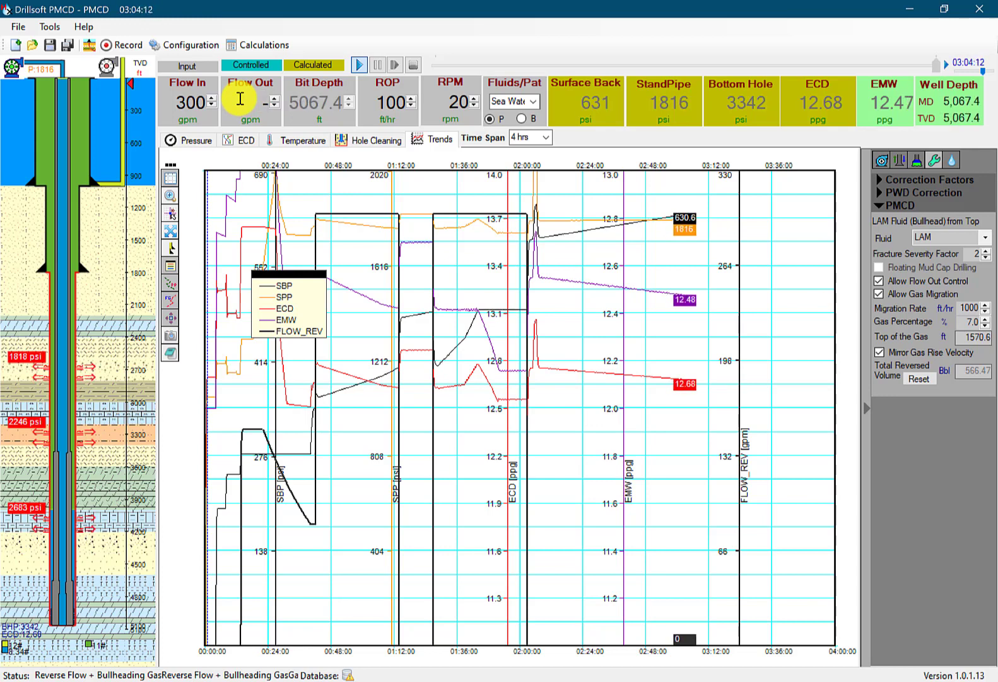
{"action": "type", "text": "-"}
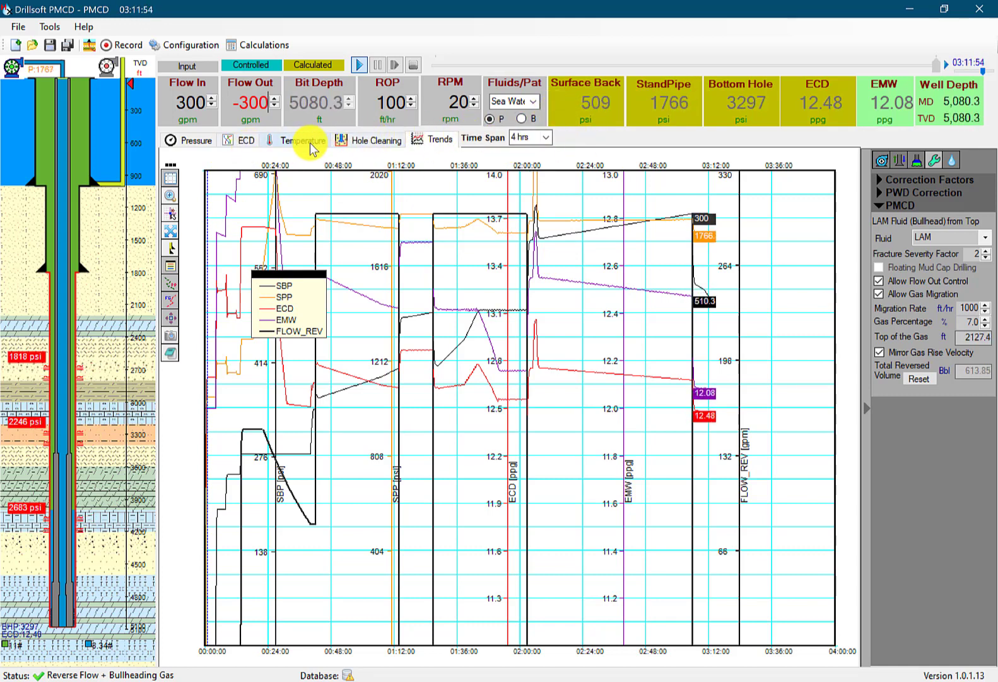
- Check the annular and gas rise velocities on the Hole Cleaning plot, and return to the Trends plot
{"action": "left_click", "coordinate": [358, 142]}
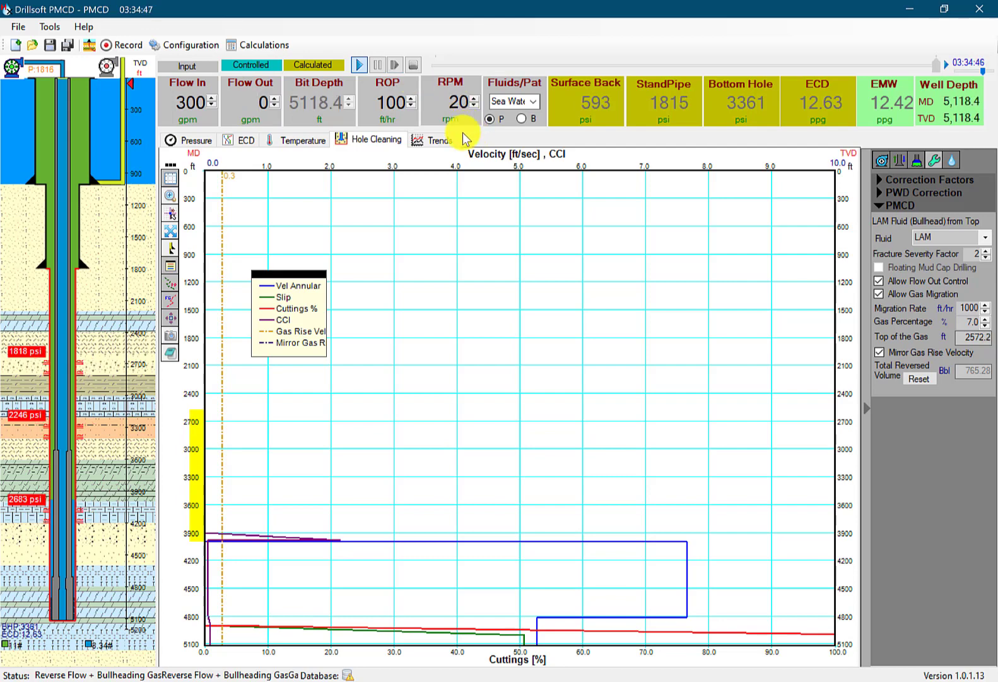
{"action": "left_click", "coordinate": [446, 141]}
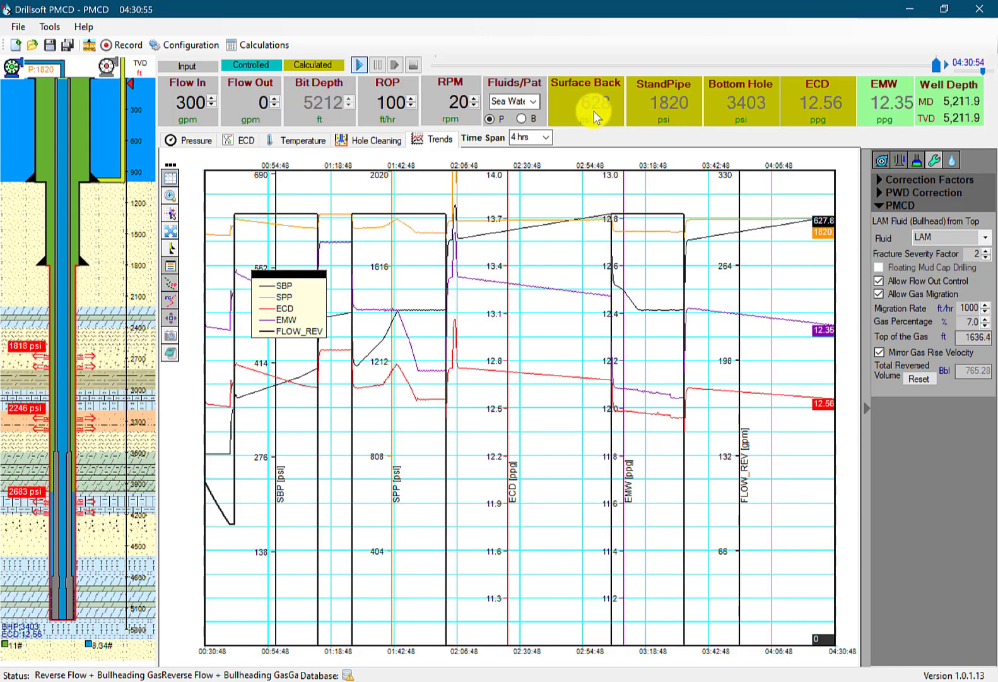
- Stop drilling ahead by setting ROP to 0 ft/hr, and set Flow Out to -300 gpm to bullhead again
{"action": "double_click", "coordinate": [387, 103]}
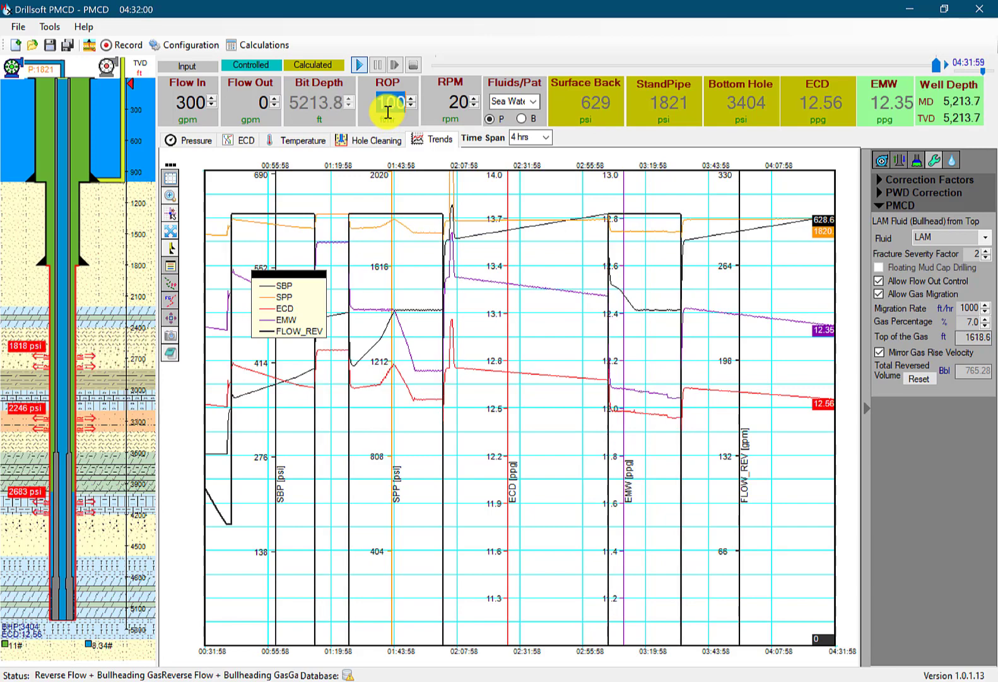
{"action": "type", "text": "0"}
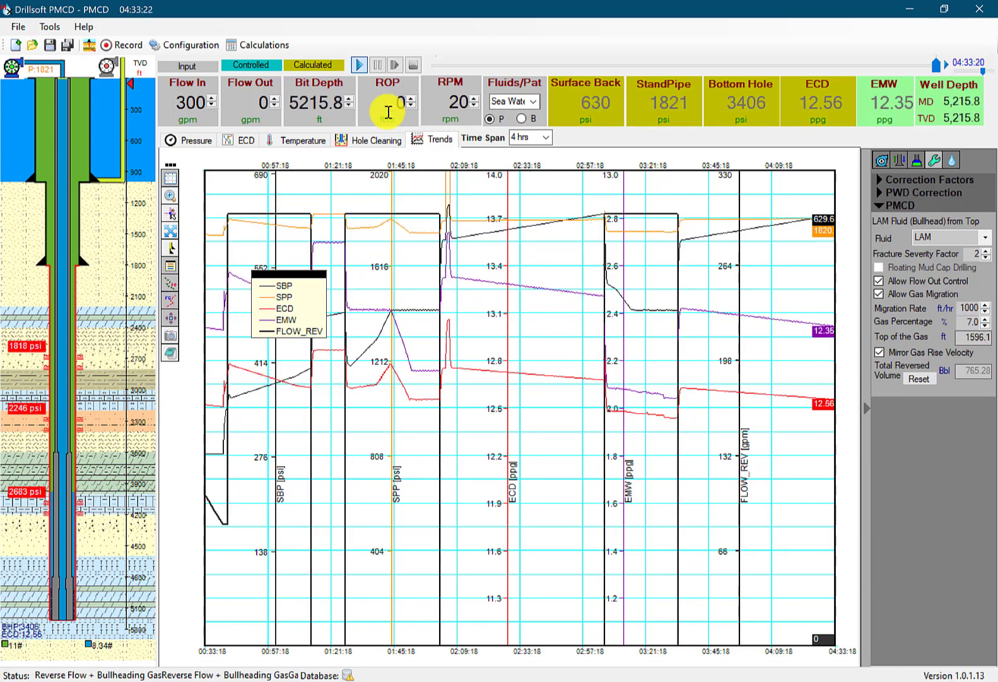
{"action": "double_click", "coordinate": [237, 98]}
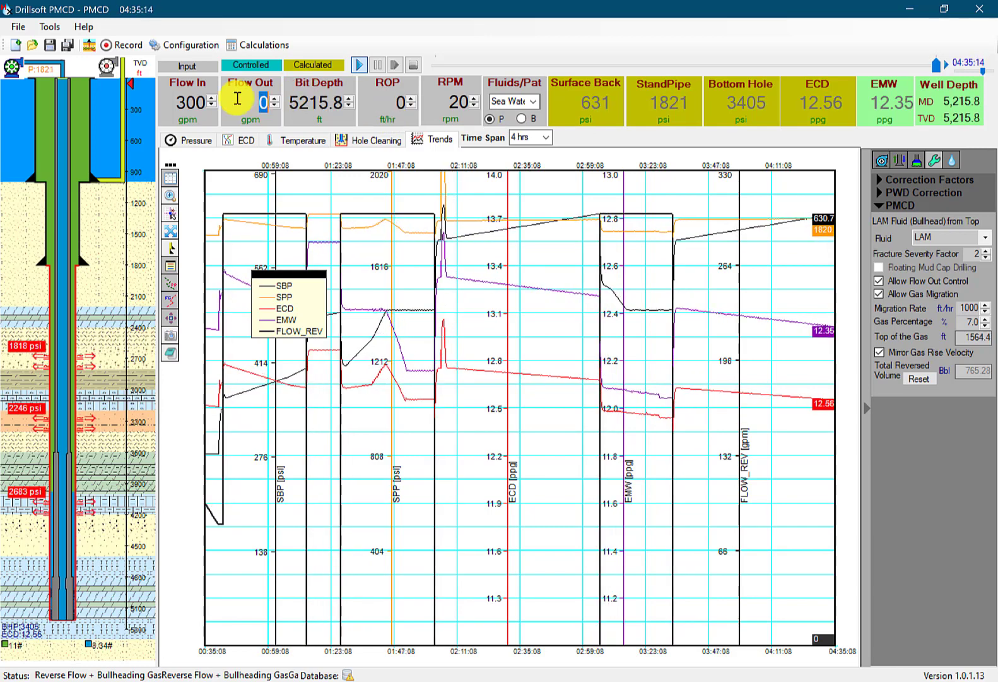
{"action": "key", "text": "BackSpace"}
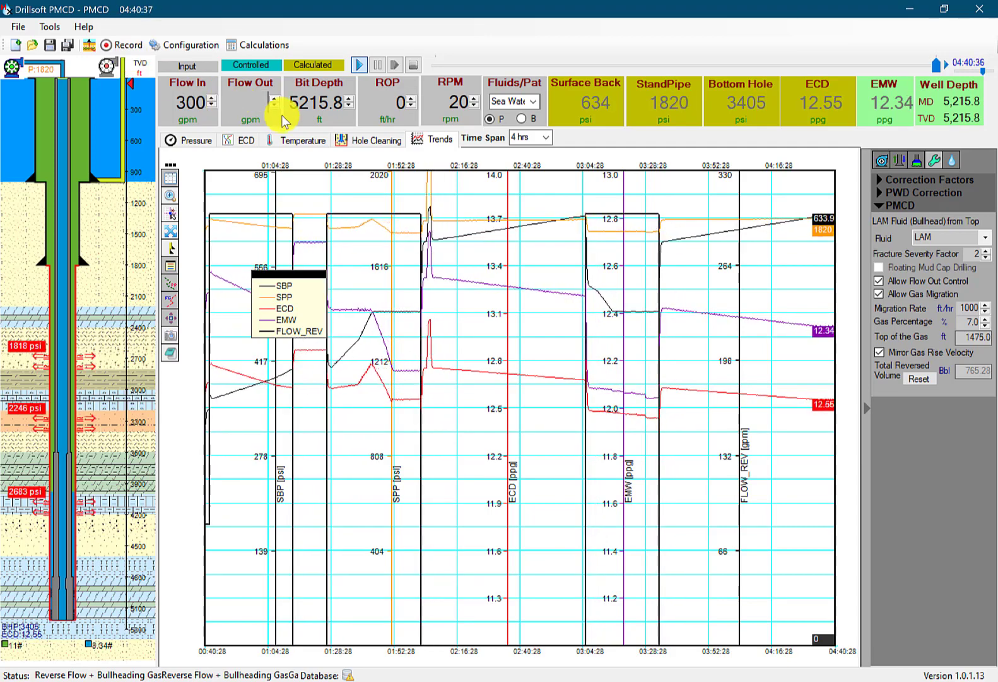
{"action": "left_click", "coordinate": [264, 102]}
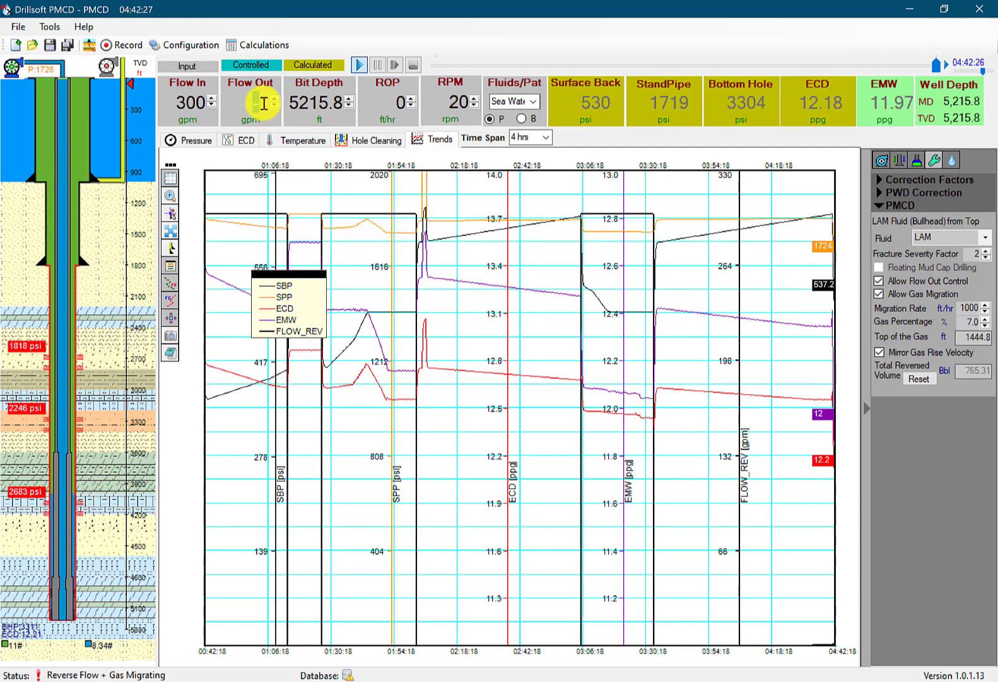
{"action": "type", "text": "-"}
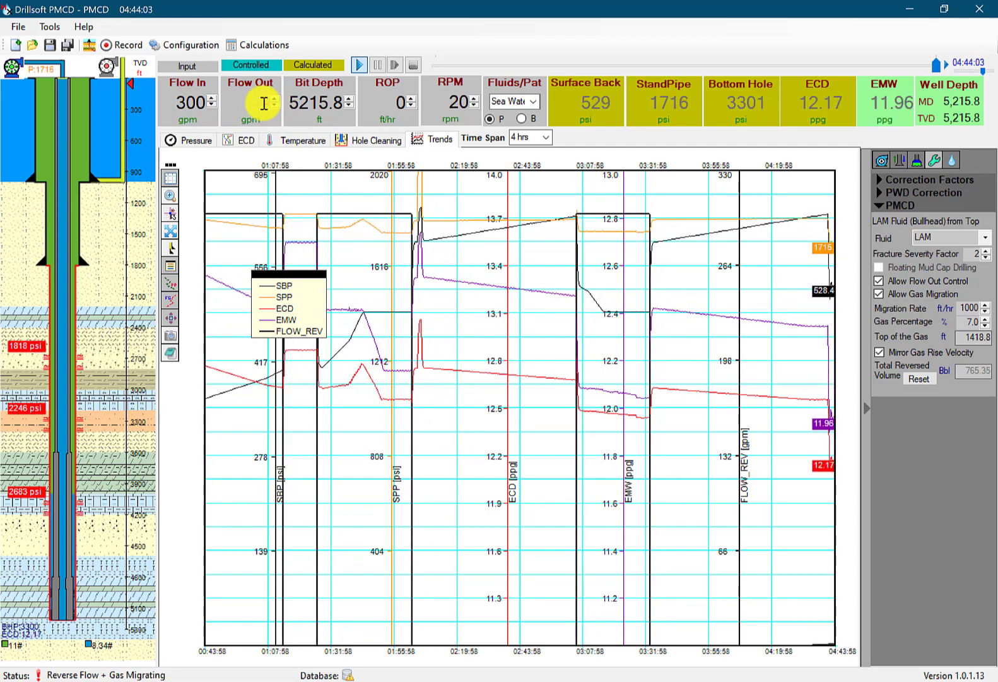
{"action": "type", "text": "300"}
{"action": "key", "text": "Return"}
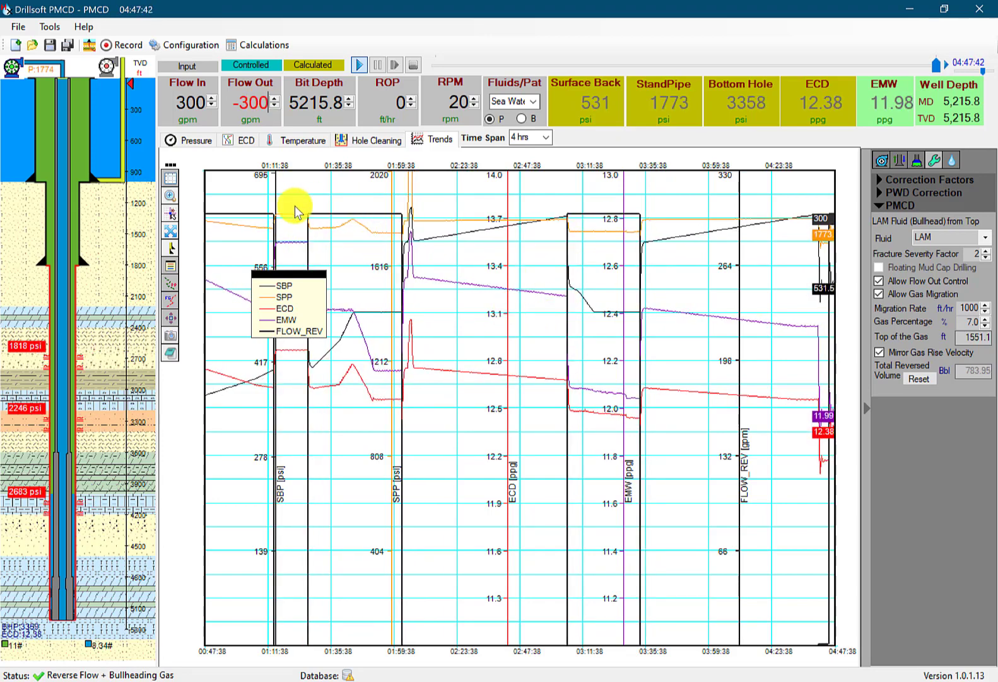
- Review the Hole Cleaning plot again and switch back to the pressure and density trends
{"action": "left_click", "coordinate": [340, 139]}
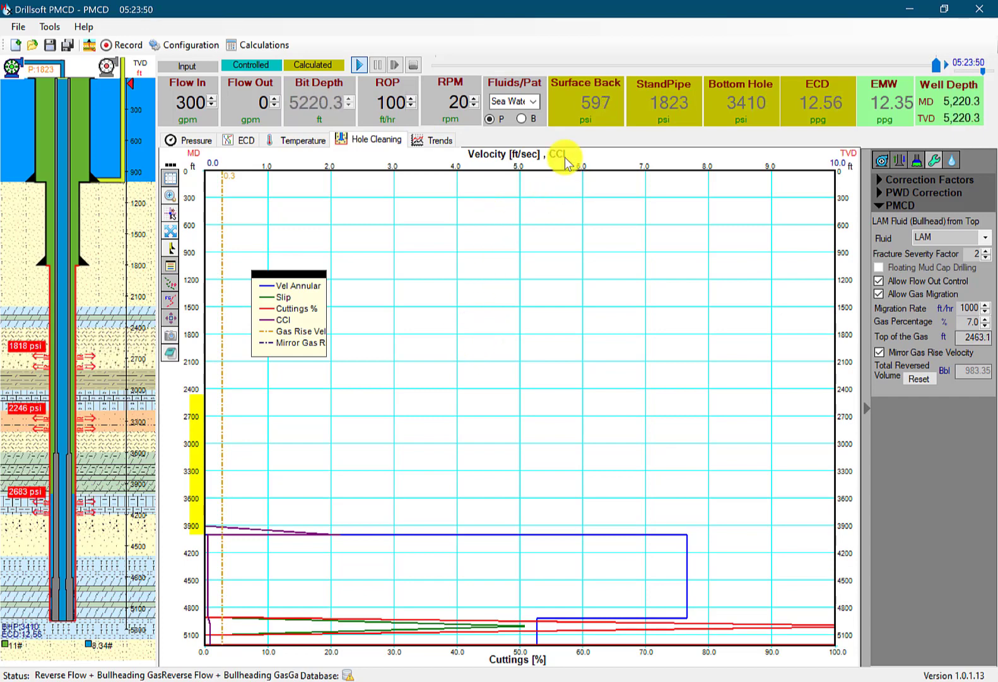
{"action": "left_click", "coordinate": [414, 144]}
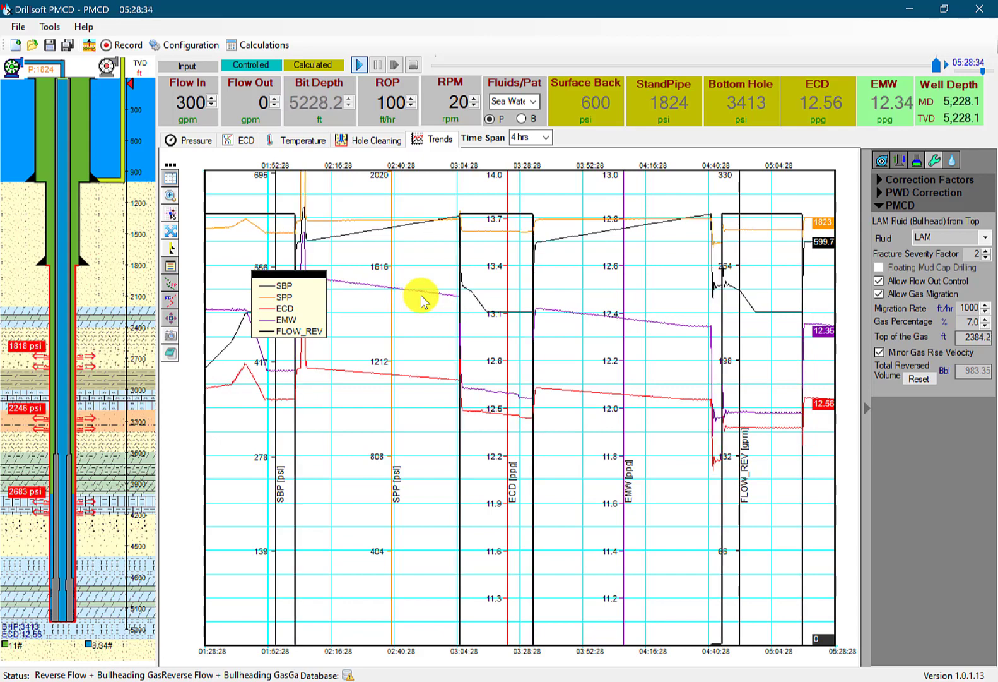
- Open the Calculations summary and generate its hydraulics report
{"action": "left_click", "coordinate": [264, 44]}
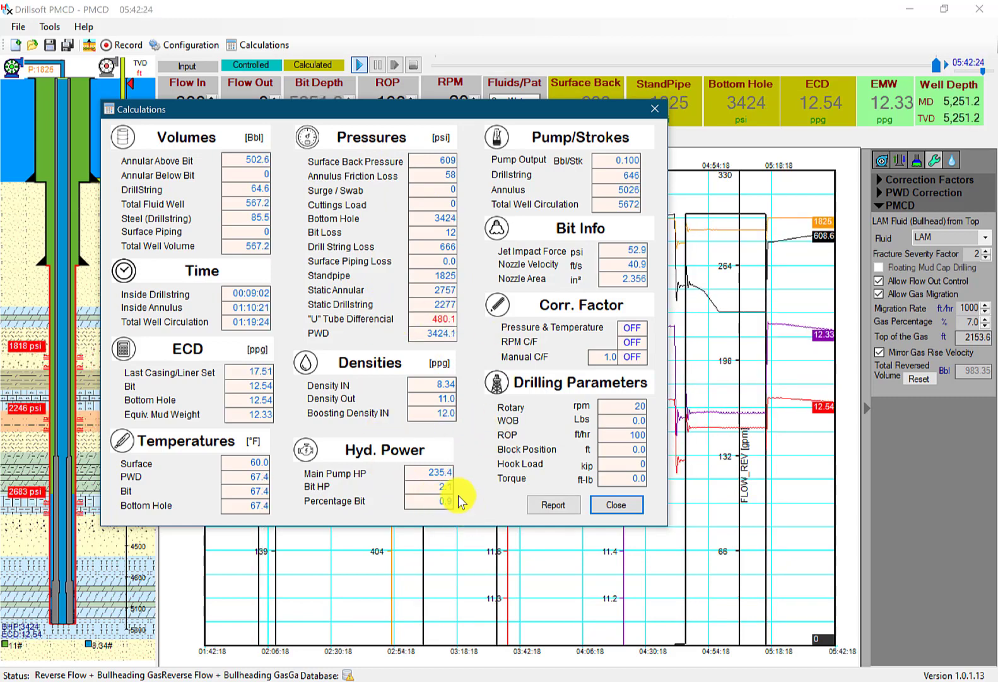
{"action": "left_click", "coordinate": [559, 500]}
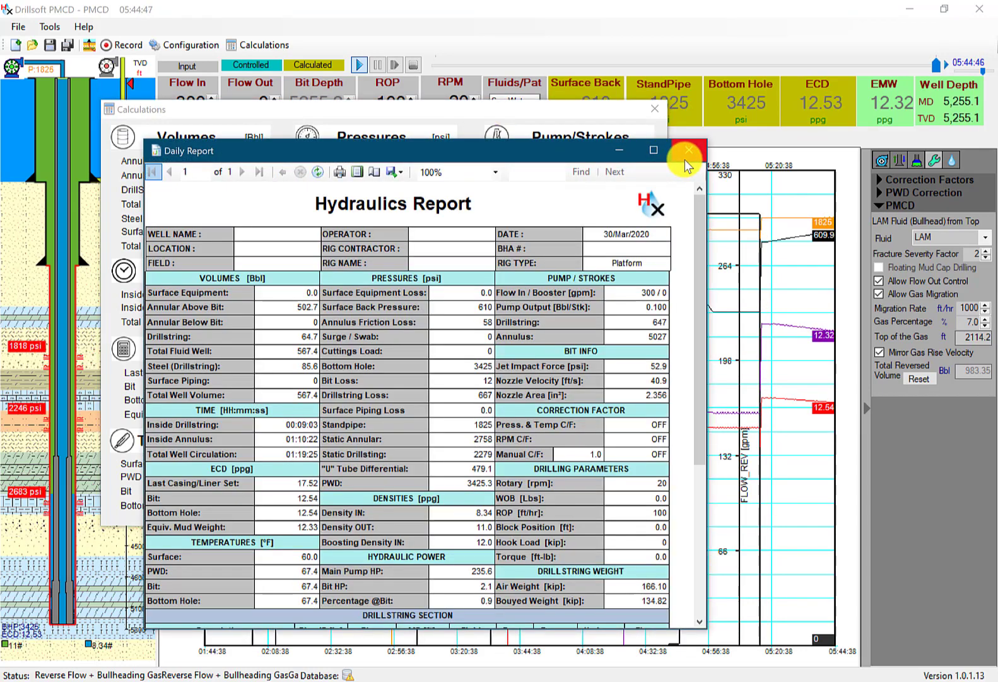
- Close the hydraulics report and Calculations summary, and change the FLOW_REV trend line color to green in the configuration preferences
{"action": "left_click", "coordinate": [688, 152]}
{"action": "left_click", "coordinate": [655, 109]}
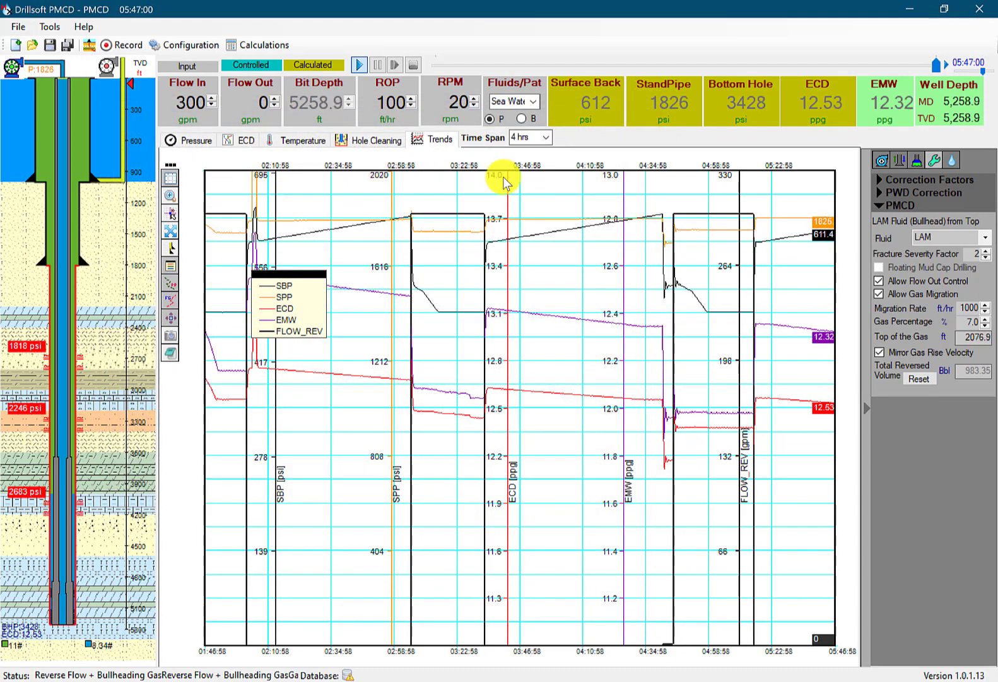
{"action": "left_click", "coordinate": [220, 45]}
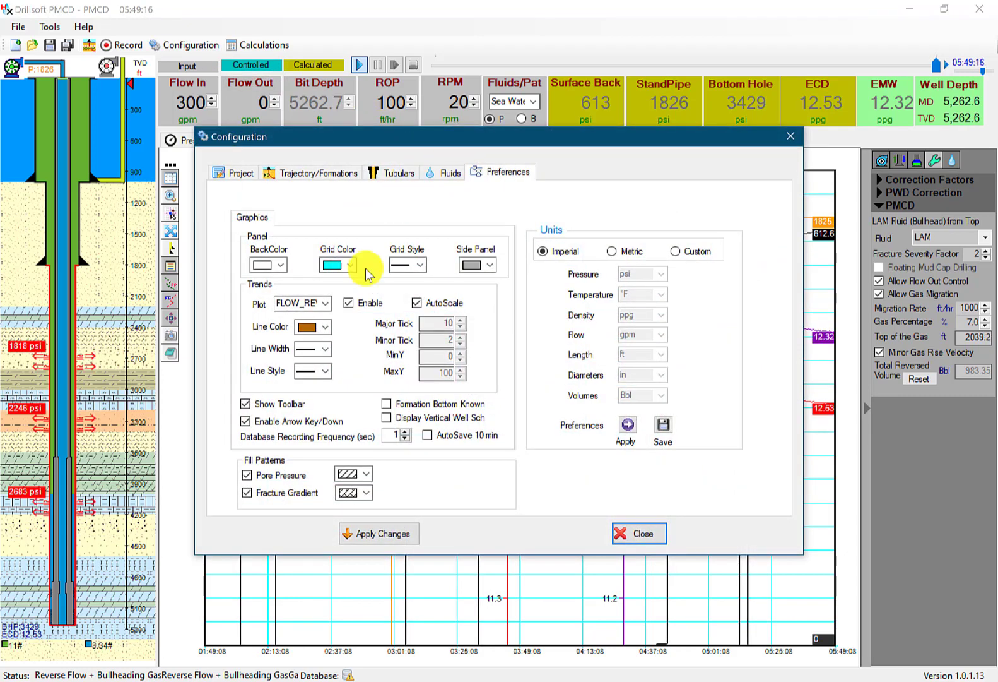
{"action": "left_click", "coordinate": [325, 326]}
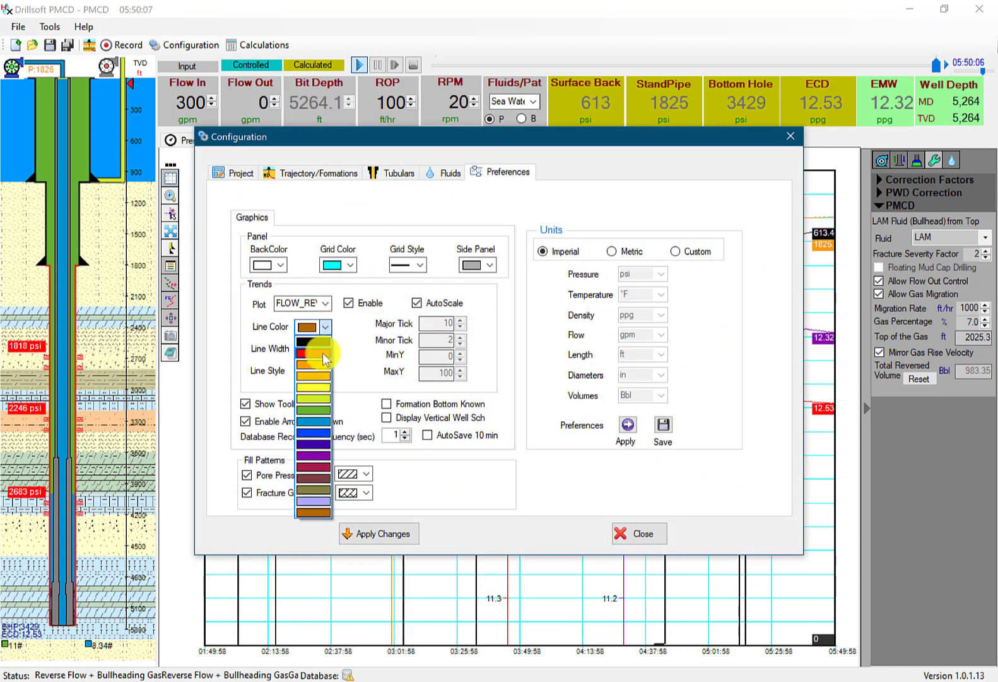
{"action": "left_click", "coordinate": [317, 410]}
{"action": "left_click", "coordinate": [345, 531]}
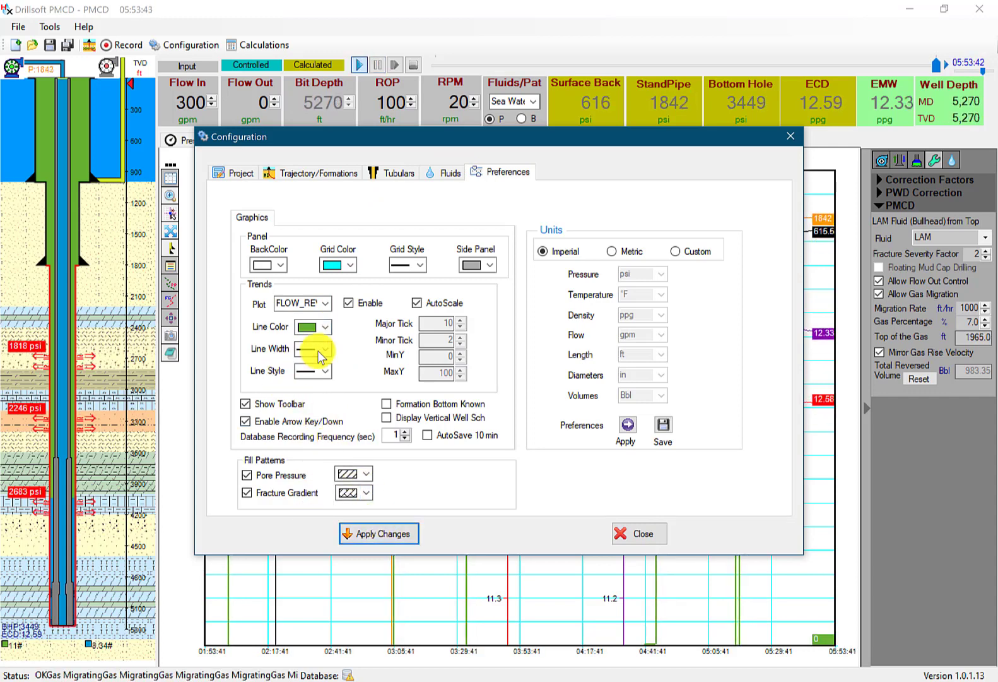
{"action": "left_click", "coordinate": [634, 535]}
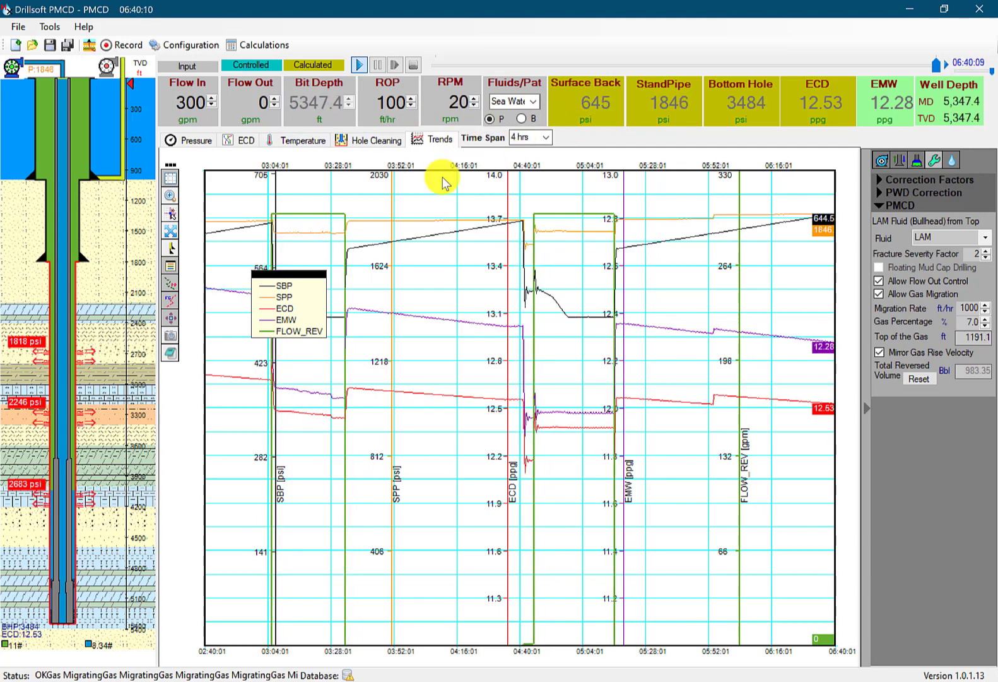
- Bullhead again with ROP at 0 ft/hr and Flow Out at -300 gpm while viewing the Hole Cleaning plot, and return to Trends
{"action": "left_click", "coordinate": [348, 140]}
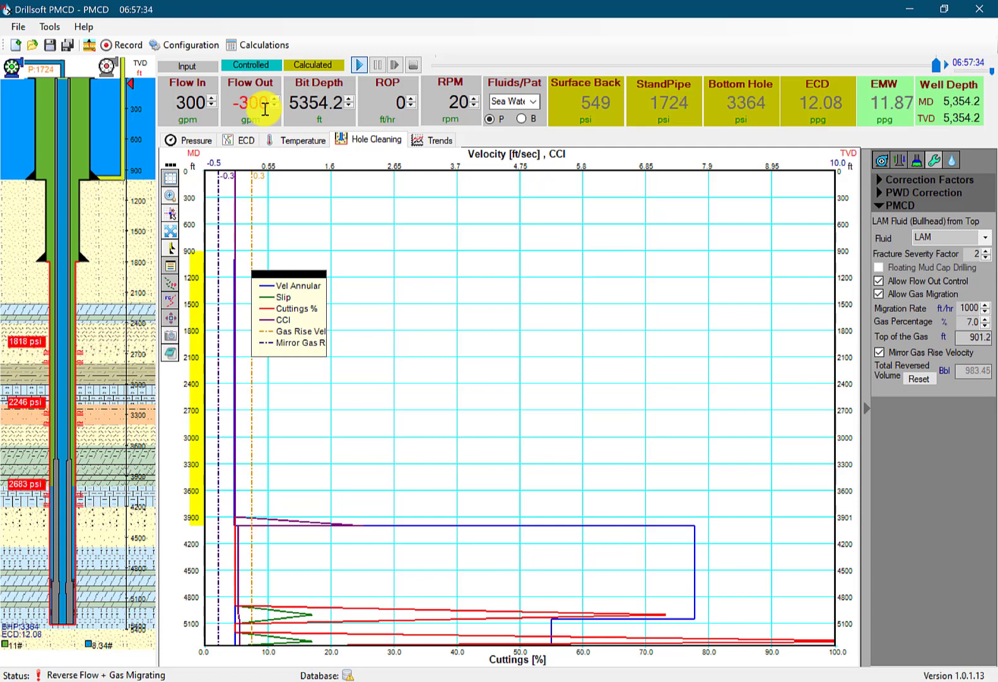
{"action": "key", "text": "Return"}
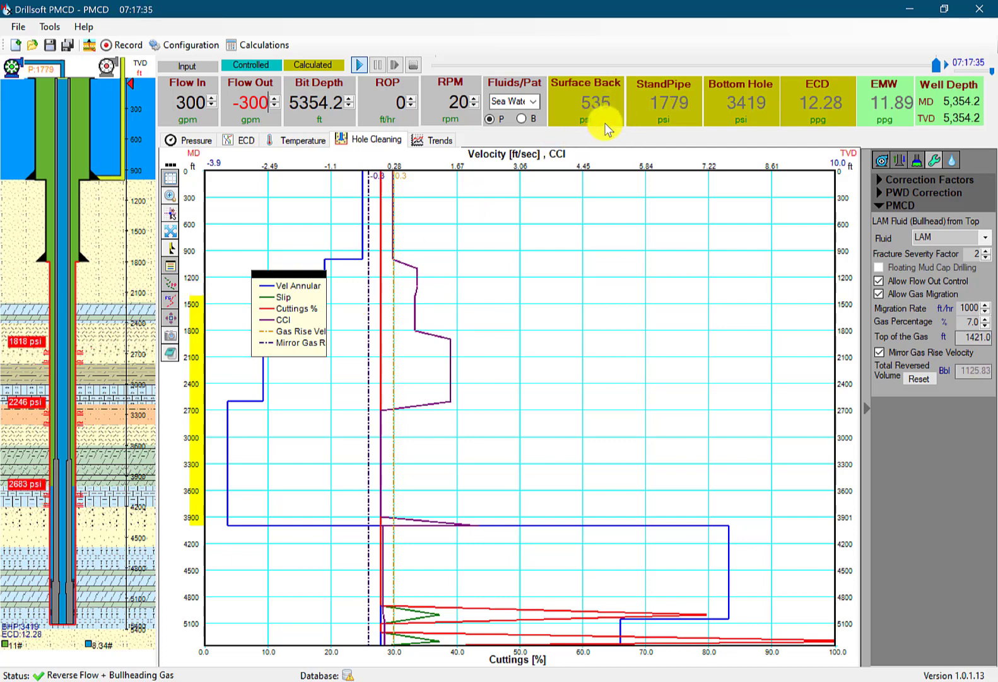
{"action": "left_click", "coordinate": [432, 143]}
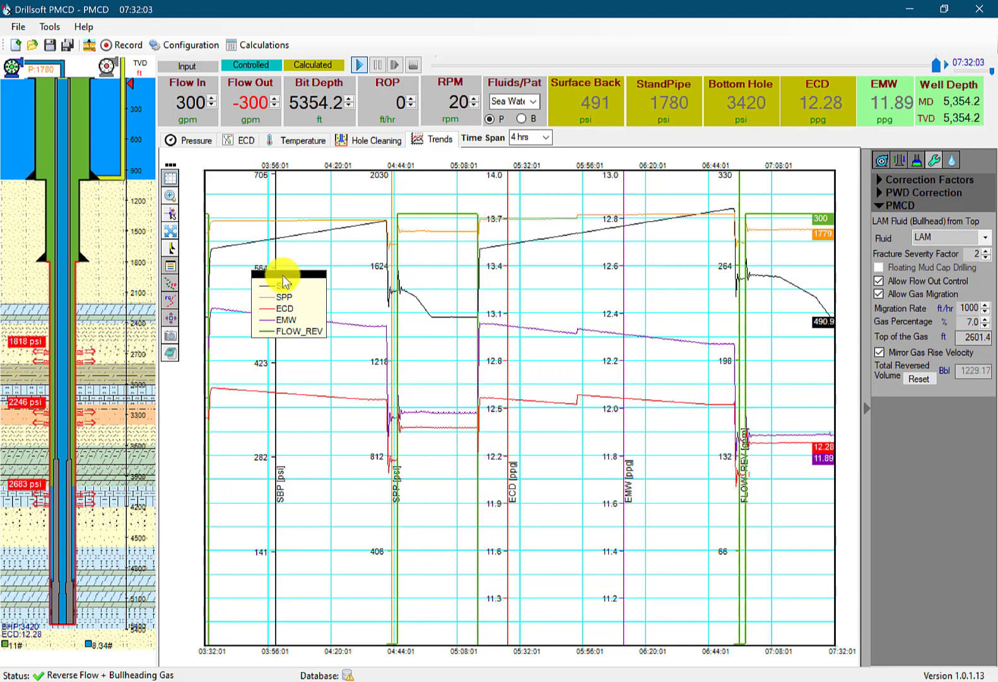
- Move the trend legend down to the lower part of the plot, and resume drilling with ROP 100 ft/hr and Flow Out 0 gpm
{"action": "left_click_drag", "start_coordinate": [279, 272], "coordinate": [278, 464]}
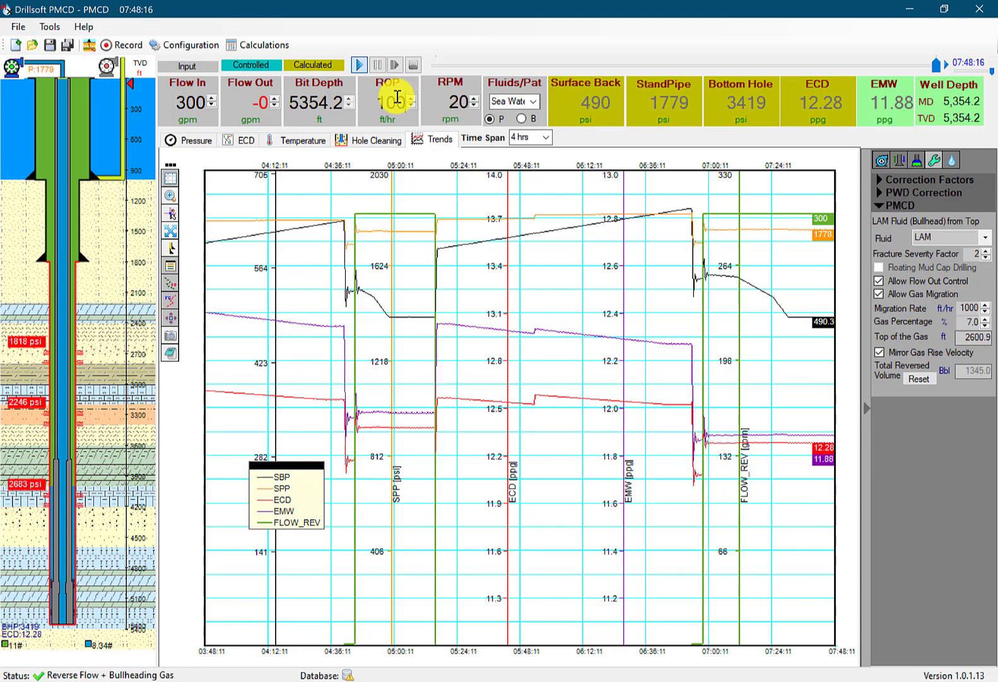
{"action": "left_click", "coordinate": [397, 98]}
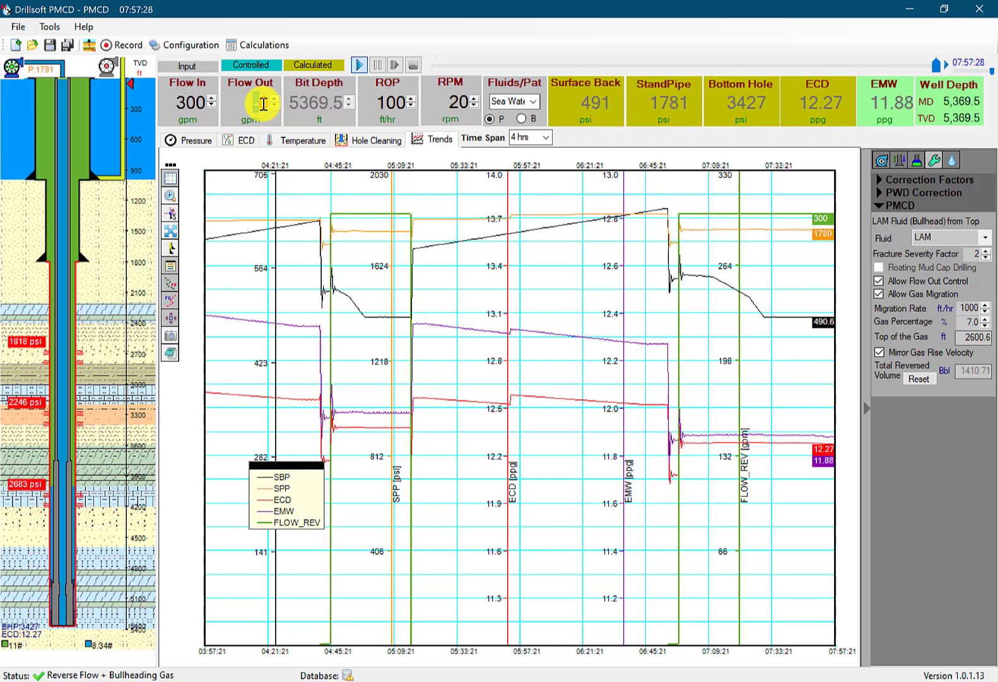
{"action": "type", "text": "0"}
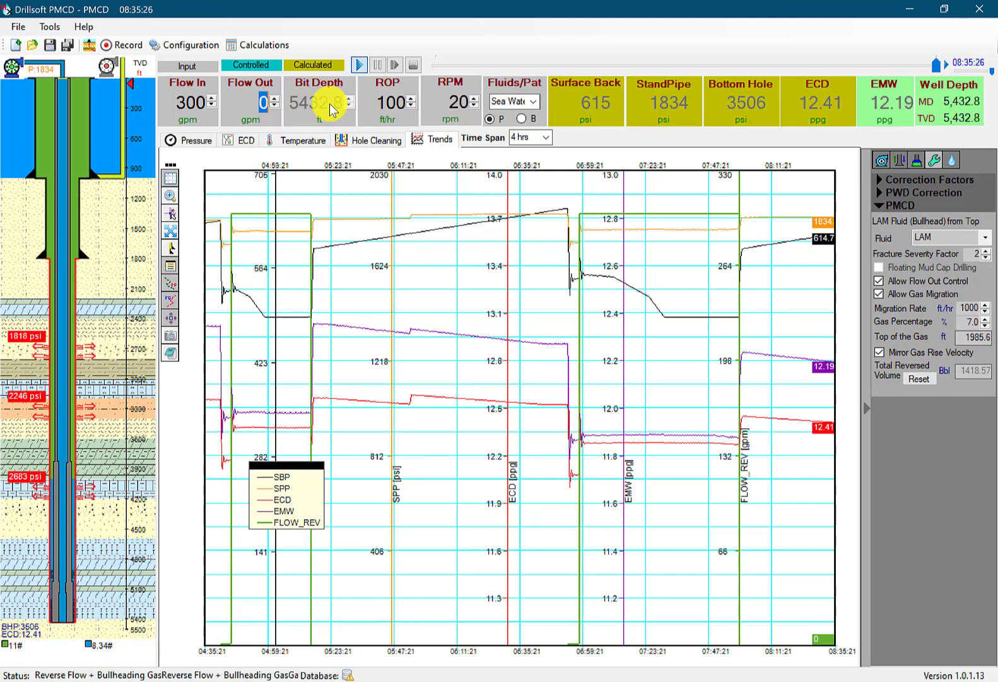
- Bullhead briefly while drilling by setting Flow Out to -300 gpm, and set it back to 0 gpm
{"action": "left_click", "coordinate": [274, 106]}
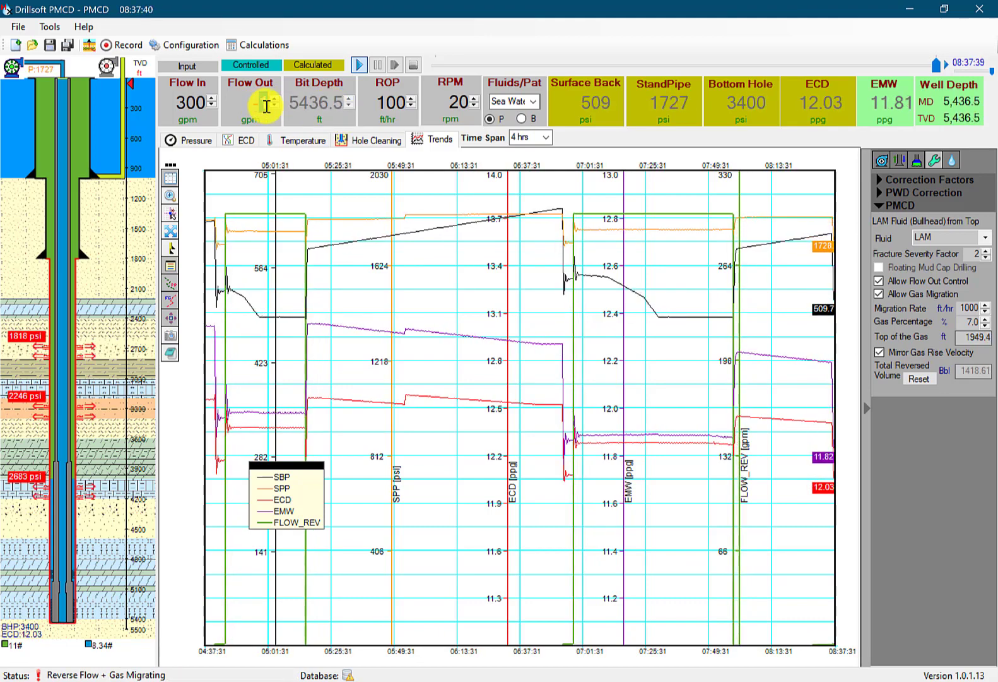
{"action": "type", "text": "-300"}
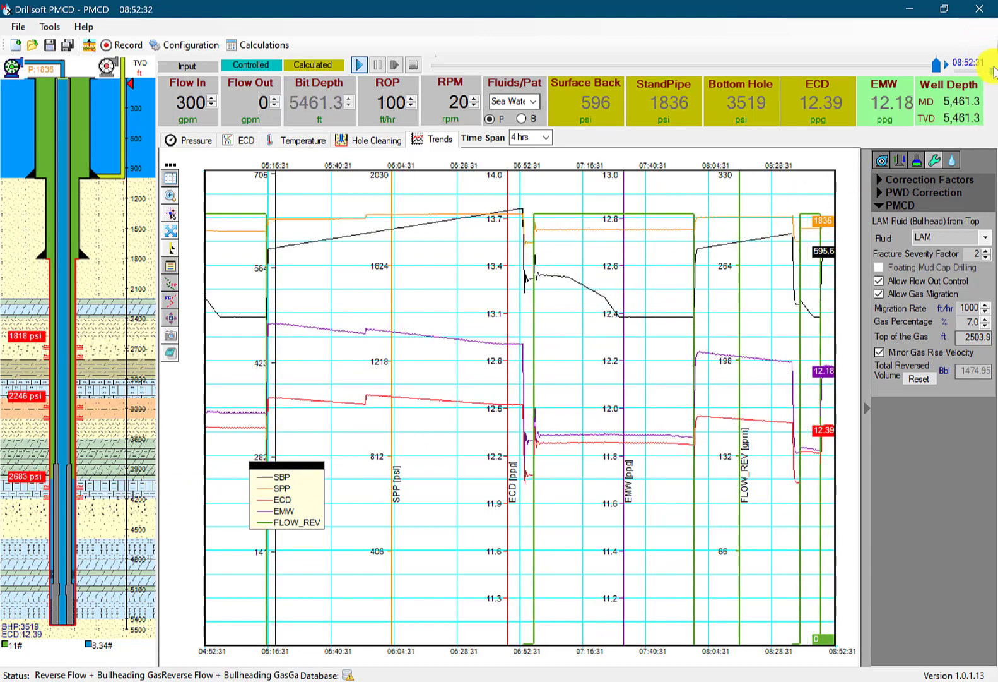
- Slow down the simulation speed, and look back through the earlier trend history before returning to the latest time
{"action": "left_click_drag", "start_coordinate": [994, 71], "coordinate": [958, 70]}
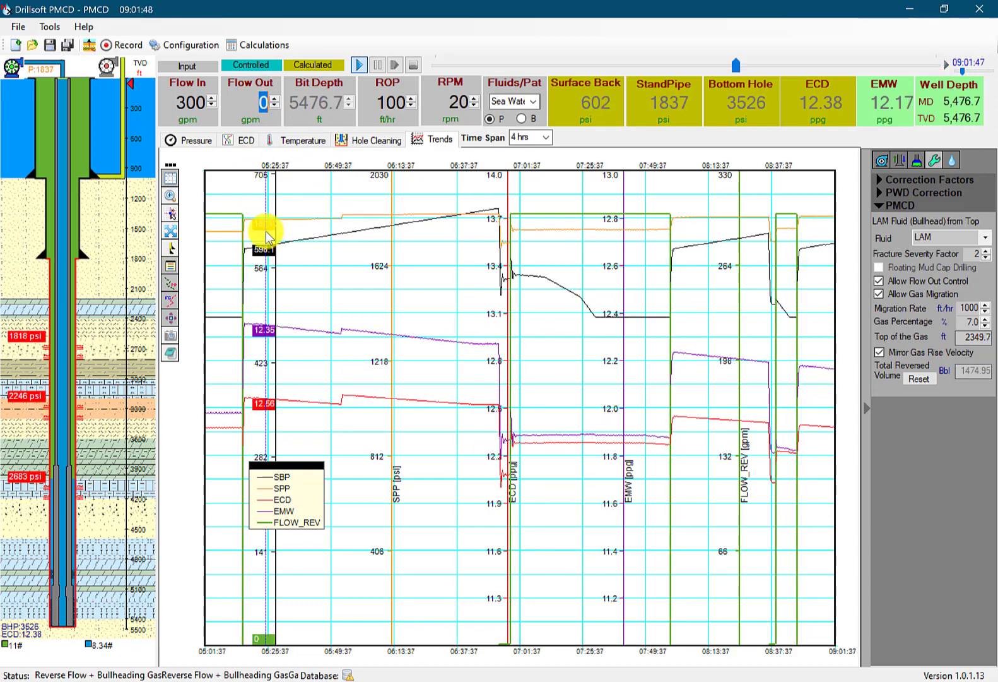
{"action": "left_click", "coordinate": [945, 65]}
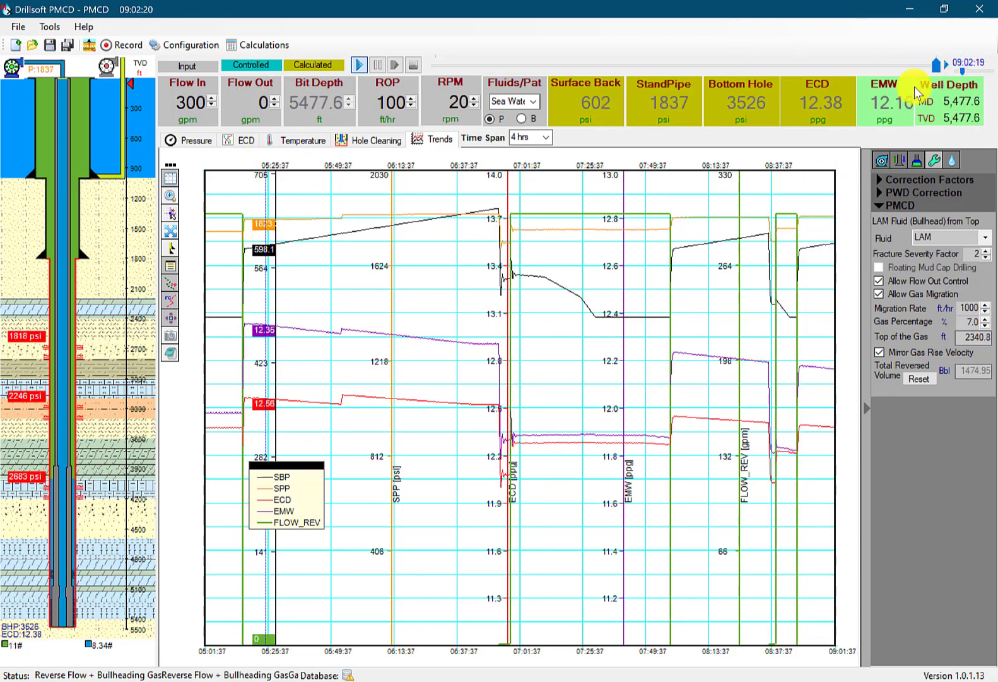
{"action": "left_click_drag", "start_coordinate": [909, 68], "coordinate": [937, 66]}
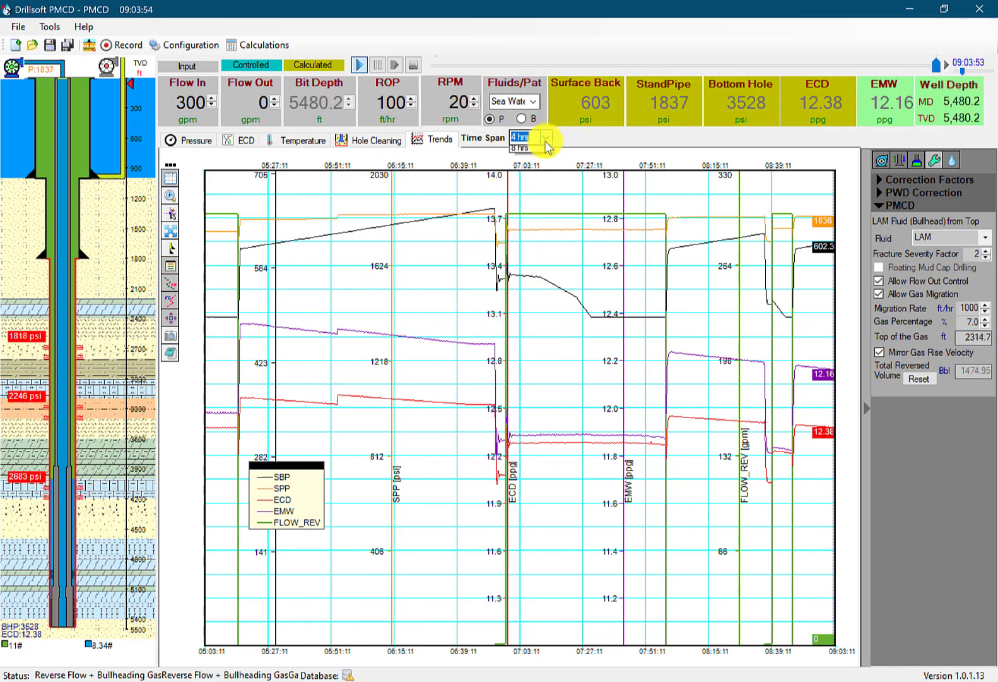
- Set the trend time span to 2 hrs and bring the plot to the current simulation time
{"action": "left_click", "coordinate": [541, 196]}
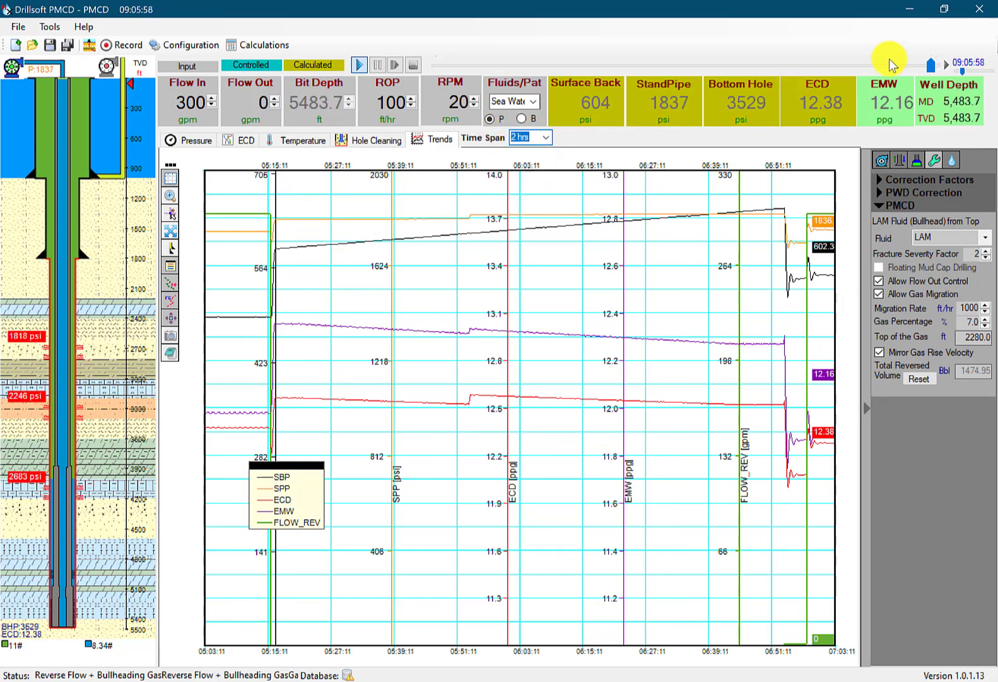
{"action": "left_click", "coordinate": [948, 63]}
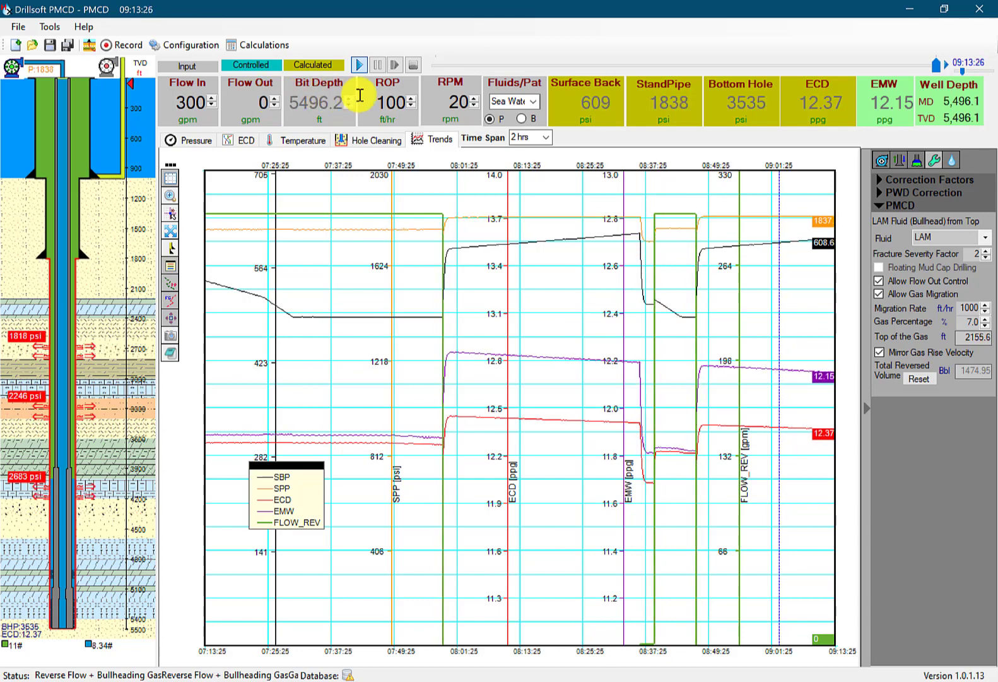
- Stop drilling by setting ROP to 0 ft/hr, and start bullheading with Flow Out at -300 gpm
{"action": "double_click", "coordinate": [391, 101]}
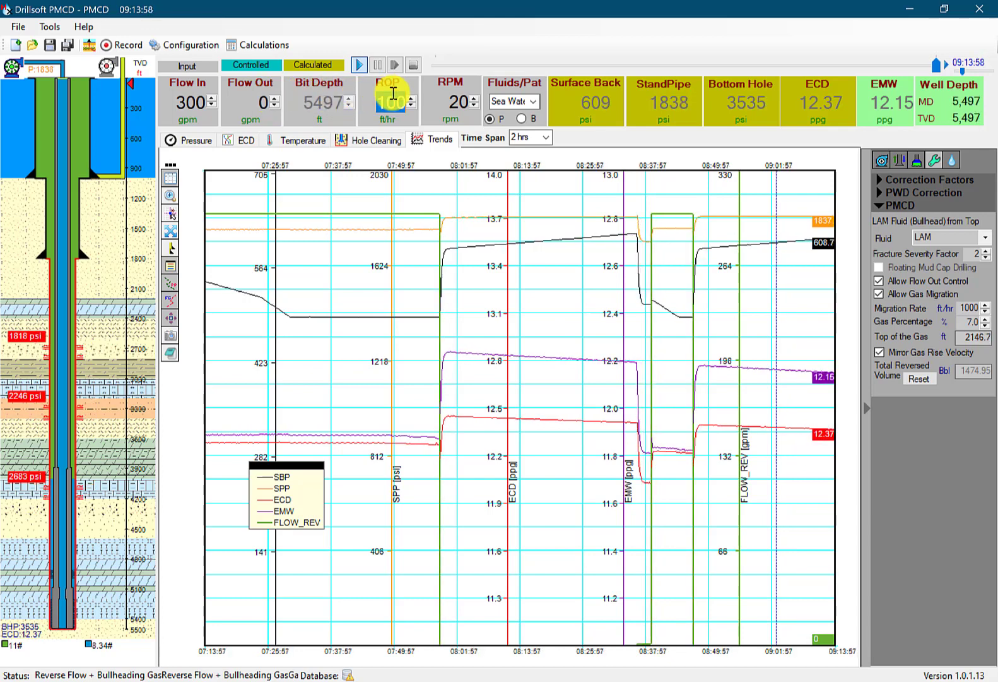
{"action": "type", "text": "0"}
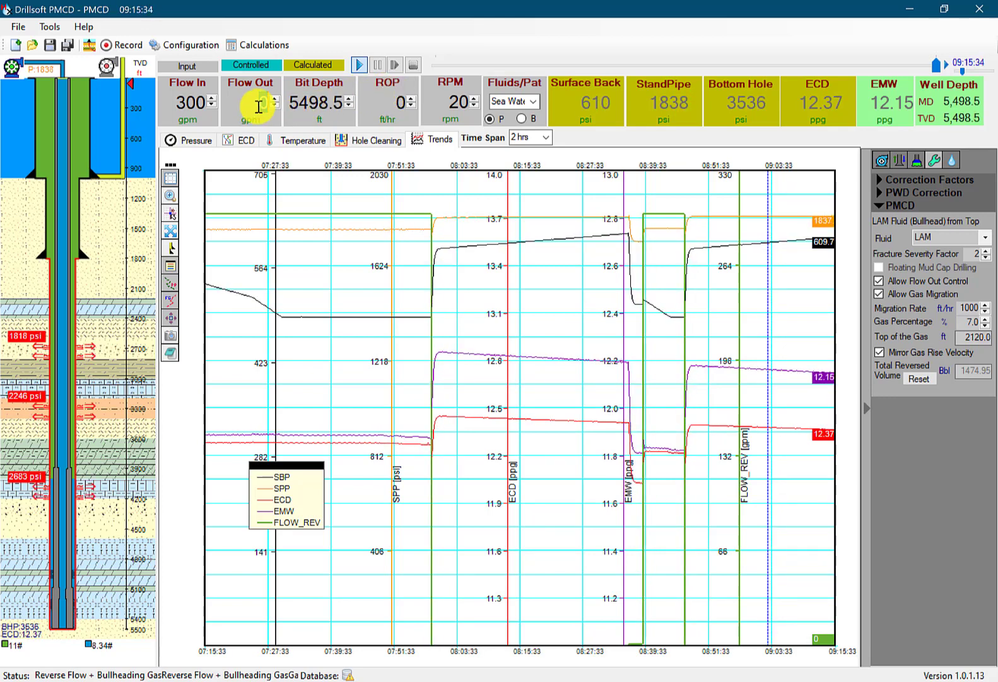
{"action": "type", "text": "-300"}
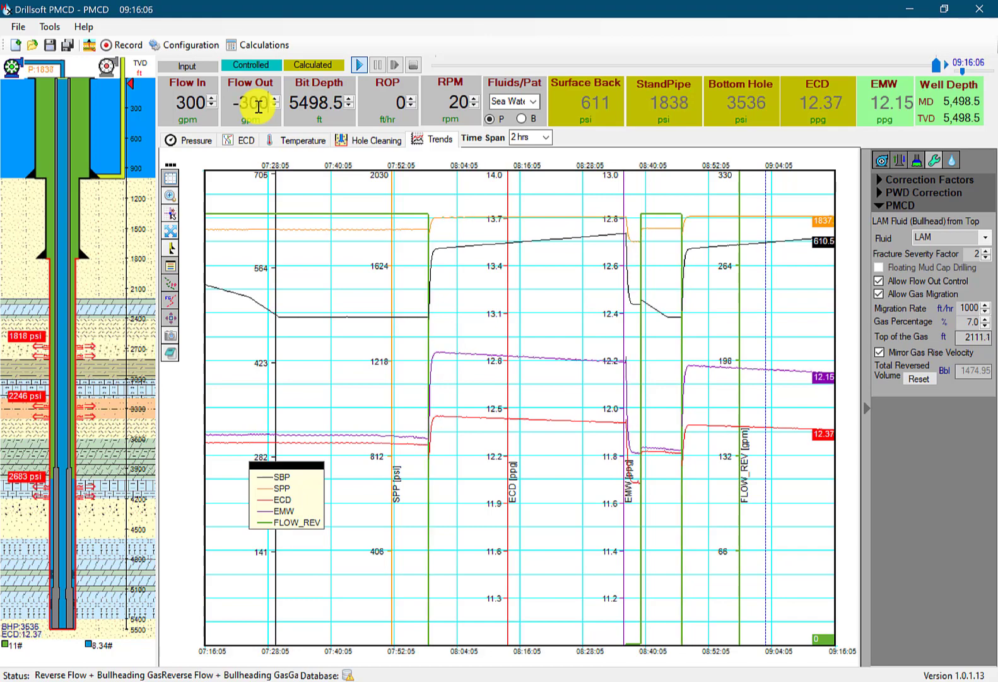
{"action": "key", "text": "Return"}
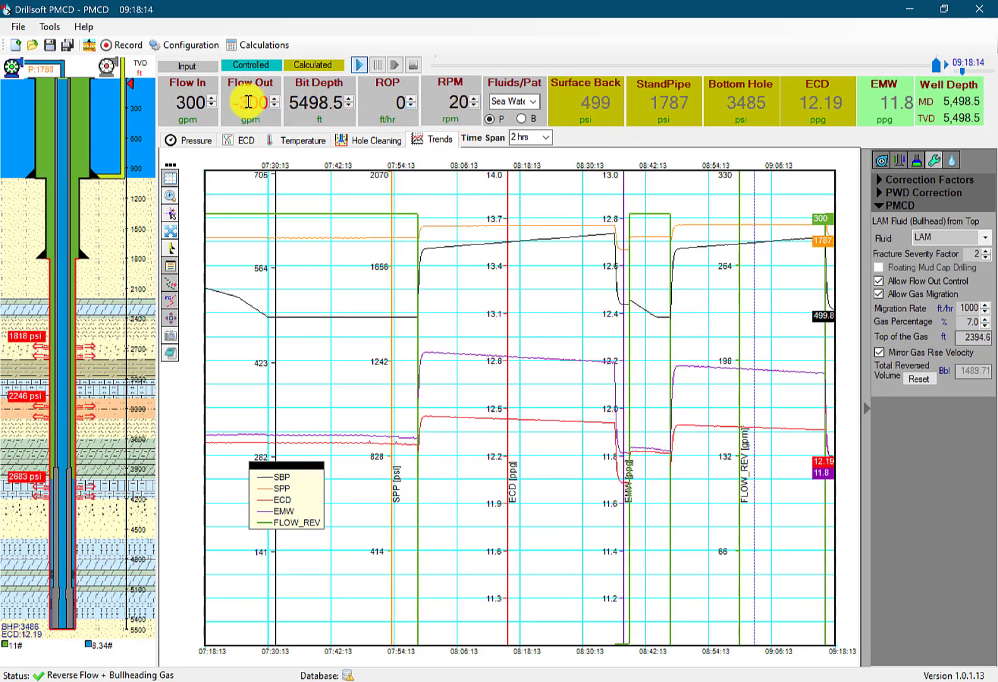
- Stop bullheading by setting Flow Out to 0 gpm, and resume drilling with ROP at 100 ft/hr
{"action": "double_click", "coordinate": [251, 101]}
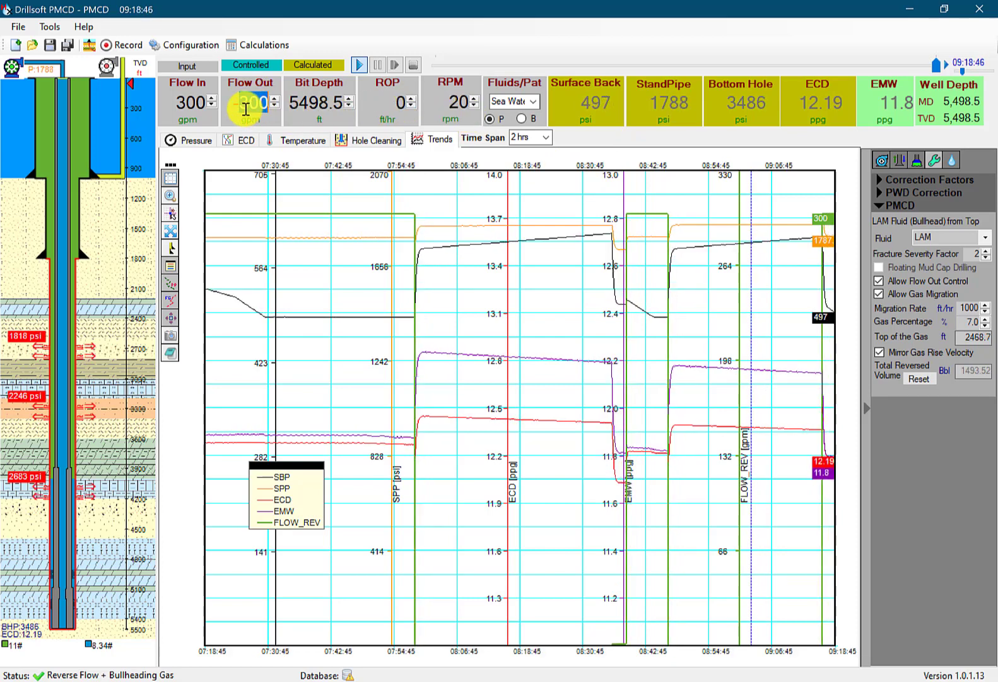
{"action": "left_click", "coordinate": [245, 107]}
{"action": "left_click_drag", "start_coordinate": [234, 107], "coordinate": [285, 108]}
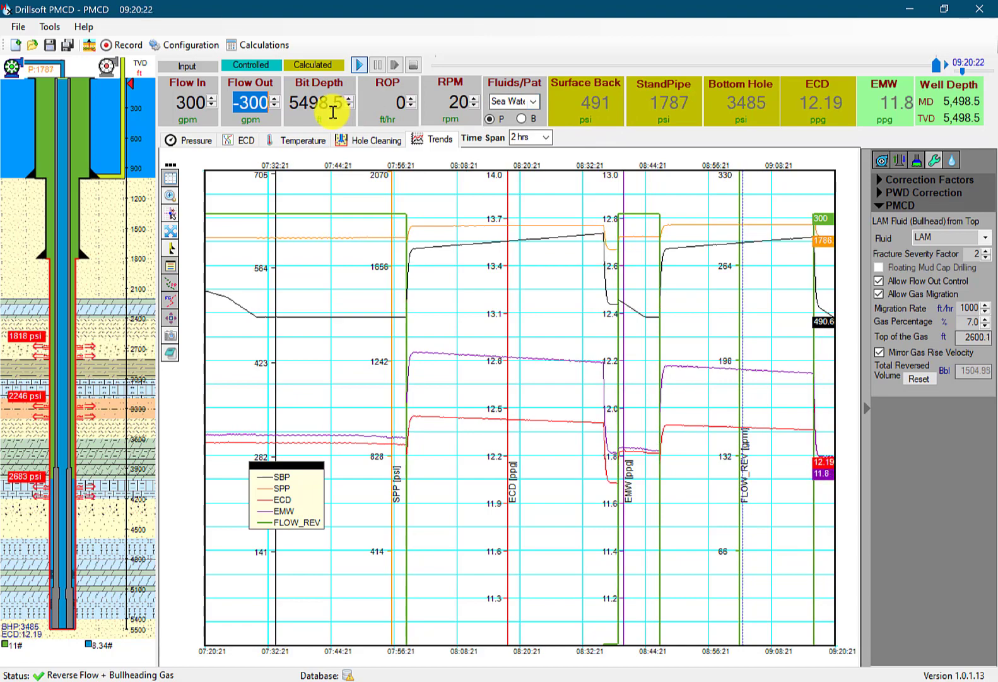
{"action": "type", "text": "0"}
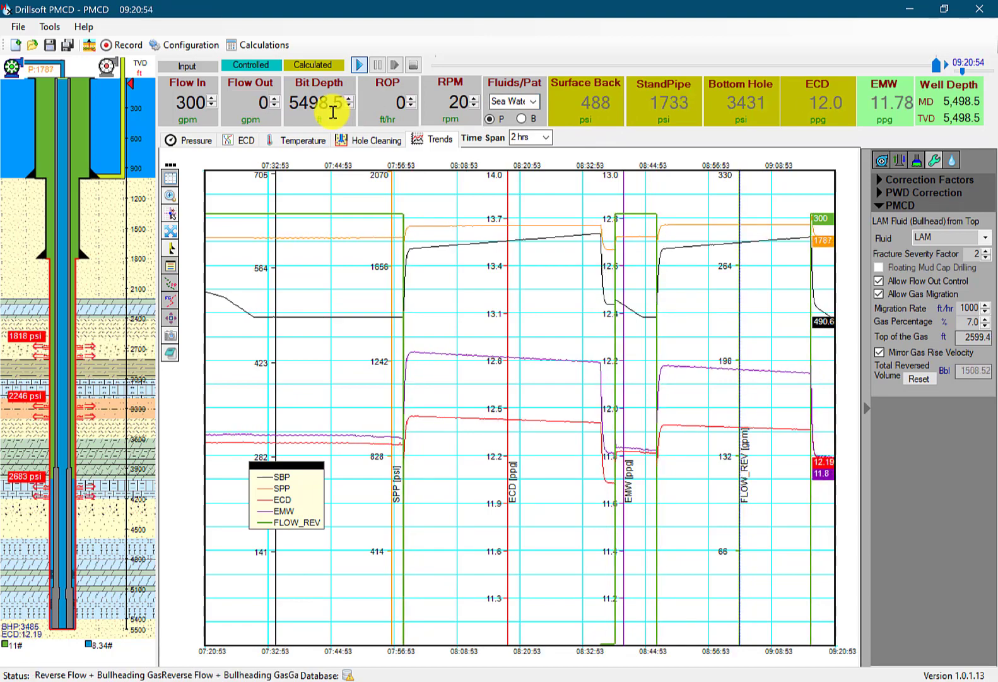
{"action": "left_click_drag", "start_coordinate": [404, 110], "coordinate": [394, 110]}
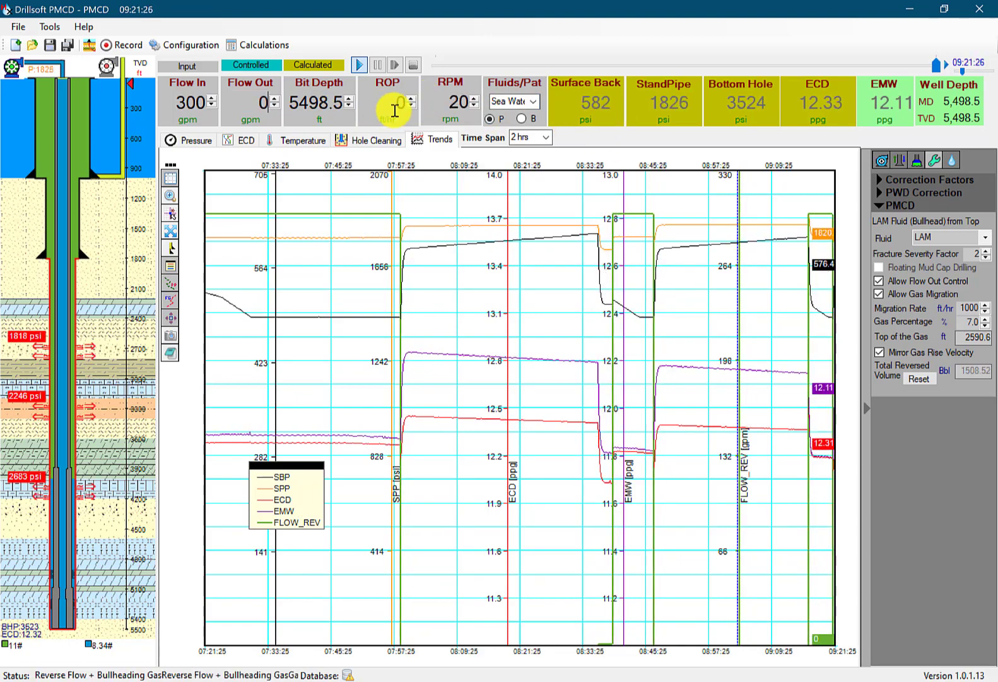
{"action": "type", "text": "100"}
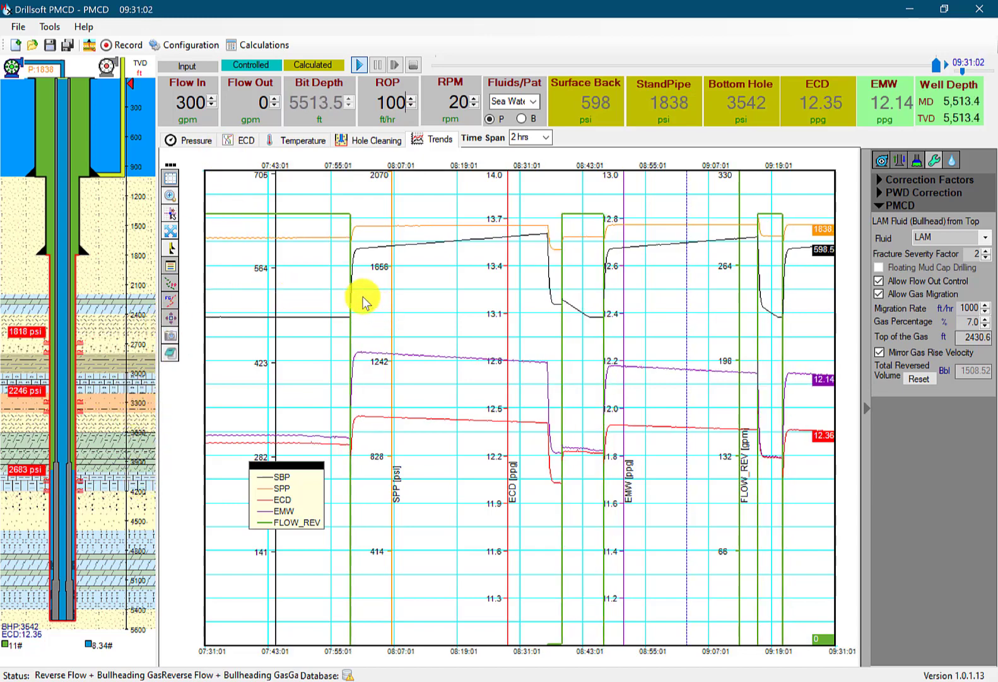
- Output the trend data as text, examine the timed SBP, SPP, ECD, EMW and FLOW_REV records in Notepad, and close the file
{"action": "left_click", "coordinate": [169, 355]}
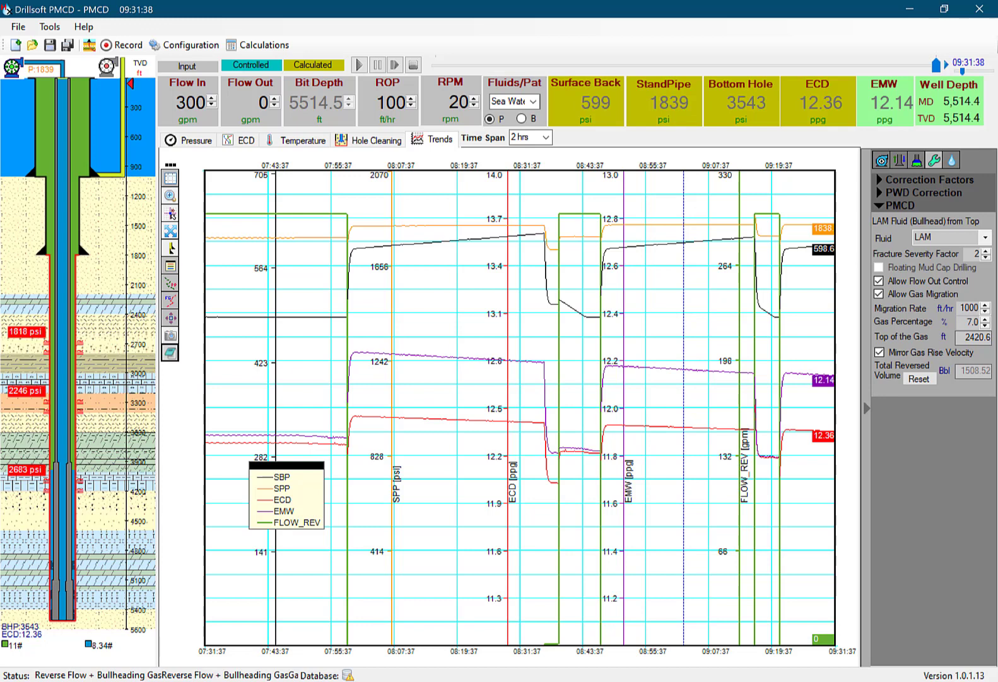
{"action": "left_click", "coordinate": [957, 648]}
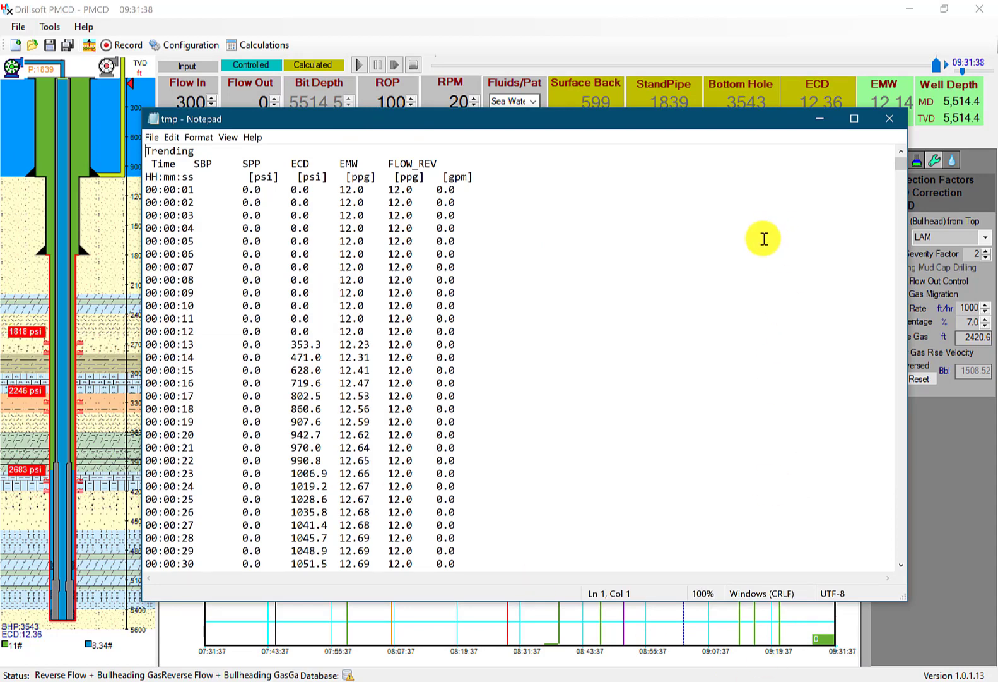
{"action": "scroll", "coordinate": [764, 238], "scroll_direction": "down", "scroll_amount": 20}
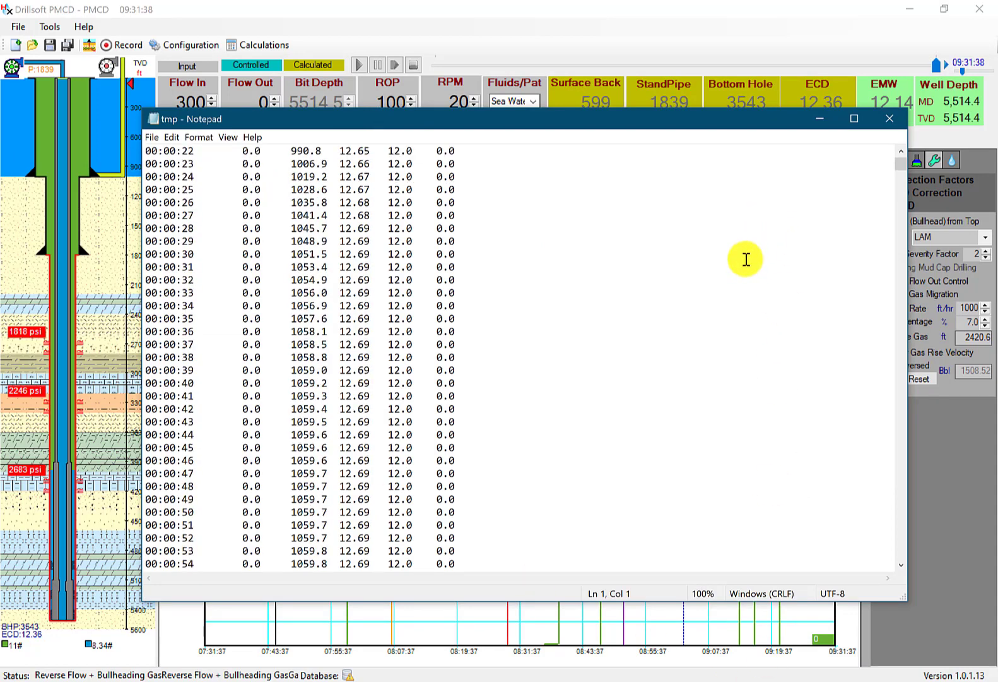
{"action": "scroll", "coordinate": [746, 259], "scroll_direction": "up", "scroll_amount": 20}
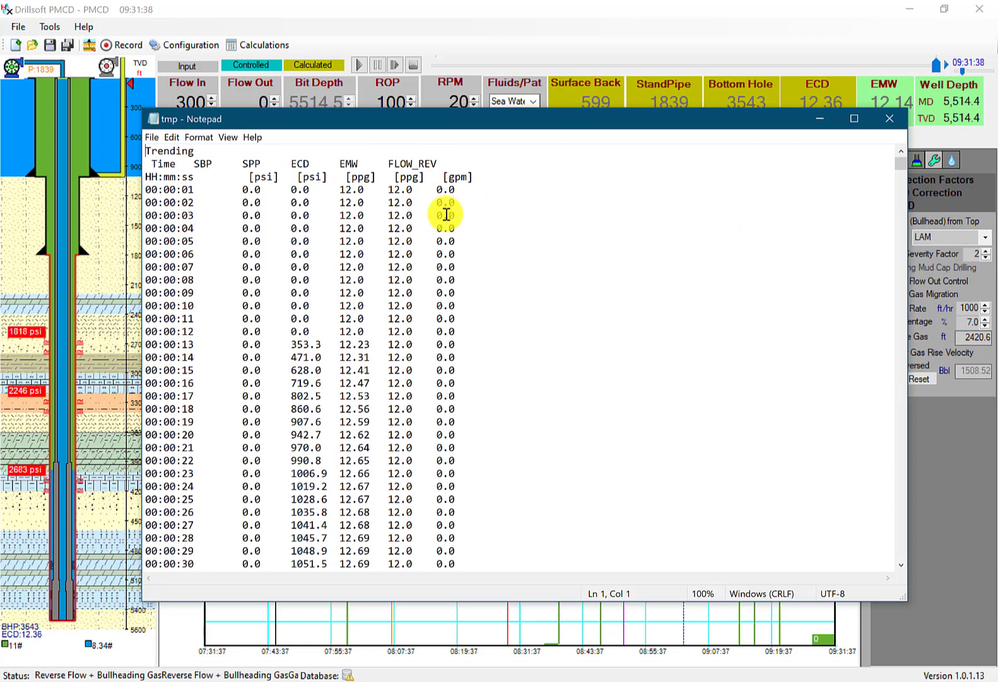
{"action": "scroll", "coordinate": [480, 209], "scroll_direction": "down", "scroll_amount": 20}
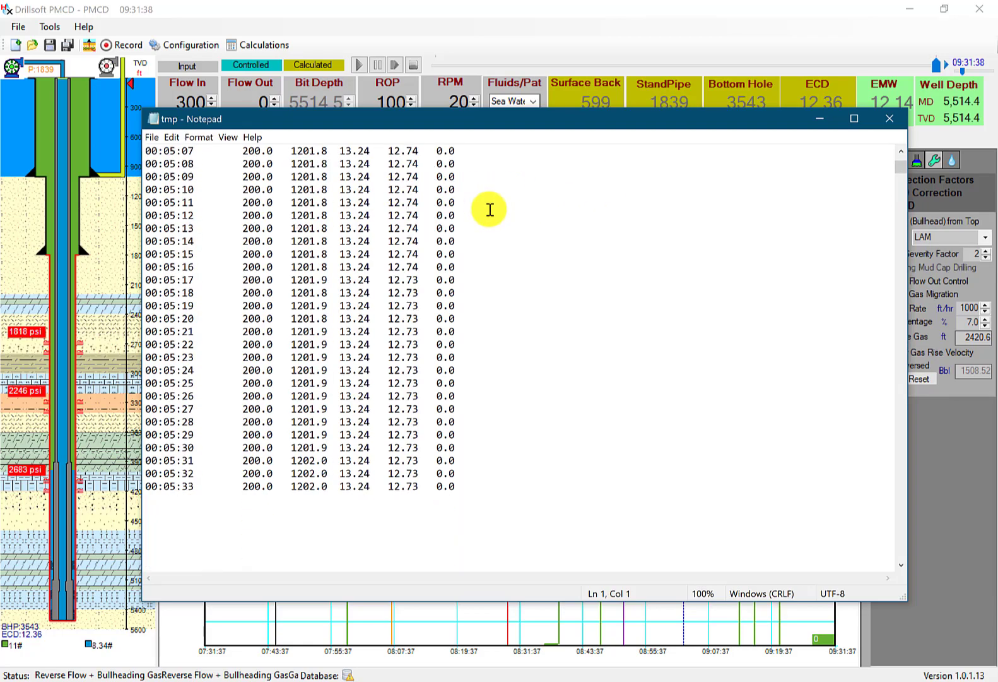
{"action": "scroll", "coordinate": [490, 209], "scroll_direction": "down", "scroll_amount": 20}
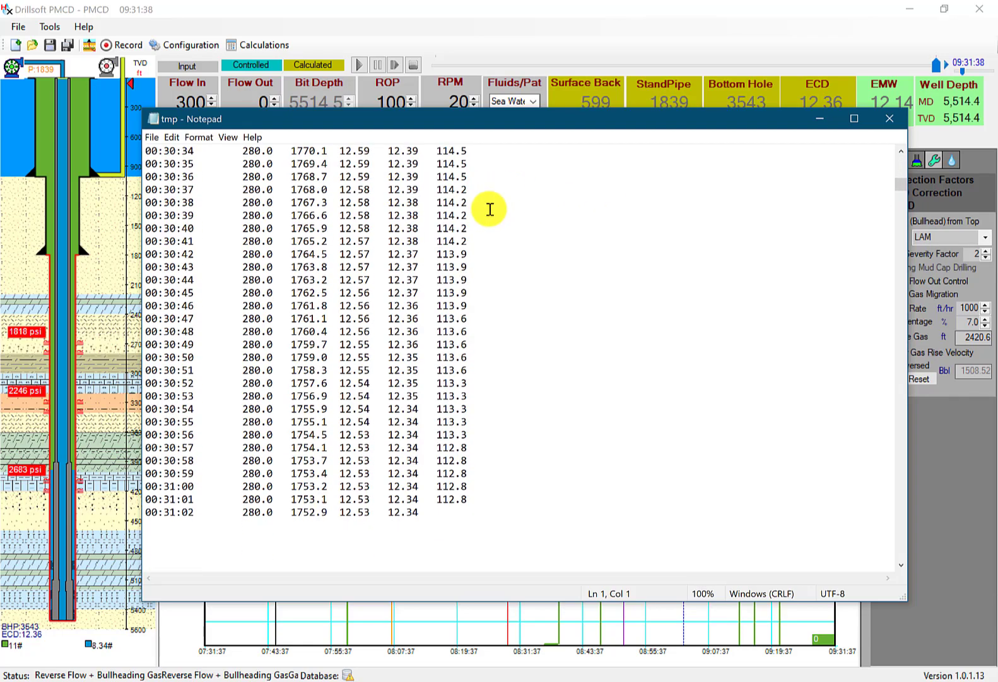
{"action": "scroll", "coordinate": [490, 209], "scroll_direction": "down", "scroll_amount": 20}
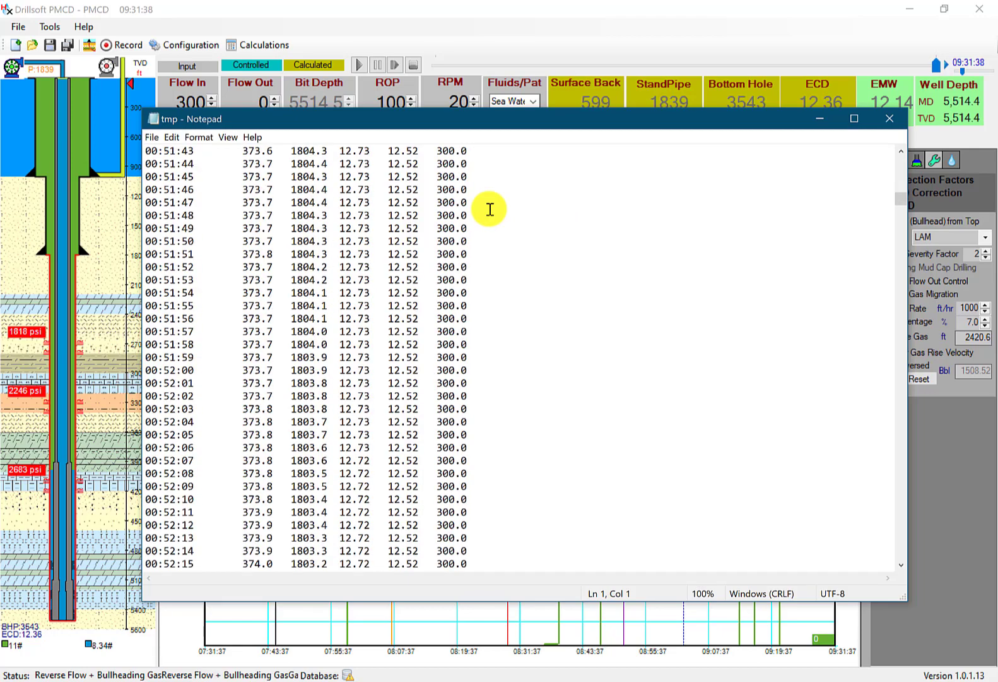
{"action": "left_click", "coordinate": [890, 120]}
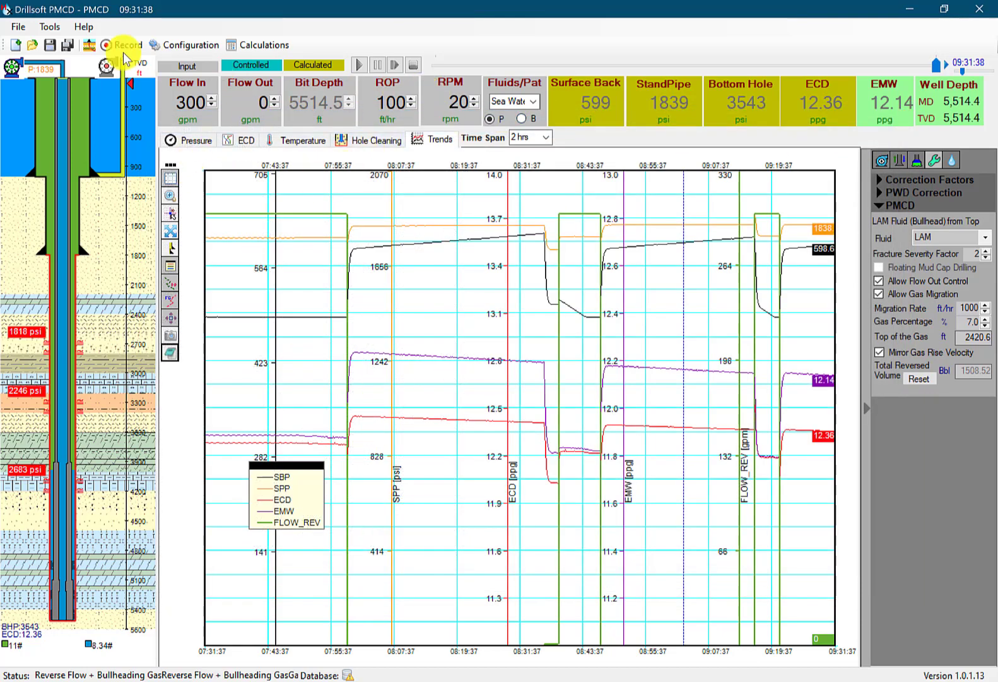
- Preview the daily report with the Hydraulics option and examine it down to the drillstring and annular sections
{"action": "left_click", "coordinate": [24, 28]}
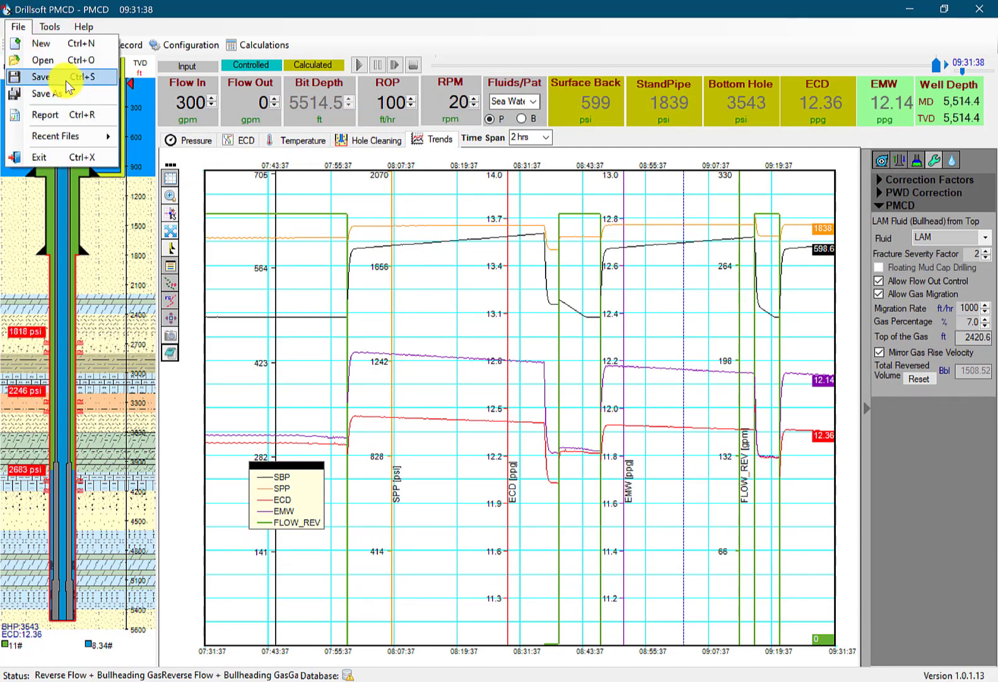
{"action": "left_click", "coordinate": [57, 115]}
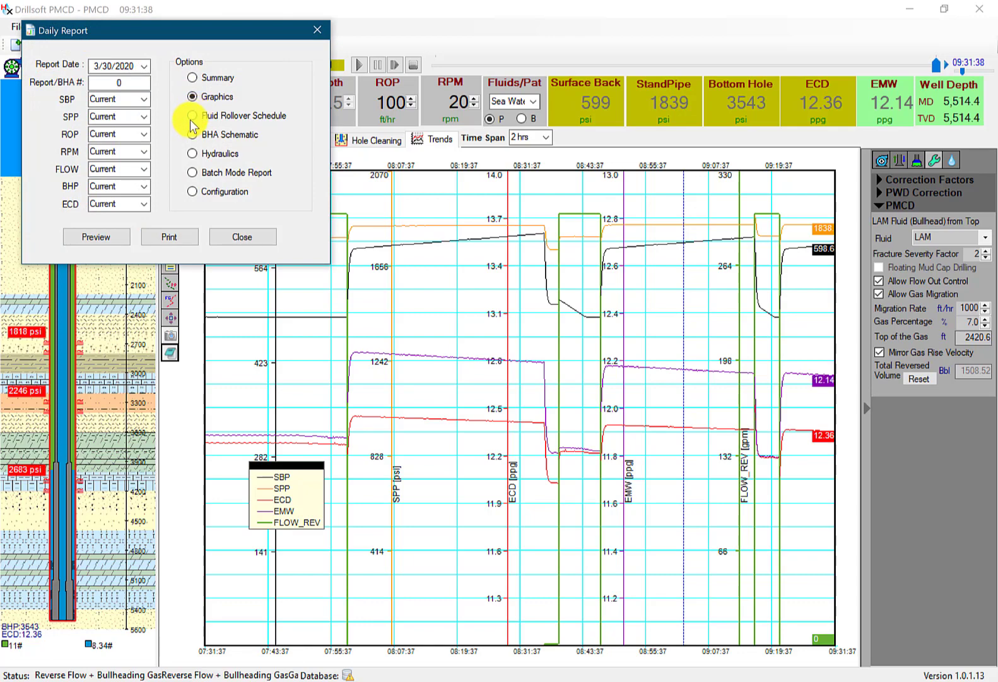
{"action": "left_click", "coordinate": [192, 154]}
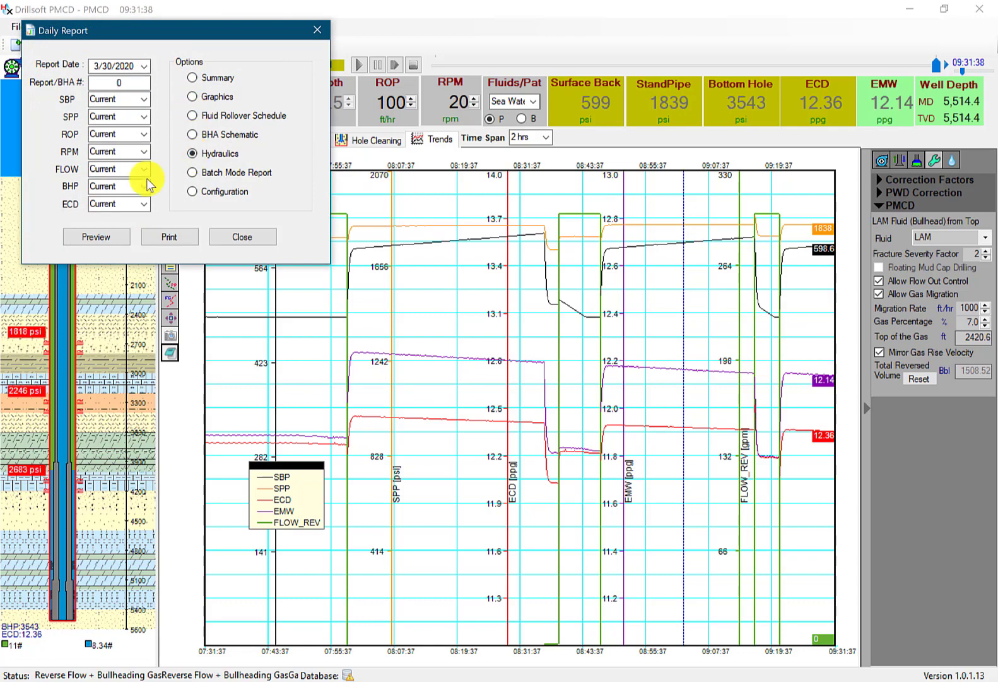
{"action": "left_click", "coordinate": [117, 236]}
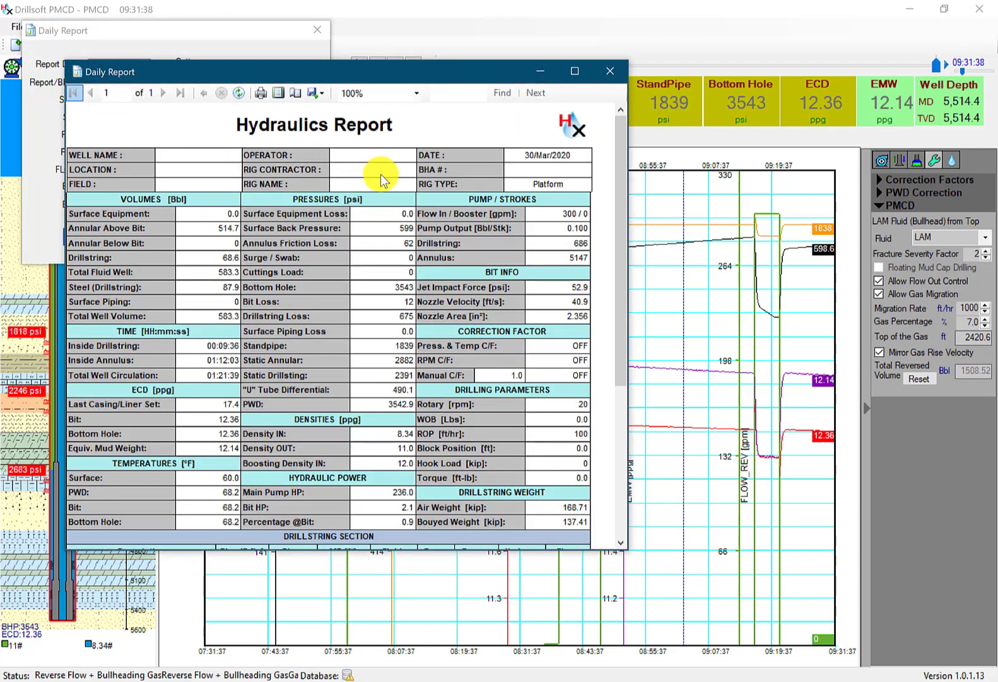
{"action": "scroll", "coordinate": [404, 231], "scroll_direction": "down", "scroll_amount": 1}
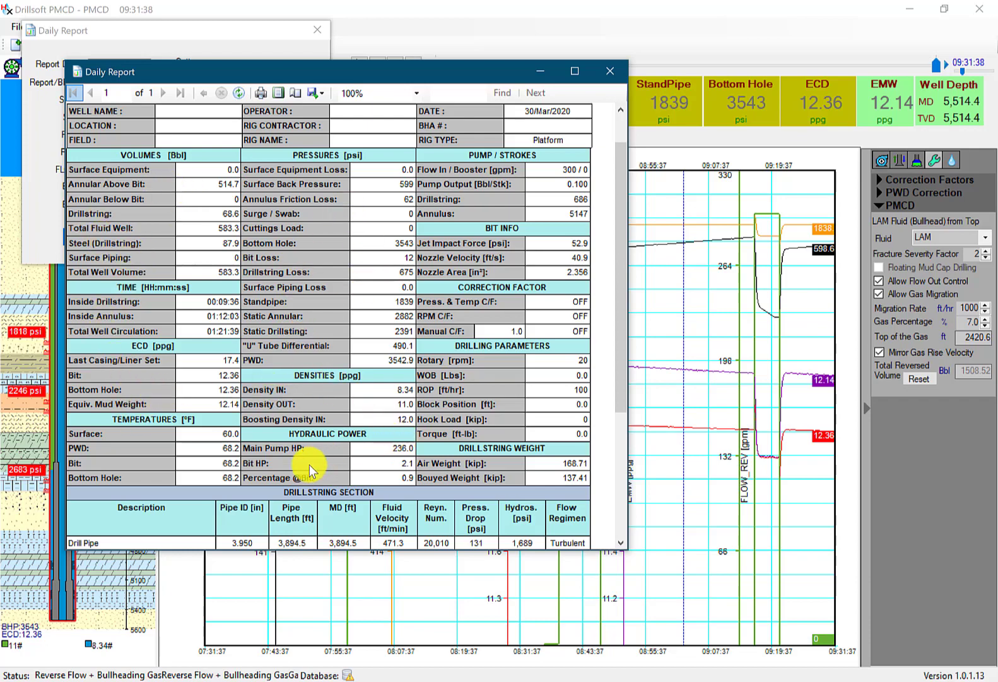
{"action": "scroll", "coordinate": [353, 468], "scroll_direction": "down", "scroll_amount": 5}
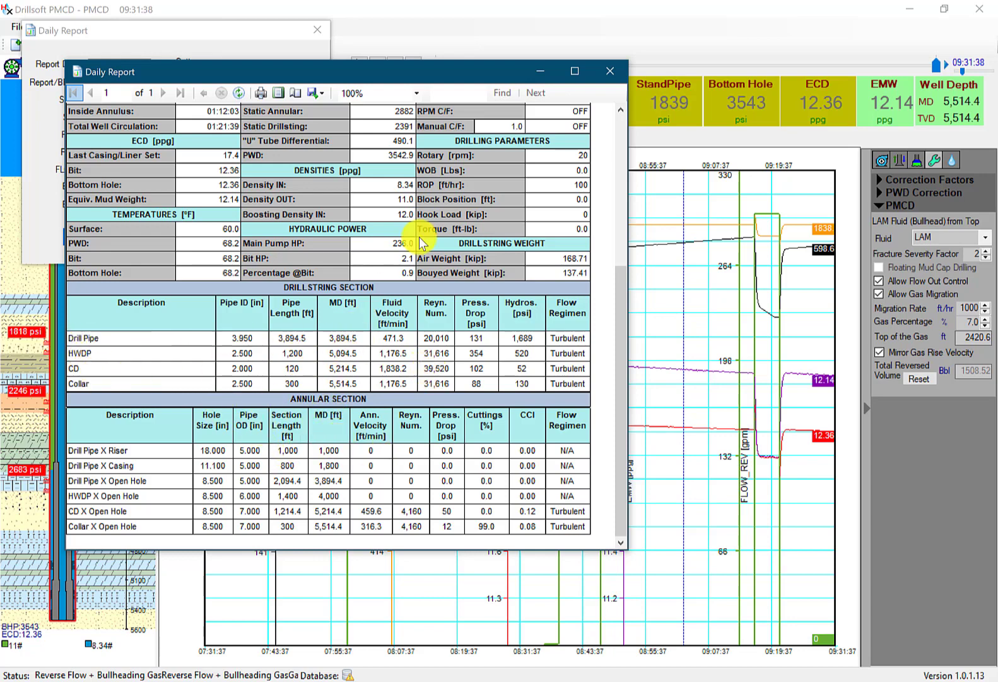
- Check the export formats available for the hydraulics report, and close the preview and the Daily Report dialog
{"action": "left_click", "coordinate": [321, 93]}
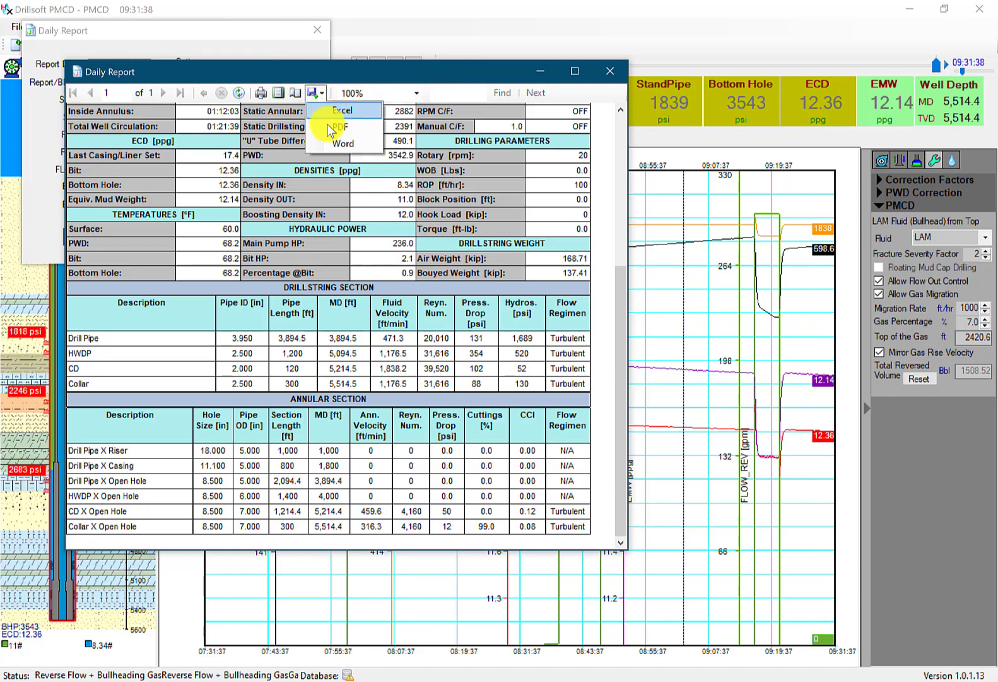
{"action": "left_click", "coordinate": [280, 165]}
{"action": "left_click", "coordinate": [599, 72]}
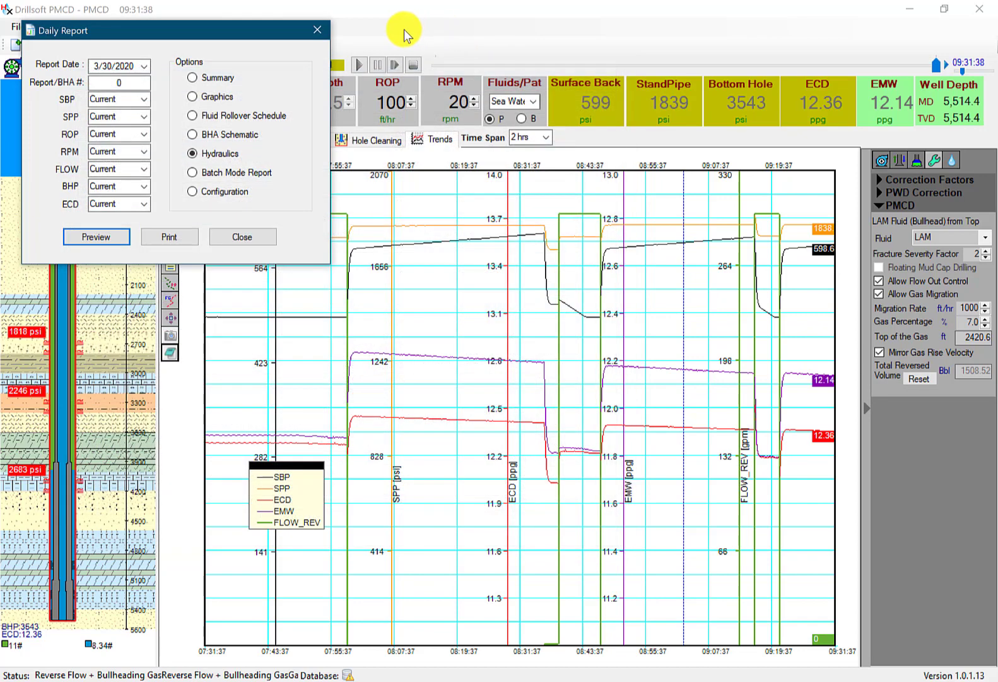
{"action": "left_click", "coordinate": [317, 31]}
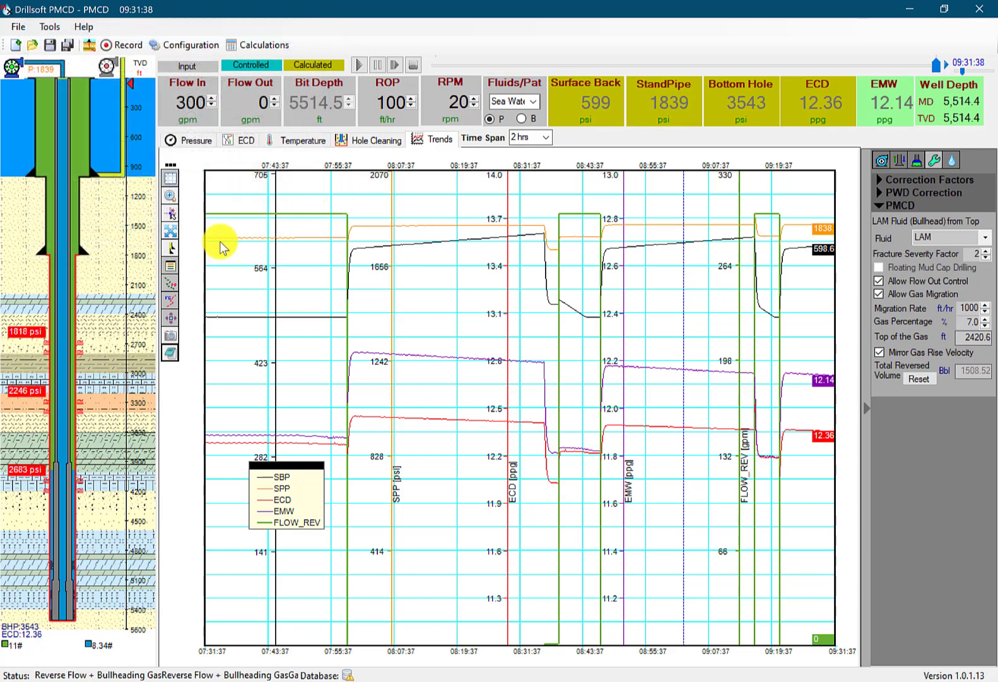